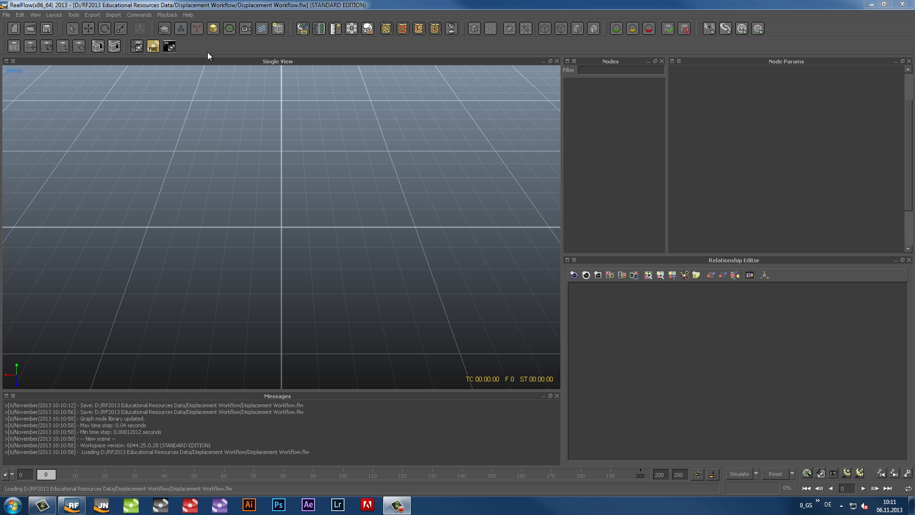
Add a Hybrido domain, a cube and a Hybrido emitter to the scene
{"action": "left_click", "coordinate": [165, 29]}
{"action": "left_click", "coordinate": [188, 37]}
{"action": "left_click", "coordinate": [214, 28]}
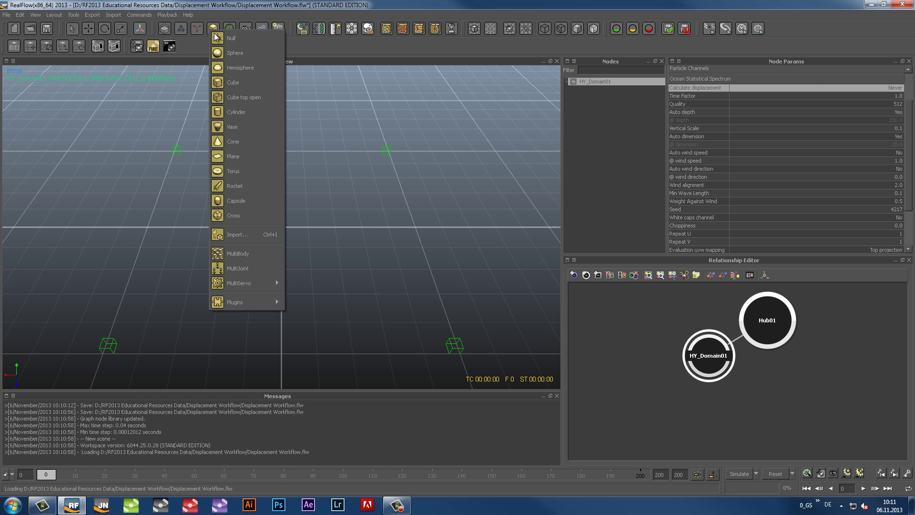
{"action": "left_click", "coordinate": [233, 82]}
{"action": "left_click", "coordinate": [164, 28]}
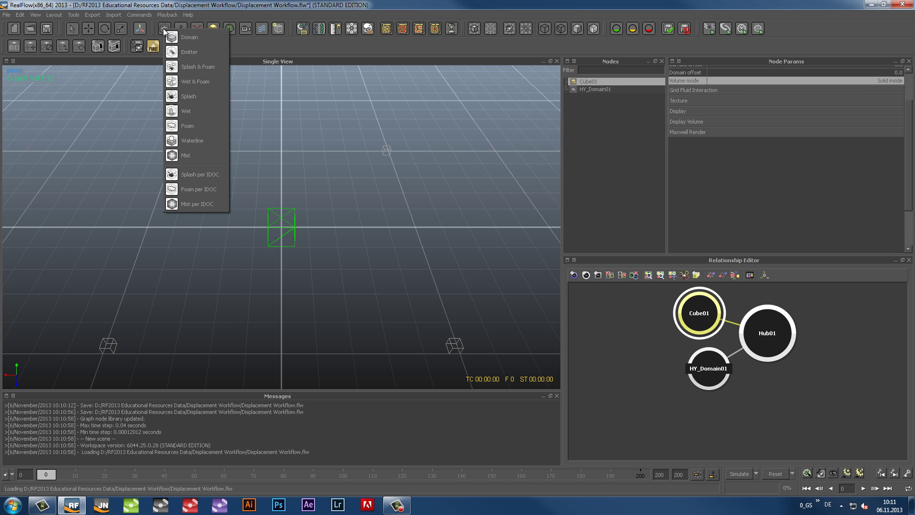
{"action": "left_click", "coordinate": [182, 53]}
Add a top-open cube and a gravity daemon to the scene
{"action": "left_click", "coordinate": [213, 28]}
{"action": "left_click", "coordinate": [234, 94]}
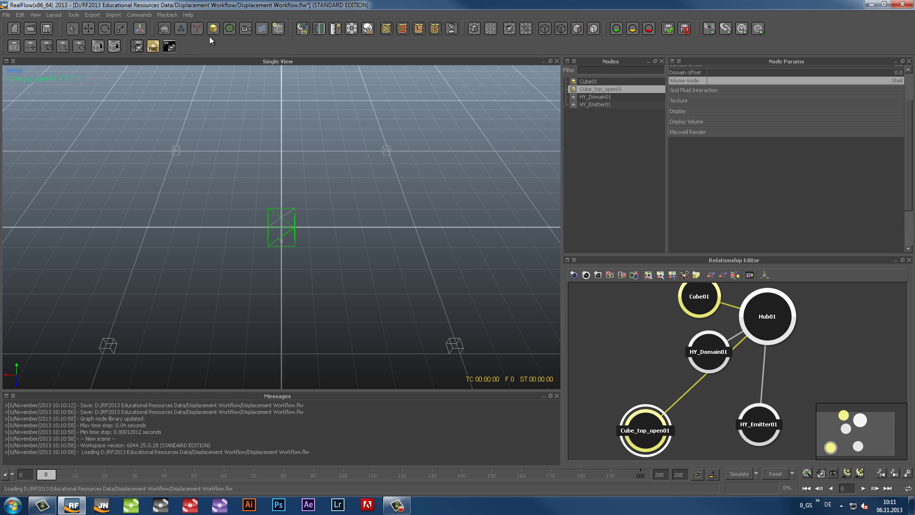
{"action": "left_click", "coordinate": [195, 28]}
{"action": "left_click", "coordinate": [213, 125]}
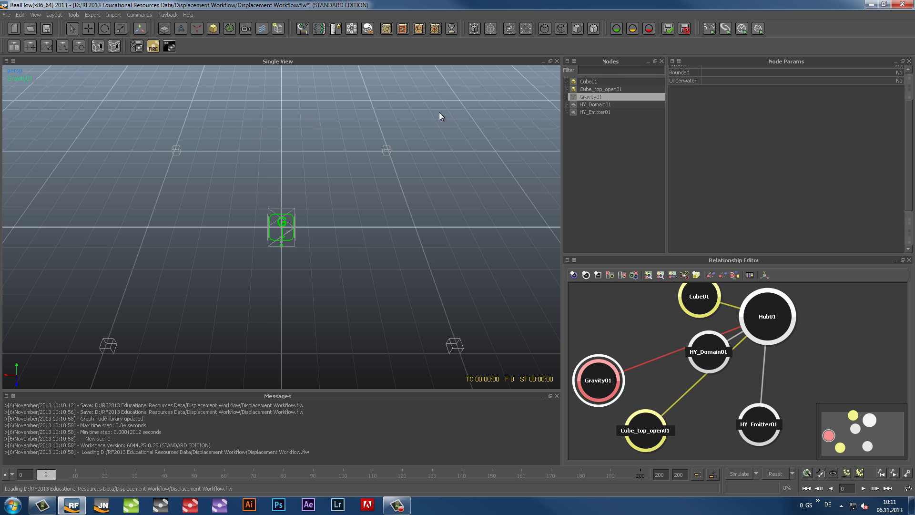
Set the X and Z scale of Cube01 to 5 in its Node parameters
{"action": "left_click", "coordinate": [590, 82]}
{"action": "left_click", "coordinate": [706, 82]}
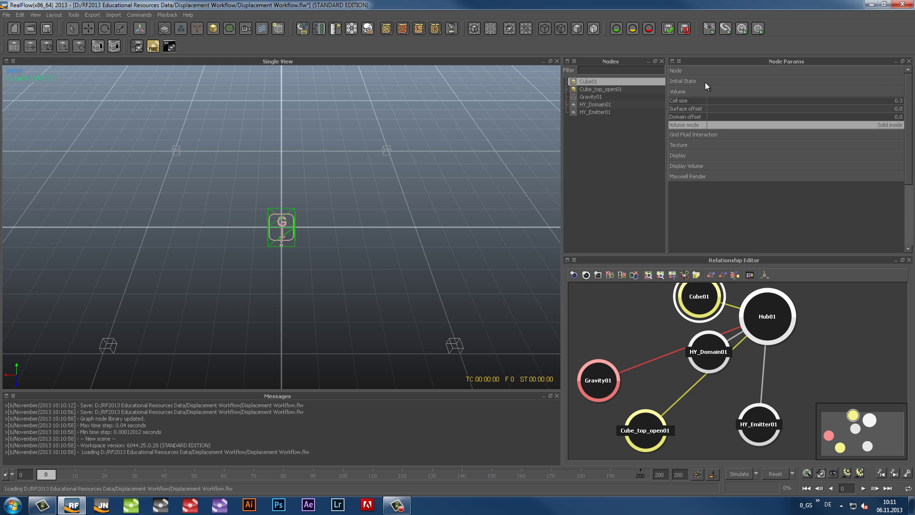
{"action": "left_click", "coordinate": [686, 91]}
{"action": "left_click", "coordinate": [685, 70]}
{"action": "left_click", "coordinate": [763, 111]}
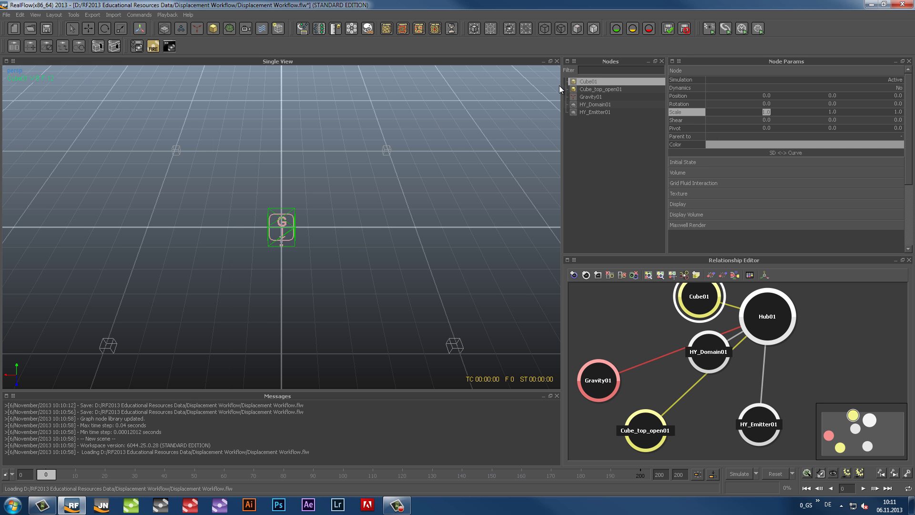
{"action": "type", "text": "5"}
{"action": "key", "text": "Tab"}
{"action": "key", "text": "Tab"}
{"action": "type", "text": "5"}
{"action": "key", "text": "Return"}
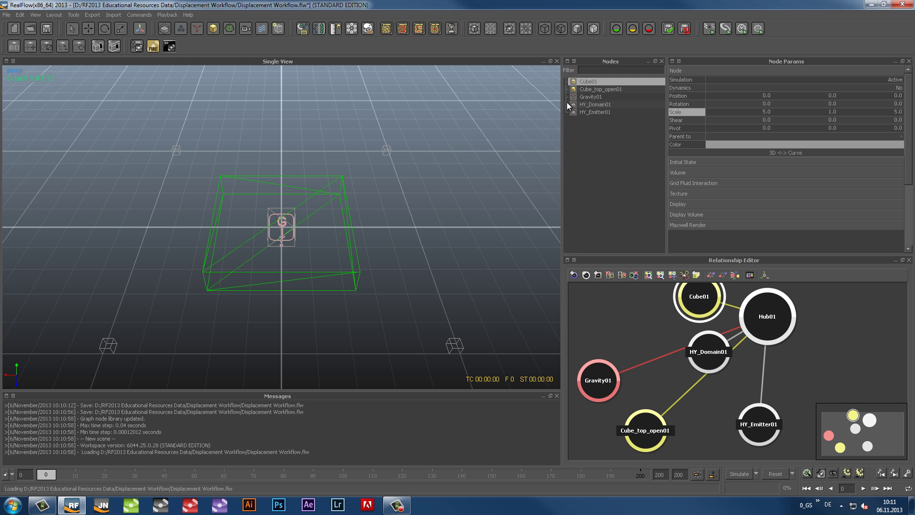
Scale Cube_top_open01 to 5 on the X, Y and Z axes
{"action": "left_click", "coordinate": [584, 89]}
{"action": "left_click", "coordinate": [765, 112]}
{"action": "type", "text": "5"}
{"action": "key", "text": "Tab"}
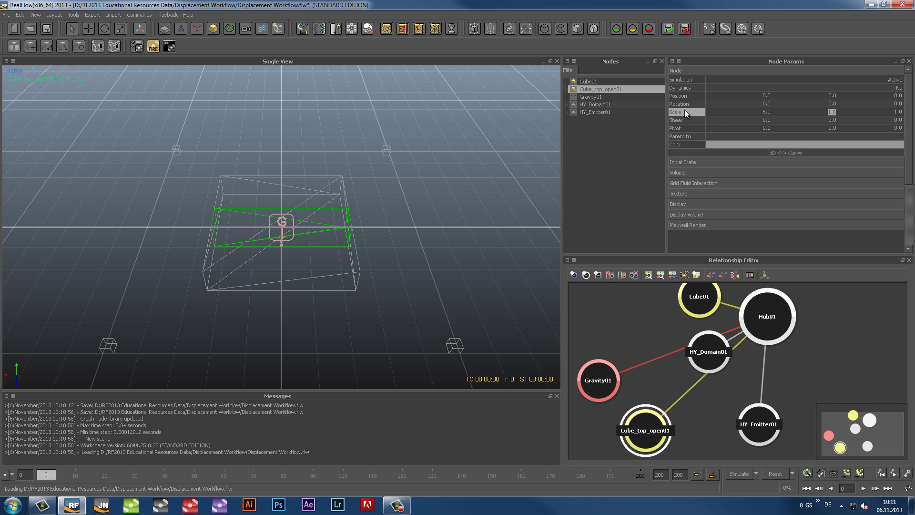
{"action": "type", "text": "5"}
{"action": "key", "text": "Tab"}
{"action": "type", "text": "5"}
{"action": "key", "text": "Return"}
Set the Y position of Cube_top_open01 to 2.5 and that of Cube01 to 0.5
{"action": "left_click", "coordinate": [829, 94]}
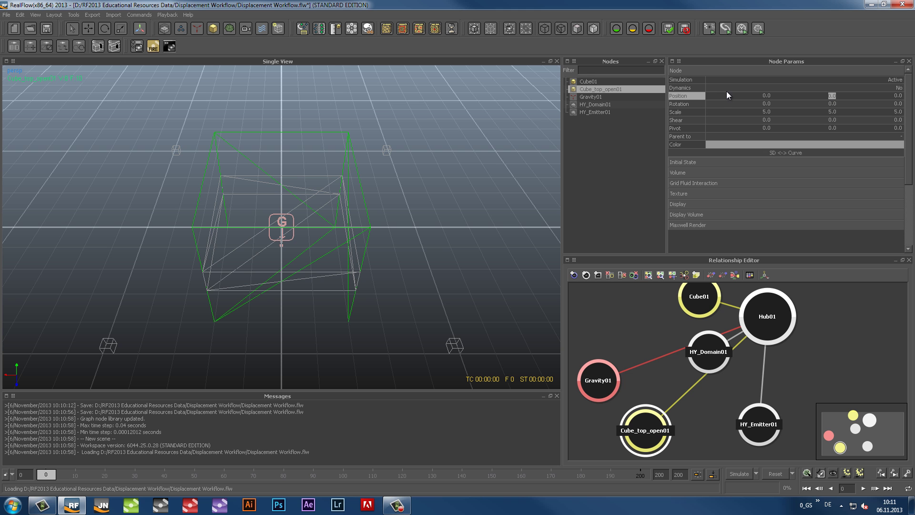
{"action": "type", "text": "2.3"}
{"action": "key", "text": "Return"}
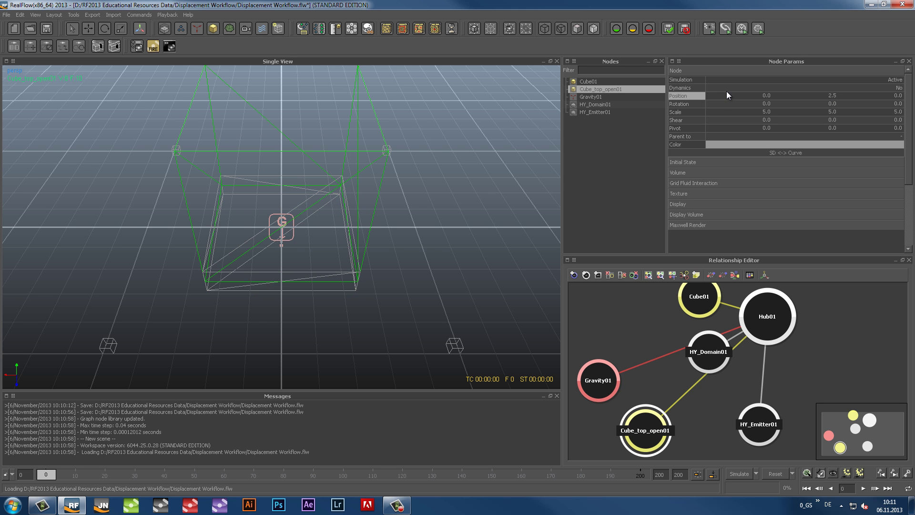
{"action": "left_click", "coordinate": [583, 82]}
{"action": "type", "text": "0.5"}
{"action": "key", "text": "Return"}
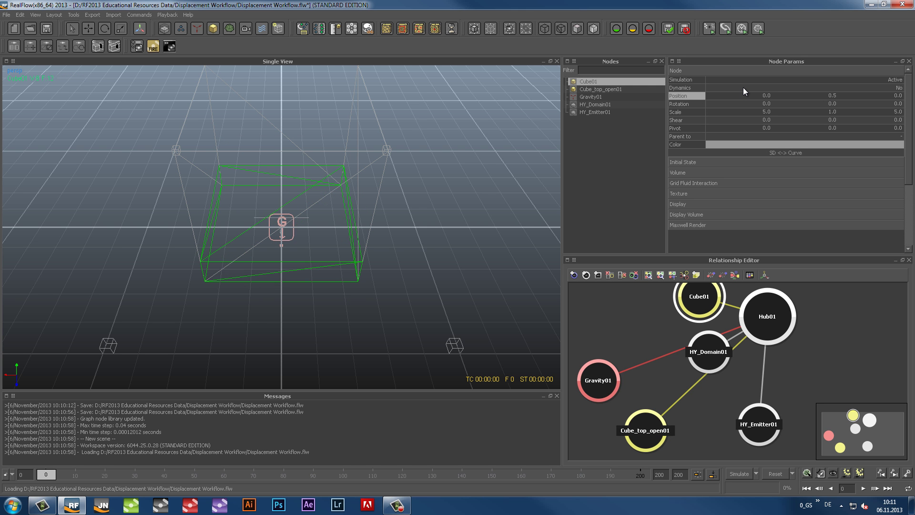
Set the volume cell size of Cube01 to 0.1
{"action": "left_click", "coordinate": [695, 71]}
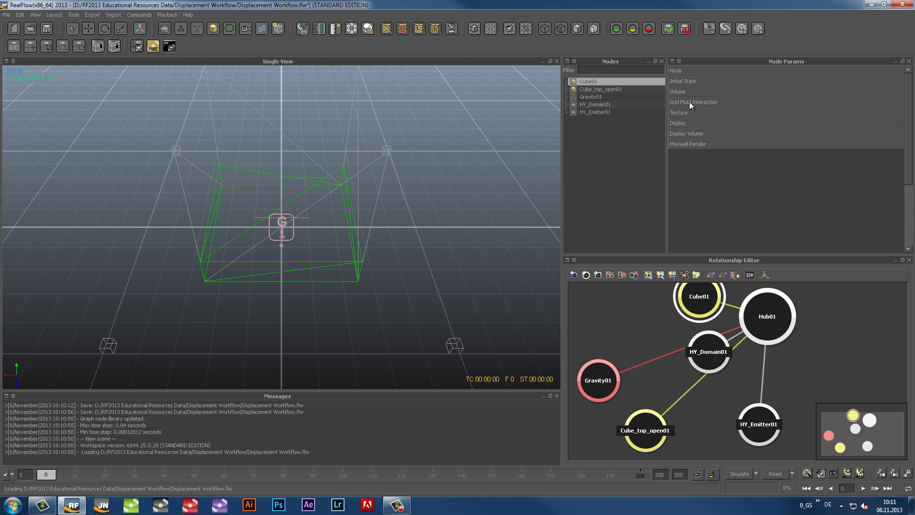
{"action": "left_click", "coordinate": [689, 92]}
{"action": "left_click", "coordinate": [757, 100]}
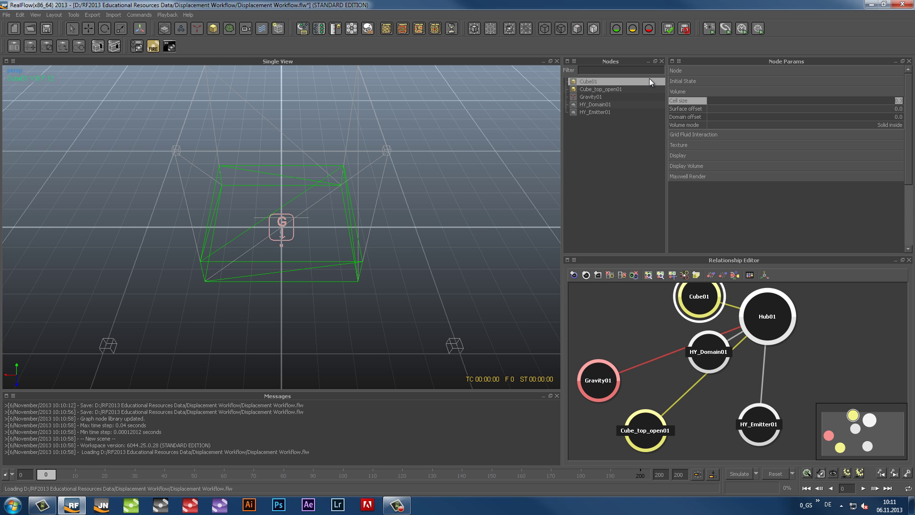
{"action": "key", "text": "Return"}
Set the volume cell size of Cube_top_open01 to 0.1 and its volume mode to Solid outside
{"action": "left_click", "coordinate": [573, 88]}
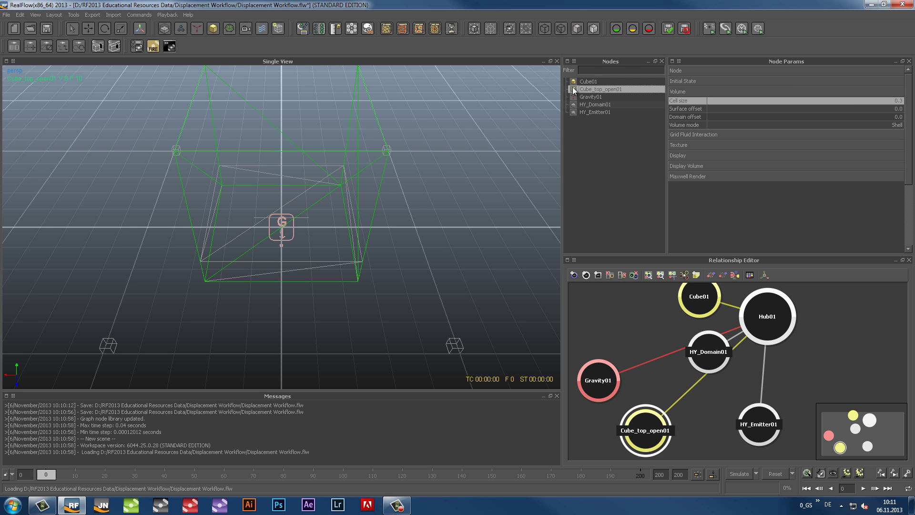
{"action": "left_click", "coordinate": [891, 102]}
{"action": "type", "text": "0.1"}
{"action": "key", "text": "Return"}
{"action": "left_click", "coordinate": [891, 124]}
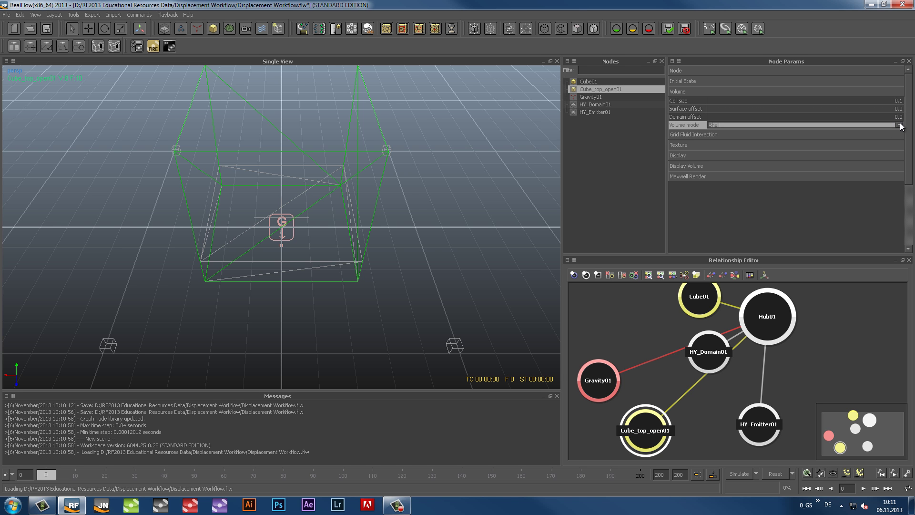
{"action": "left_click", "coordinate": [876, 145]}
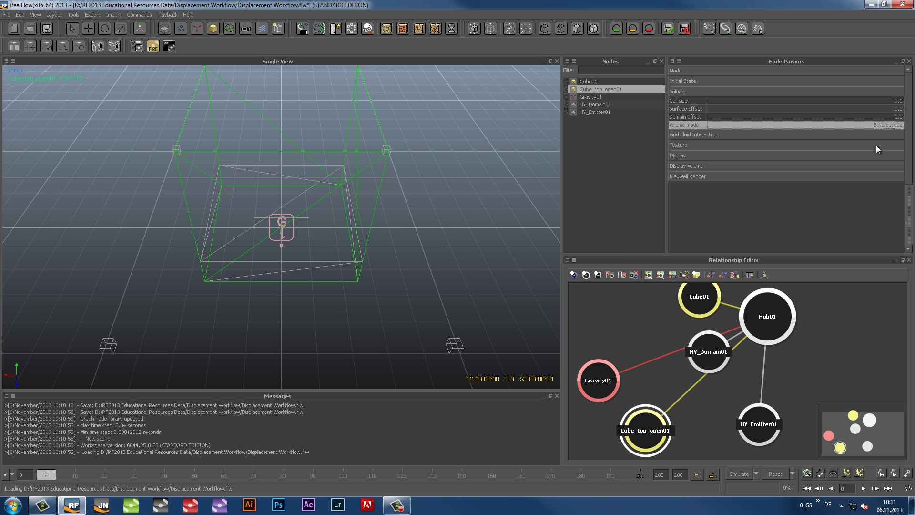
Set the grid cell size of HY_Domain01 to 0.1 and its creation mode to Dense
{"action": "left_click", "coordinate": [602, 103]}
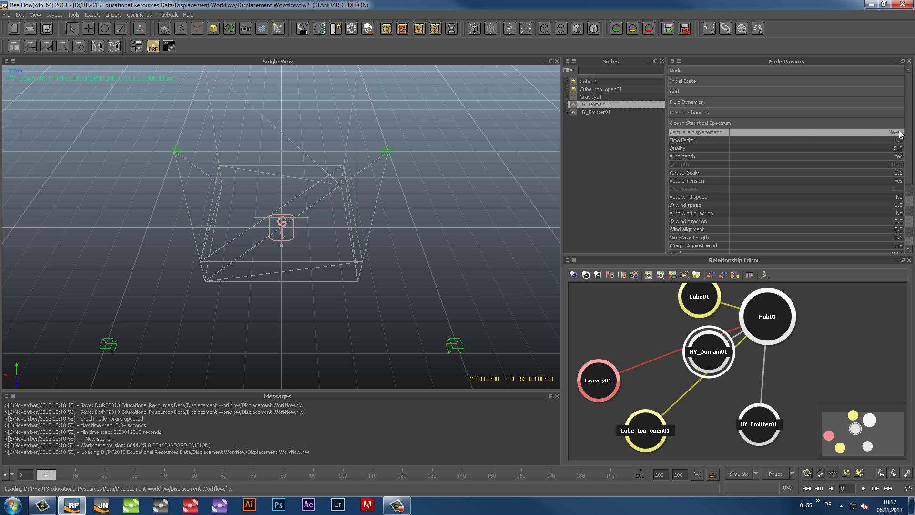
{"action": "left_click", "coordinate": [775, 123]}
{"action": "left_click", "coordinate": [708, 92]}
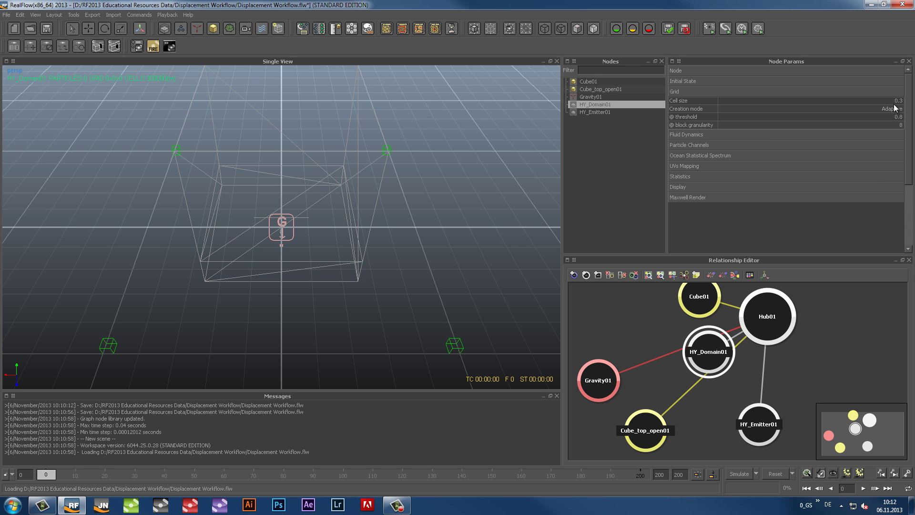
{"action": "double_click", "coordinate": [892, 101]}
{"action": "type", "text": "0.1"}
{"action": "key", "text": "Return"}
{"action": "left_click", "coordinate": [871, 110]}
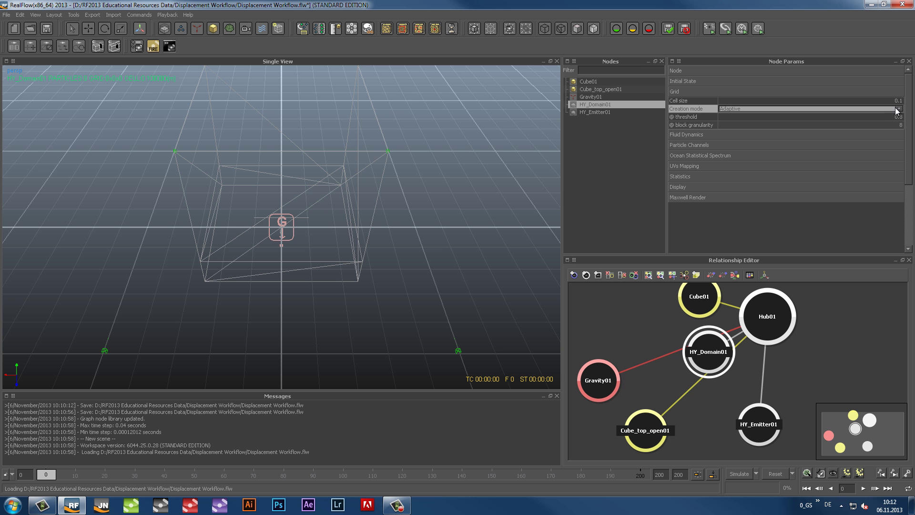
{"action": "left_click", "coordinate": [863, 124]}
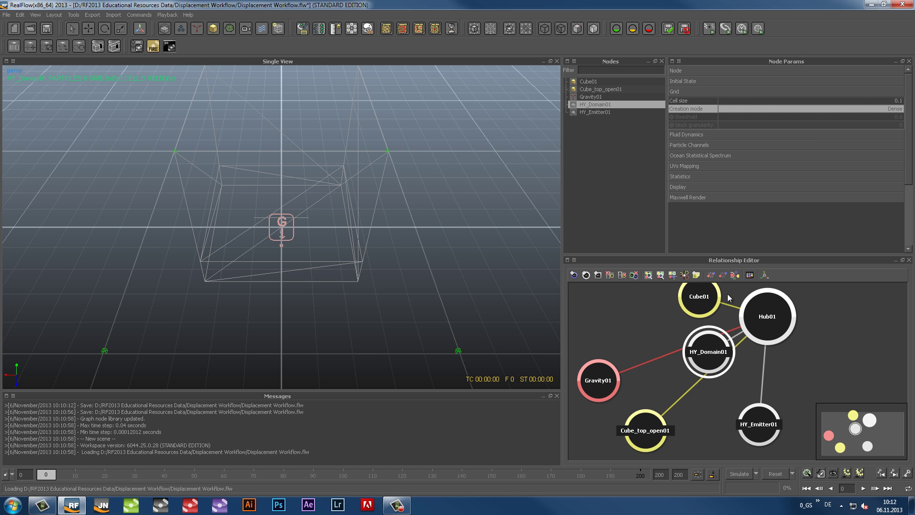
Place Cube01 unlinked beside Hub01 in the relationship graph, and save the scene
{"action": "left_click", "coordinate": [724, 308]}
{"action": "left_click_drag", "start_coordinate": [700, 306], "coordinate": [857, 363]}
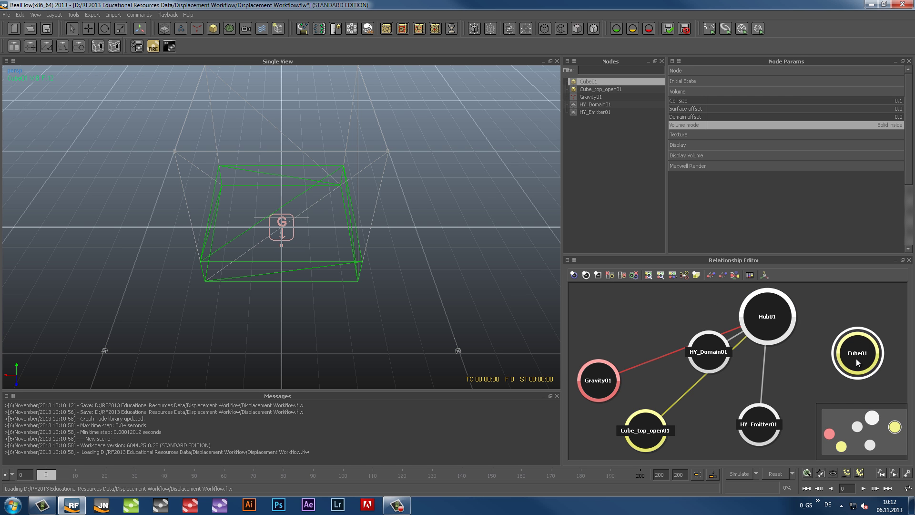
{"action": "left_click", "coordinate": [598, 104]}
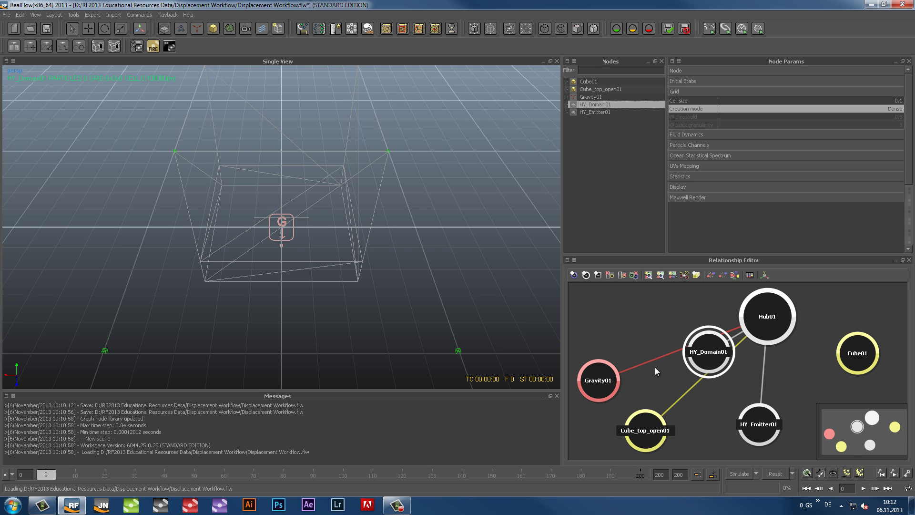
{"action": "key", "text": "ctrl+s"}
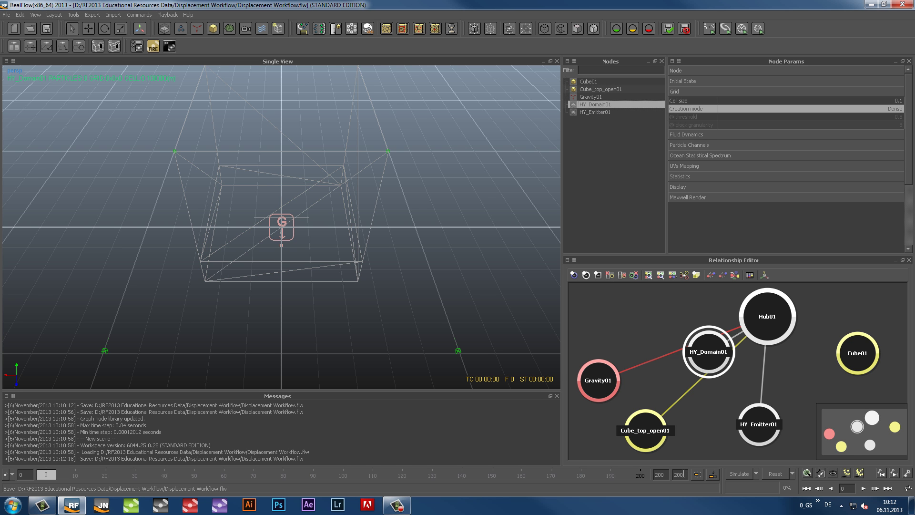
Set the last frame of the timeline to 100 and run the fluid simulation
{"action": "double_click", "coordinate": [684, 474]}
{"action": "type", "text": "100"}
{"action": "key", "text": "Return"}
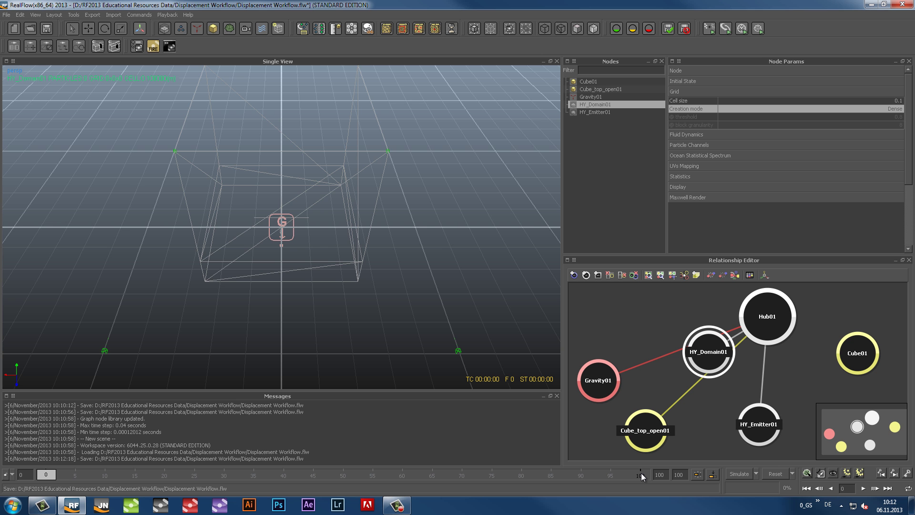
{"action": "mouse_move", "coordinate": [416, 332]}
{"action": "left_mouse_down", "text": "alt"}
{"action": "mouse_move", "coordinate": [387, 335]}
{"action": "mouse_move", "coordinate": [701, 464]}
{"action": "left_mouse_up", "text": "alt"}
{"action": "left_click", "coordinate": [730, 474]}
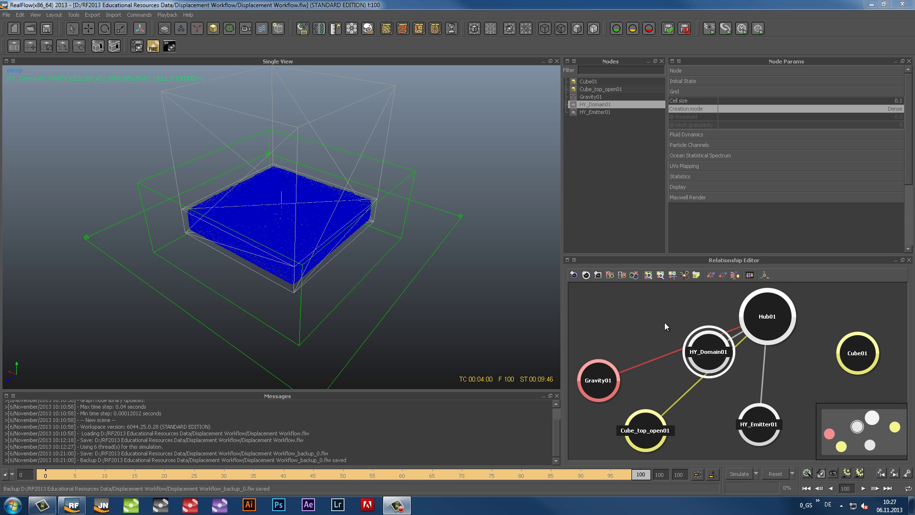
Hide every node except HY_Domain01 and switch the domain to cache mode
{"action": "key", "text": "ctrl+a"}
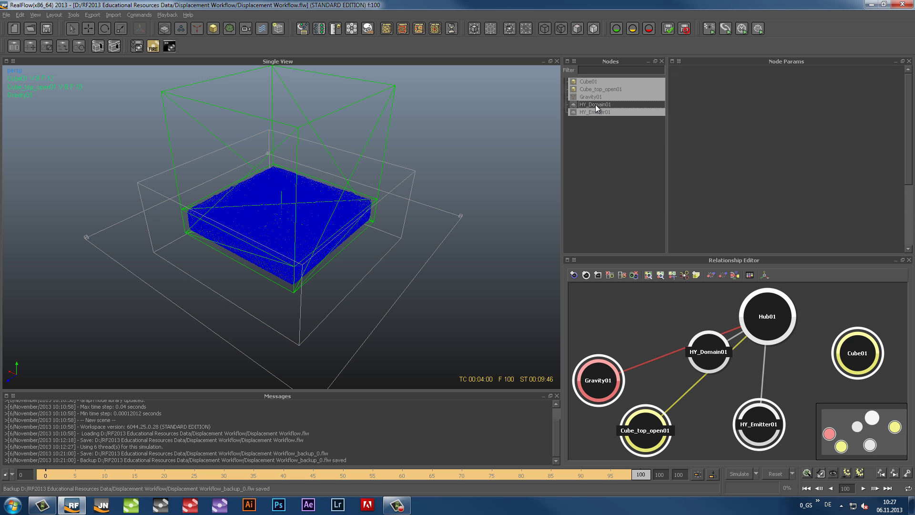
{"action": "left_click", "coordinate": [596, 104]}
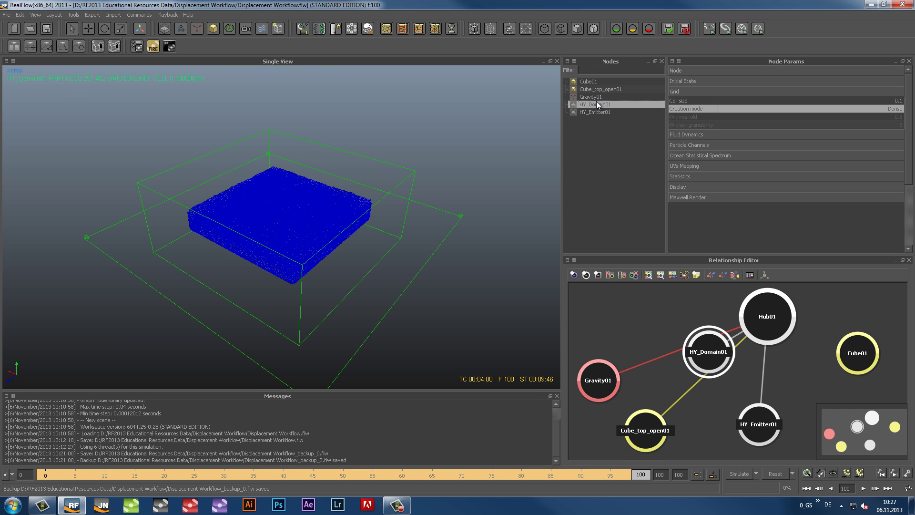
{"action": "left_click", "coordinate": [634, 30]}
Set Calculate displacement in the Ocean Statistical Spectrum of HY_Domain01 to Always
{"action": "left_click", "coordinate": [692, 92]}
{"action": "left_click", "coordinate": [690, 122]}
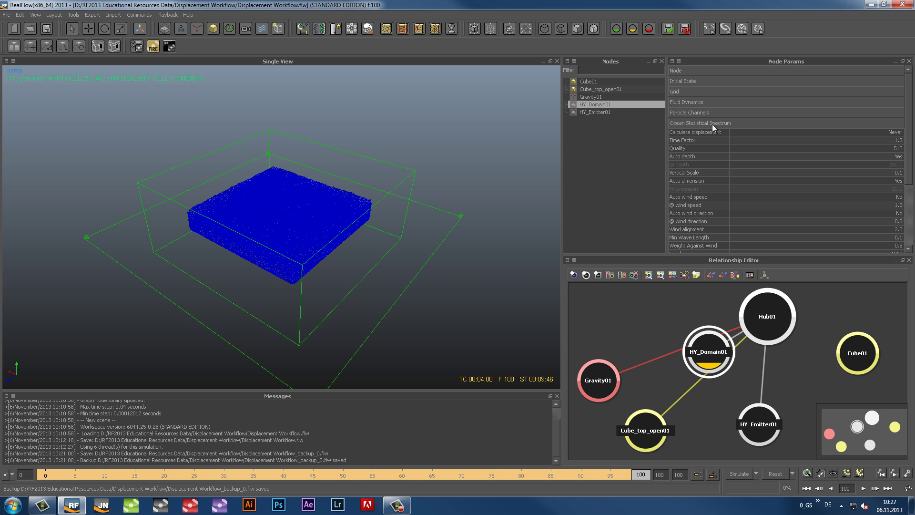
{"action": "left_click", "coordinate": [896, 133]}
{"action": "left_click", "coordinate": [898, 134]}
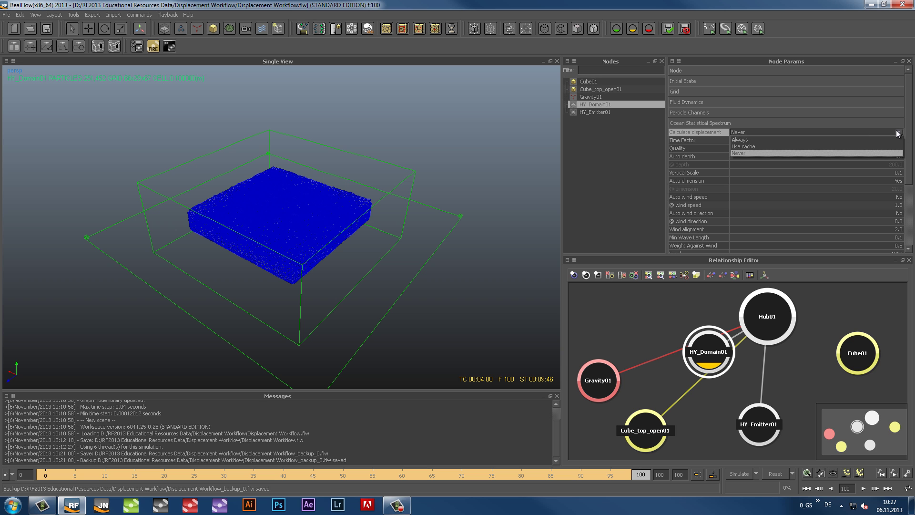
{"action": "left_click", "coordinate": [842, 139]}
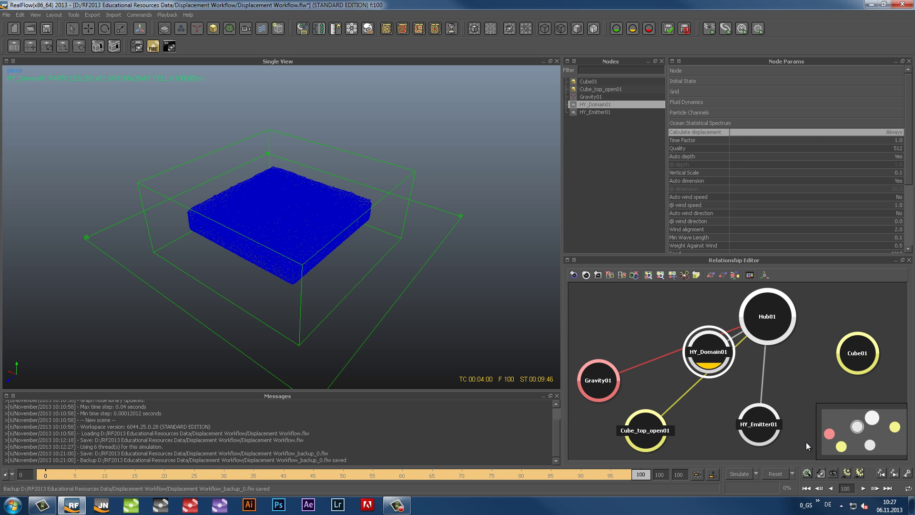
Reset the simulation data and simulate again with the cached domain
{"action": "left_click", "coordinate": [776, 473]}
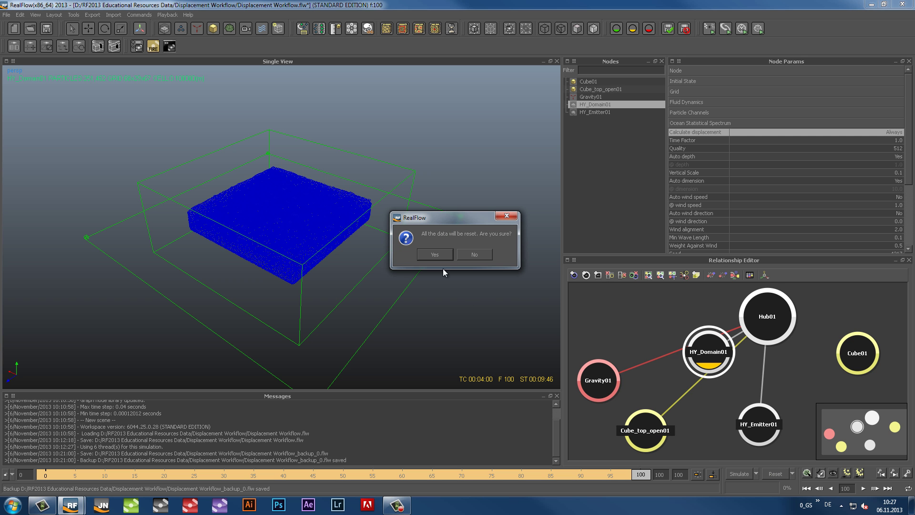
{"action": "left_click", "coordinate": [434, 255]}
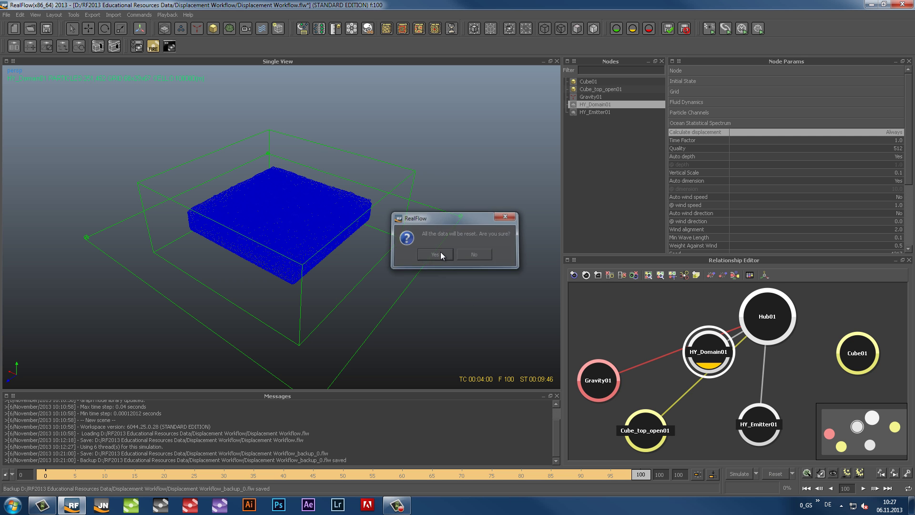
{"action": "left_click", "coordinate": [733, 474]}
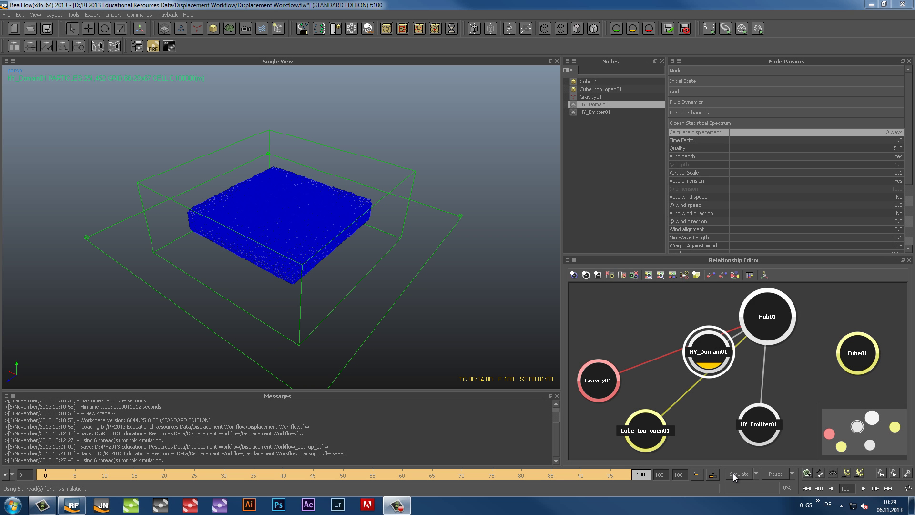
Add a Hybrido mesh for the fluid domain
{"action": "left_click", "coordinate": [233, 27]}
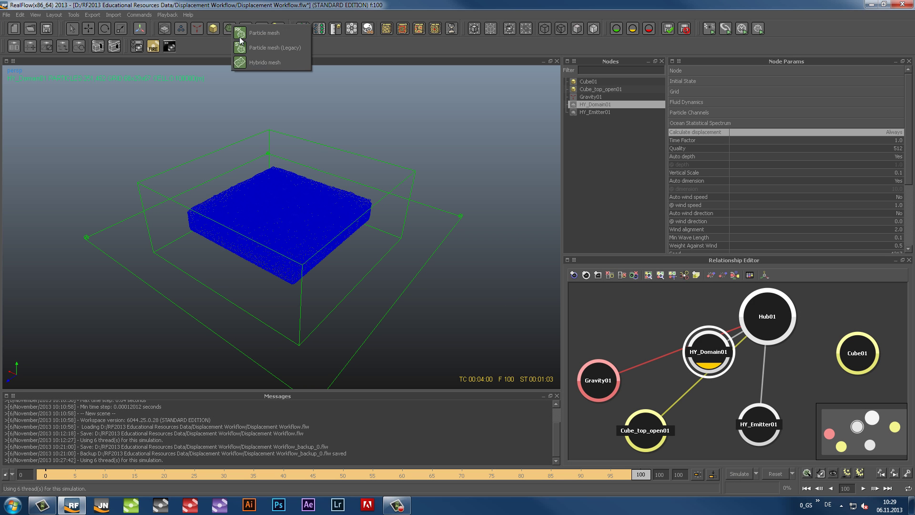
{"action": "left_click", "coordinate": [252, 64]}
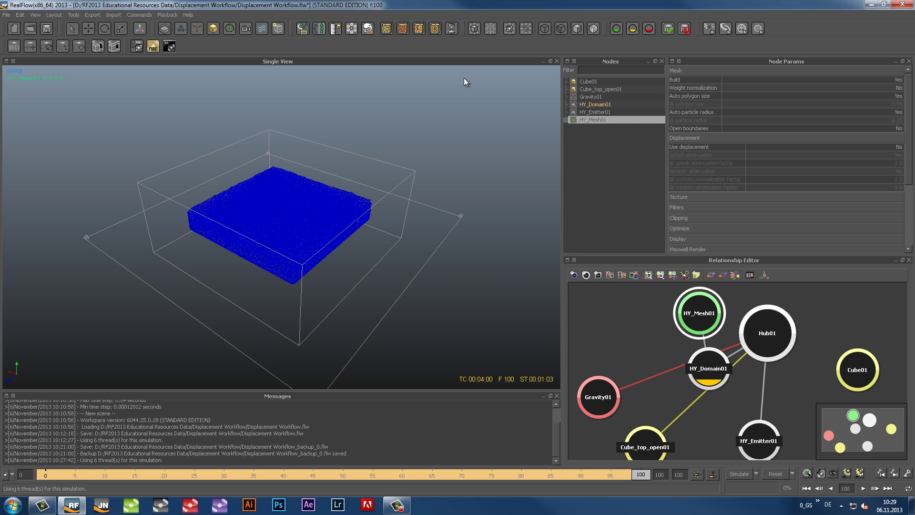
Build the HY_Mesh01 mesh at the current frame and set its shader type to Displacement
{"action": "right_click", "coordinate": [589, 119]}
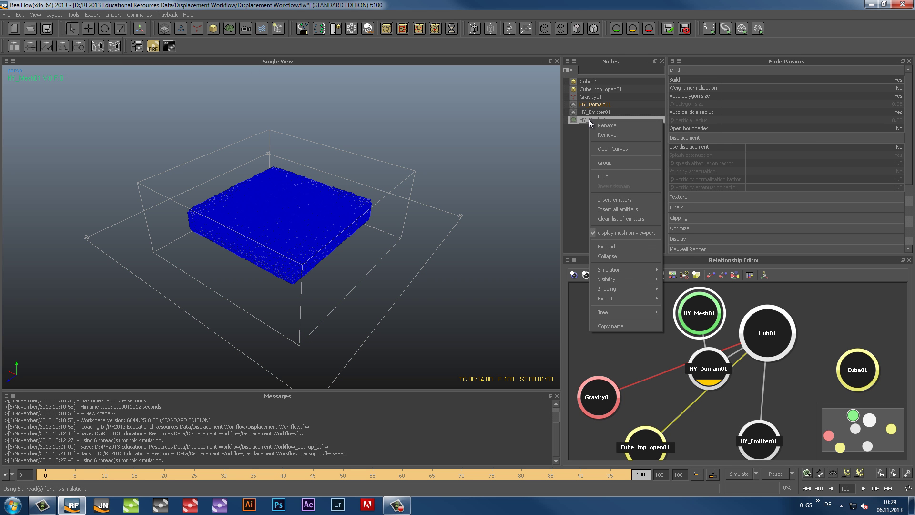
{"action": "left_click", "coordinate": [620, 178]}
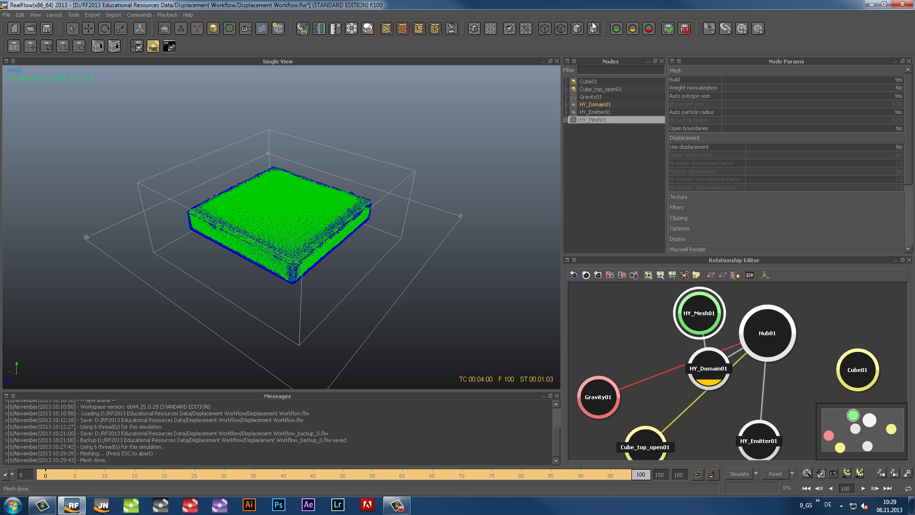
{"action": "left_click", "coordinate": [706, 71]}
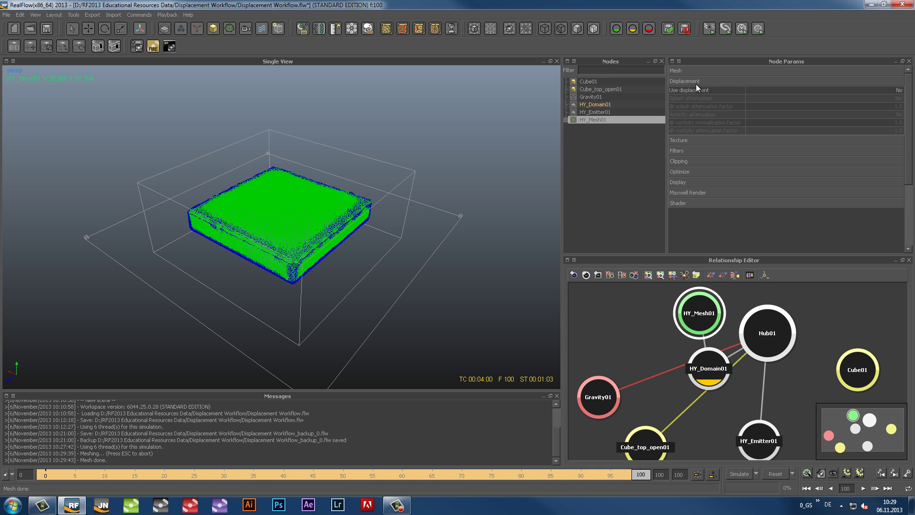
{"action": "left_click", "coordinate": [697, 81]}
{"action": "left_click", "coordinate": [696, 155]}
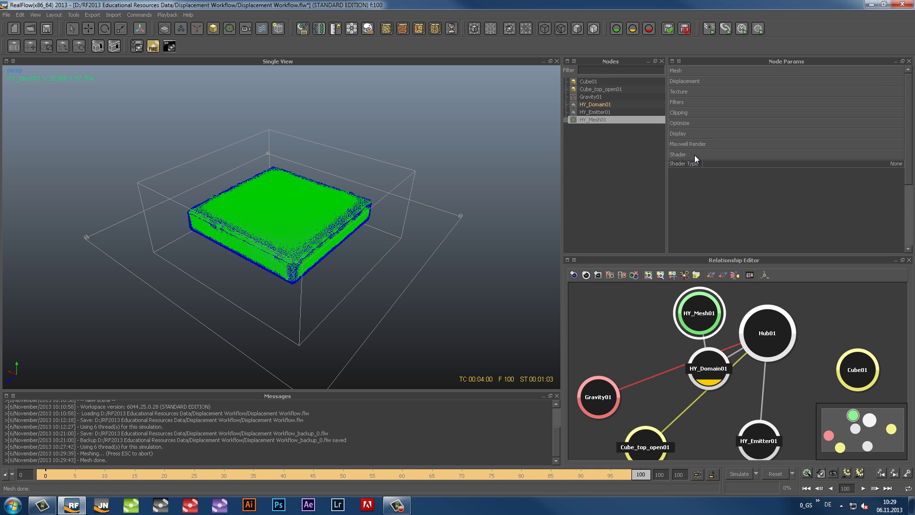
{"action": "left_click", "coordinate": [897, 163]}
{"action": "left_click", "coordinate": [899, 163]}
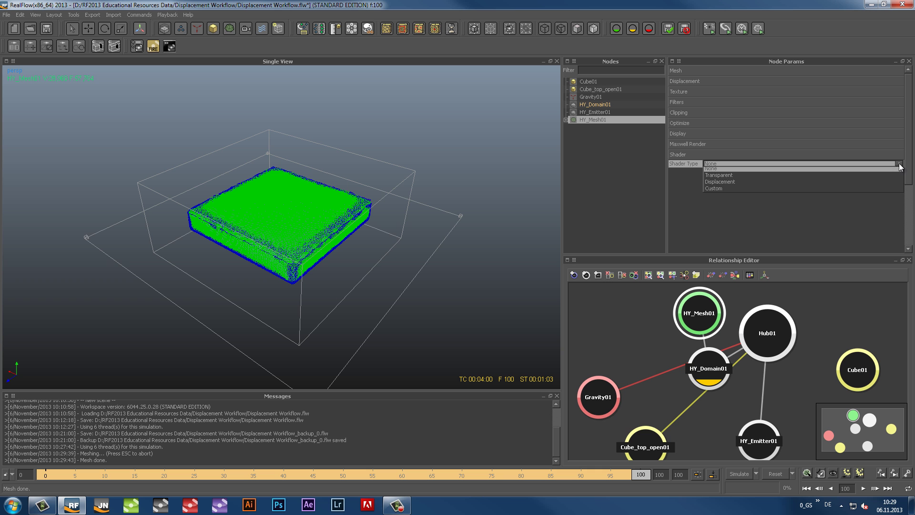
{"action": "left_click", "coordinate": [799, 185]}
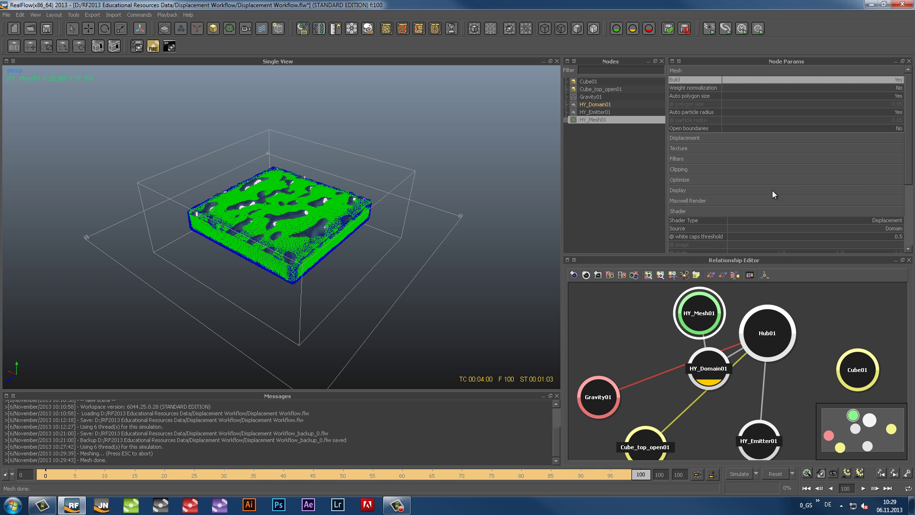
Hide HY_Domain01 so that only the shaded mesh shows in the viewport
{"action": "left_click", "coordinate": [603, 104]}
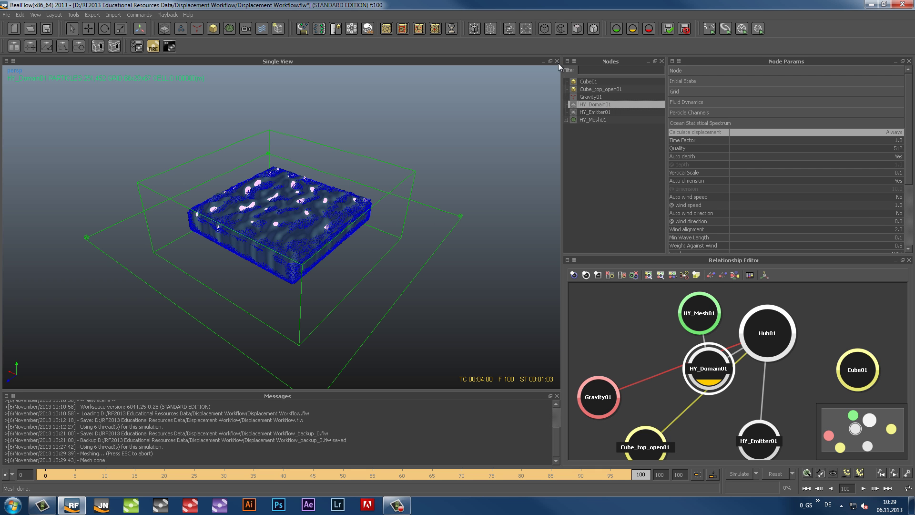
{"action": "left_click", "coordinate": [492, 28]}
{"action": "left_click_drag", "start_coordinate": [488, 176], "coordinate": [452, 216], "text": "alt"}
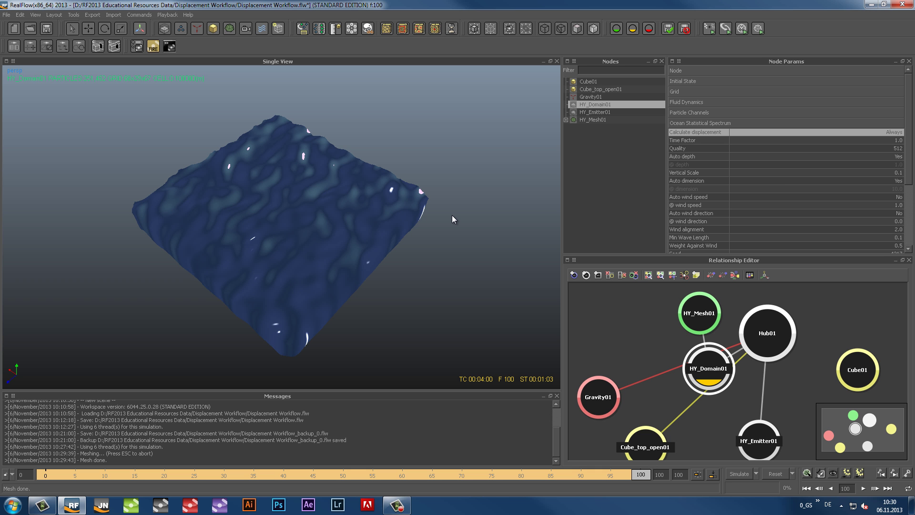
Turn on Use displacement for HY_Mesh01 and set its Splash attenuation to No
{"action": "left_click", "coordinate": [579, 119]}
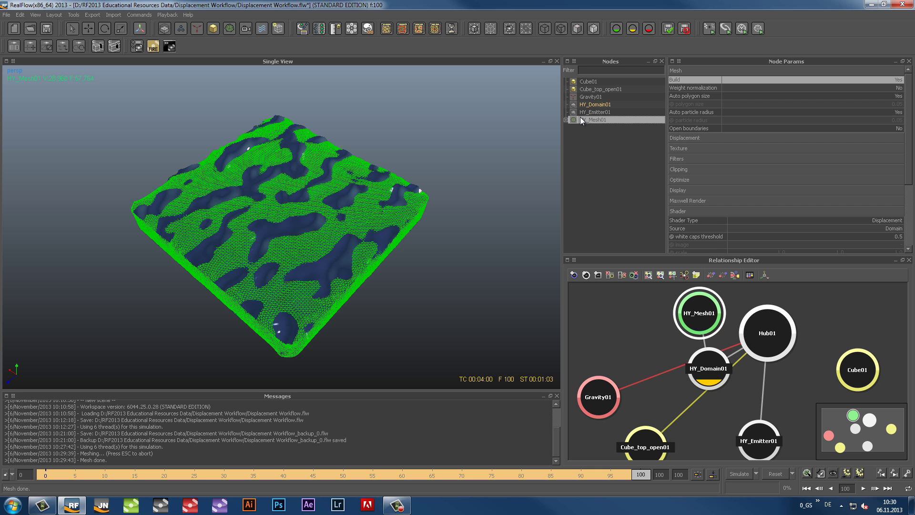
{"action": "left_click", "coordinate": [691, 128]}
{"action": "left_click", "coordinate": [689, 152]}
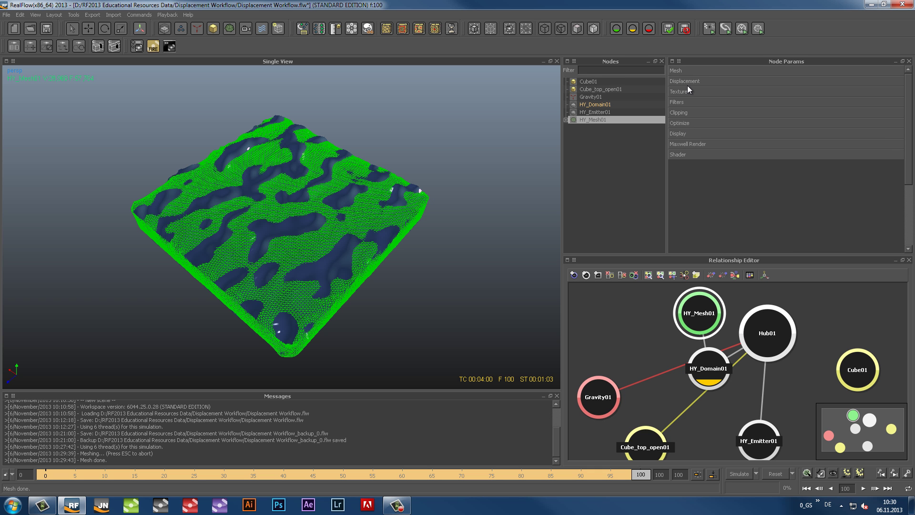
{"action": "left_click", "coordinate": [685, 82]}
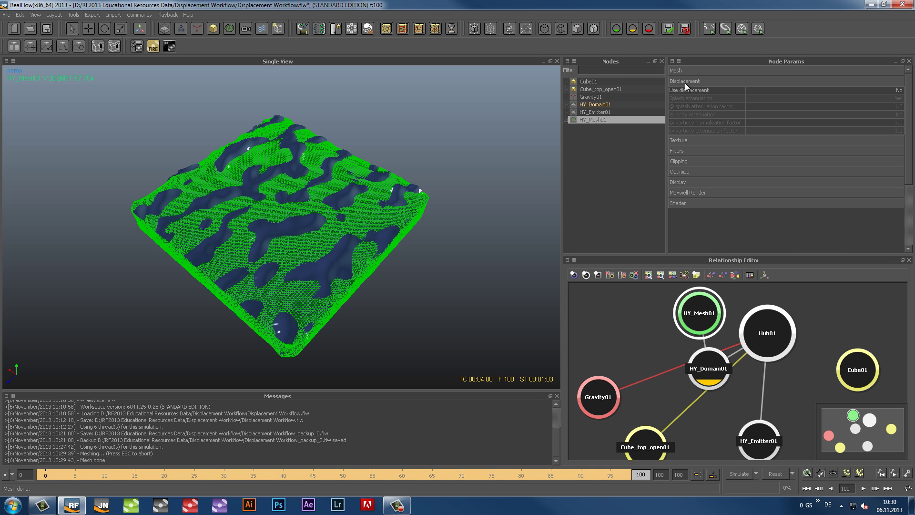
{"action": "left_click", "coordinate": [899, 91]}
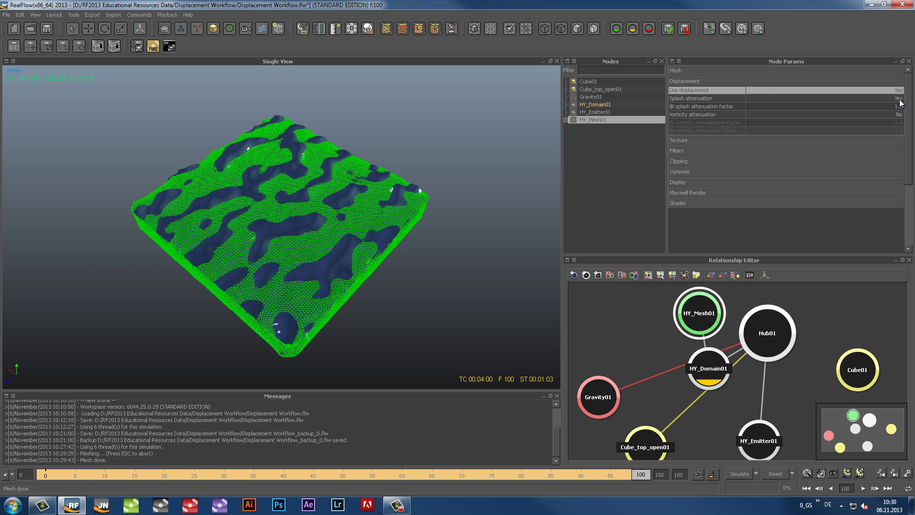
{"action": "left_click", "coordinate": [900, 99]}
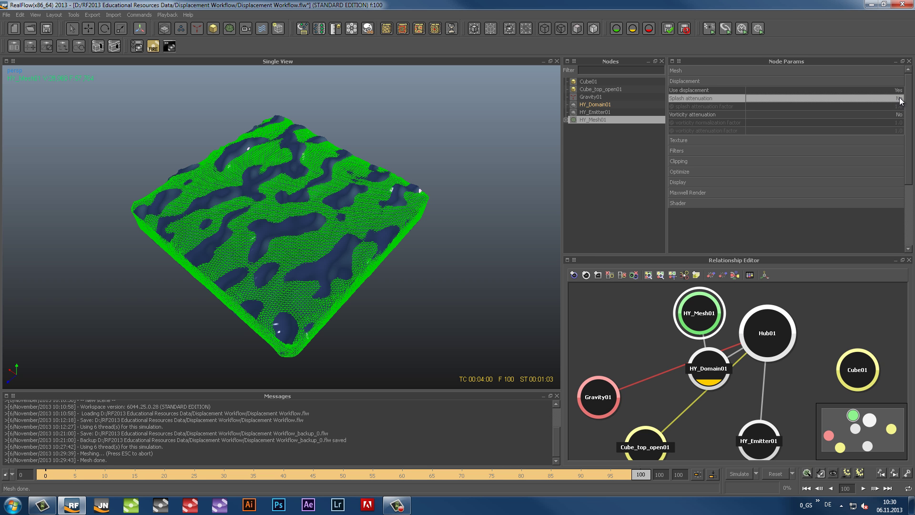
Set the shader type of HY_Mesh01 to None
{"action": "left_click", "coordinate": [764, 204]}
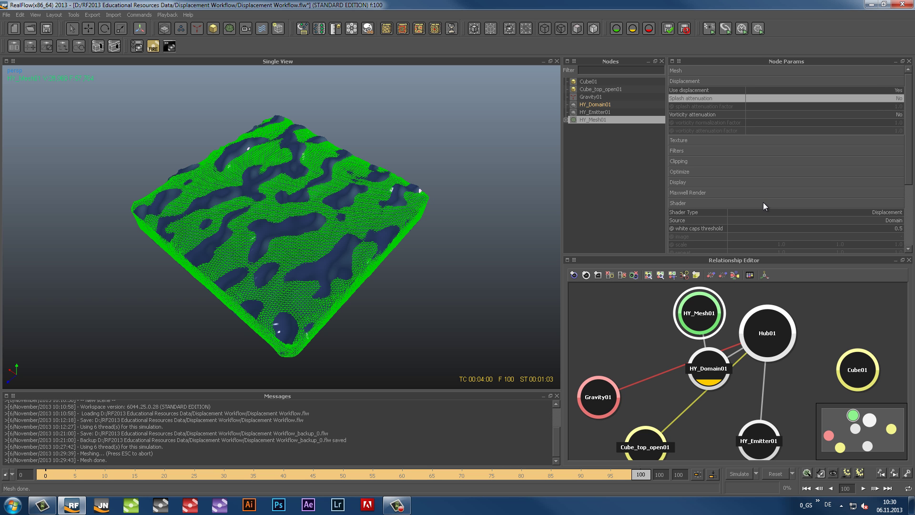
{"action": "left_click", "coordinate": [900, 213]}
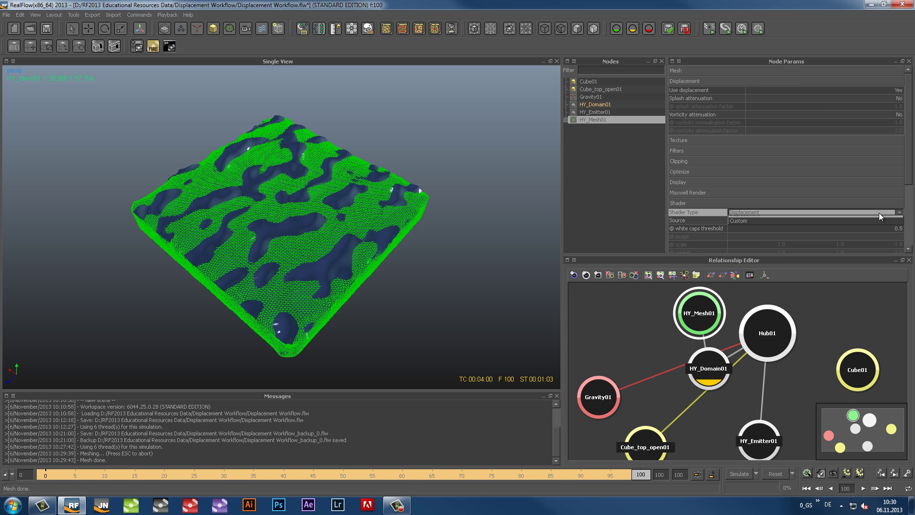
{"action": "left_click", "coordinate": [879, 213]}
{"action": "left_click", "coordinate": [794, 220]}
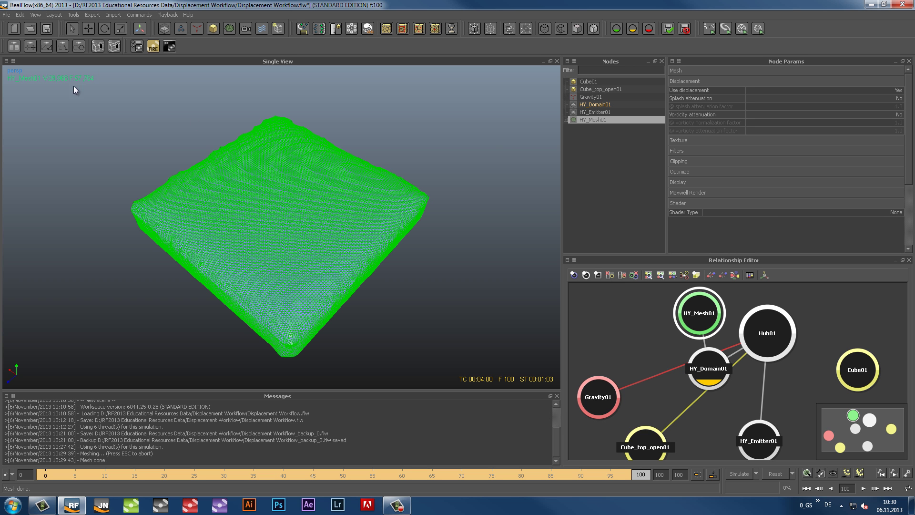
Rebuild HY_Mesh01 with displacement applied and inspect the resulting wave surface
{"action": "right_click", "coordinate": [588, 120]}
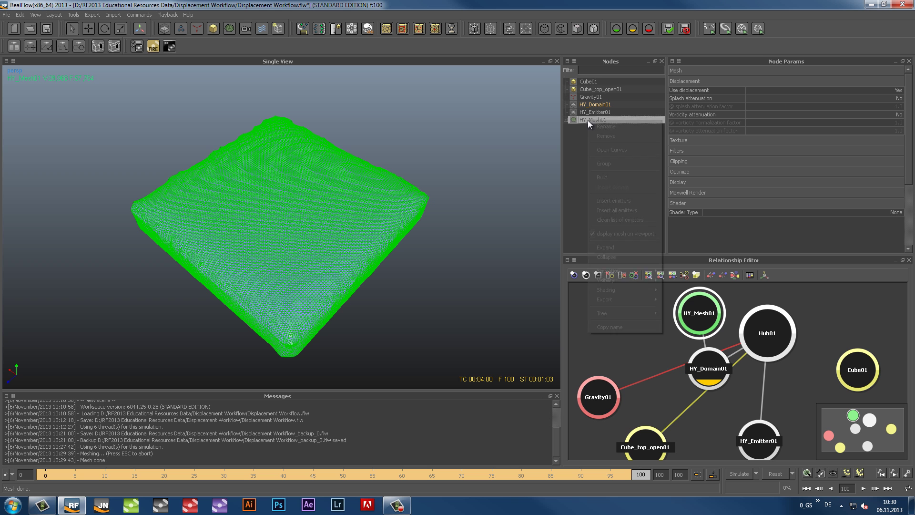
{"action": "left_click", "coordinate": [603, 178]}
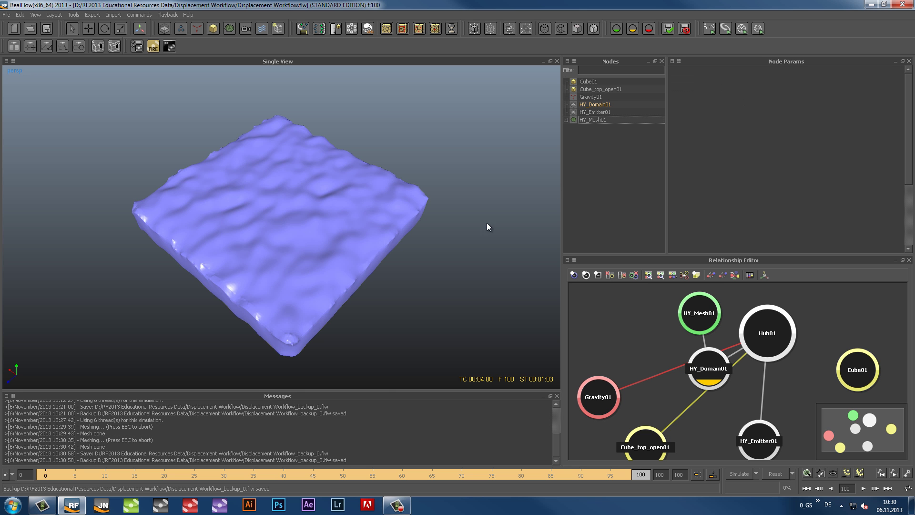
{"action": "mouse_move", "coordinate": [478, 200]}
{"action": "left_mouse_down", "text": "alt"}
{"action": "mouse_move", "coordinate": [465, 125]}
{"action": "mouse_move", "coordinate": [469, 213]}
{"action": "left_mouse_up", "text": "alt"}
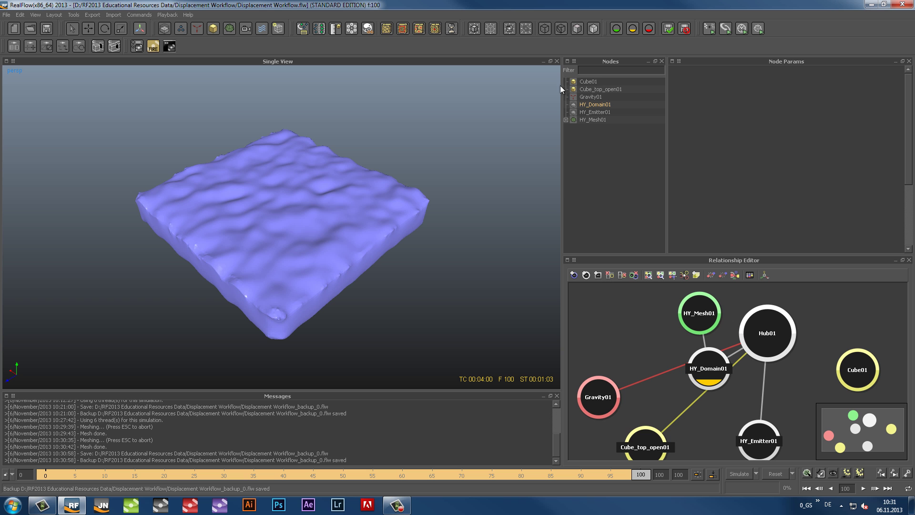
Check the vertex and face counts of the displaced mesh and save the scene
{"action": "left_click", "coordinate": [297, 130]}
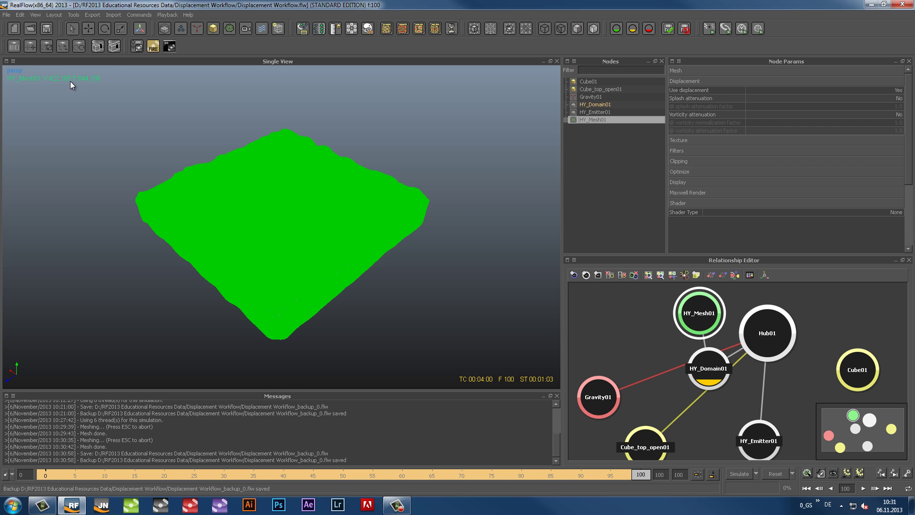
{"action": "left_click", "coordinate": [589, 151]}
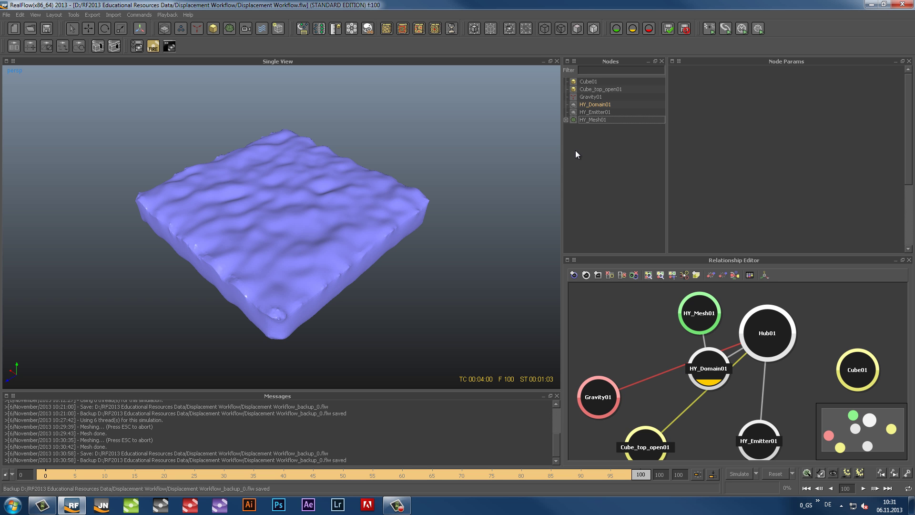
{"action": "left_click", "coordinate": [46, 30]}
Show HY_Domain01 again and raise it vertically in the front view to about the middle of the fluid's height
{"action": "left_click", "coordinate": [585, 104]}
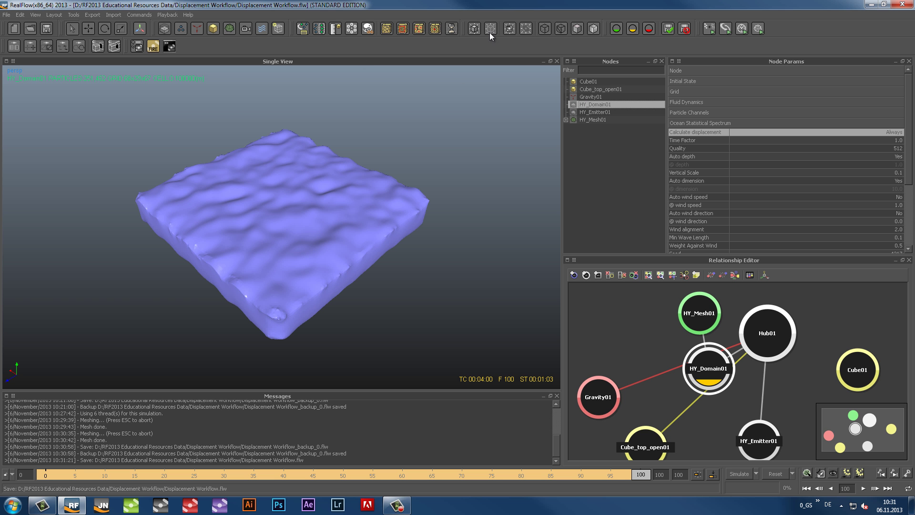
{"action": "left_click", "coordinate": [475, 29]}
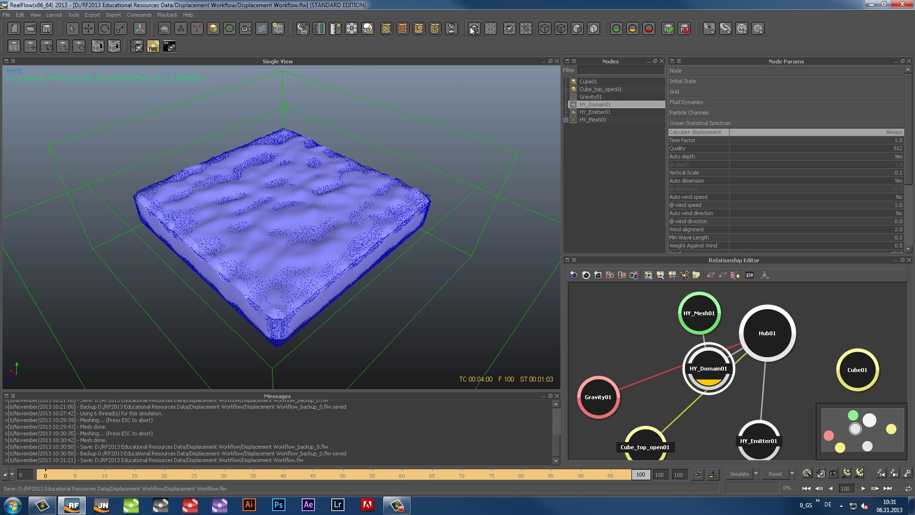
{"action": "key", "text": "1"}
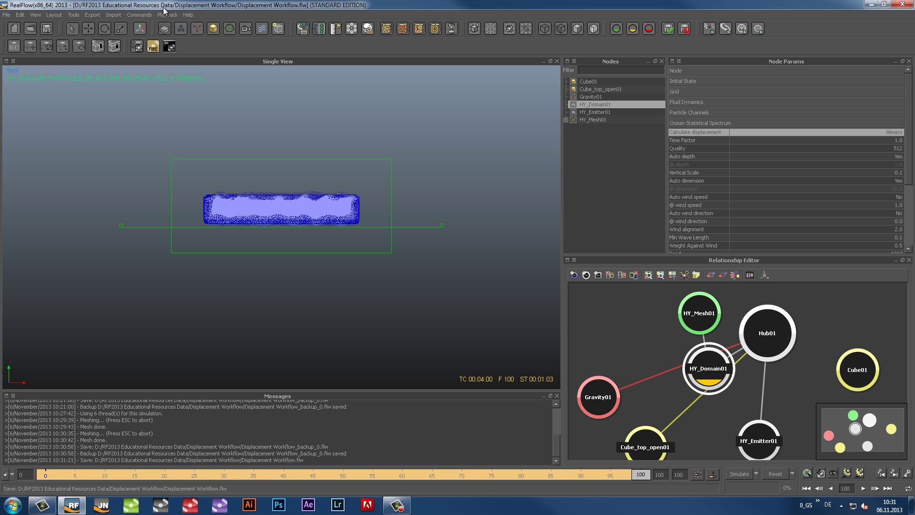
{"action": "left_click", "coordinate": [88, 29]}
{"action": "left_click_drag", "start_coordinate": [281, 180], "coordinate": [270, 166]}
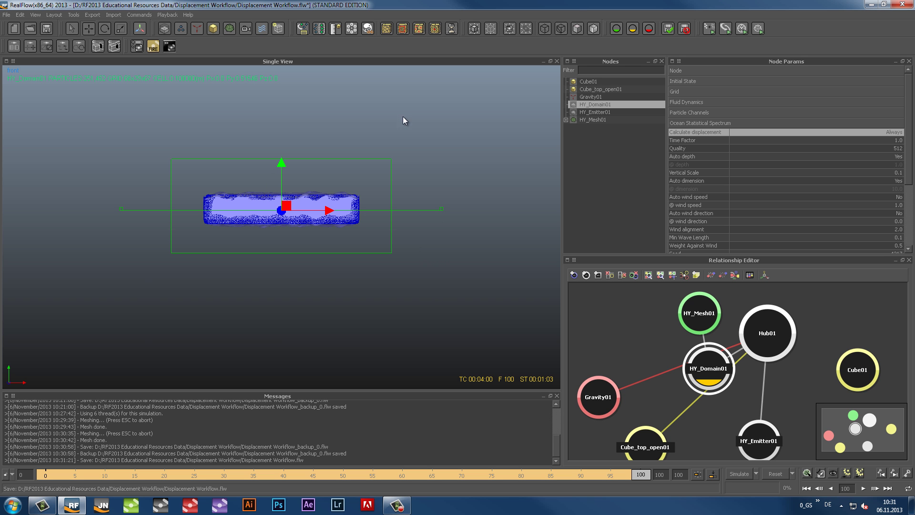
Set Open boundaries of HY_Mesh01 to Yes
{"action": "left_click", "coordinate": [591, 120]}
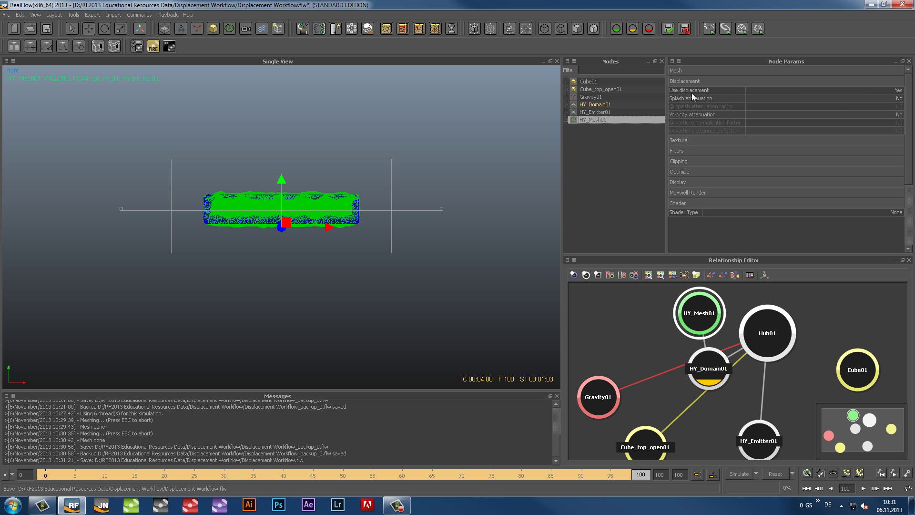
{"action": "left_click", "coordinate": [732, 82]}
{"action": "left_click", "coordinate": [714, 69]}
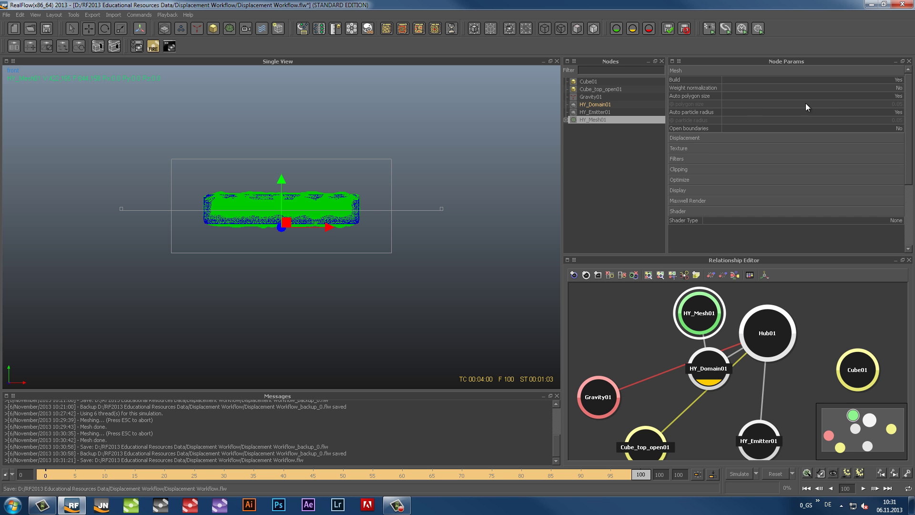
{"action": "left_click", "coordinate": [899, 128]}
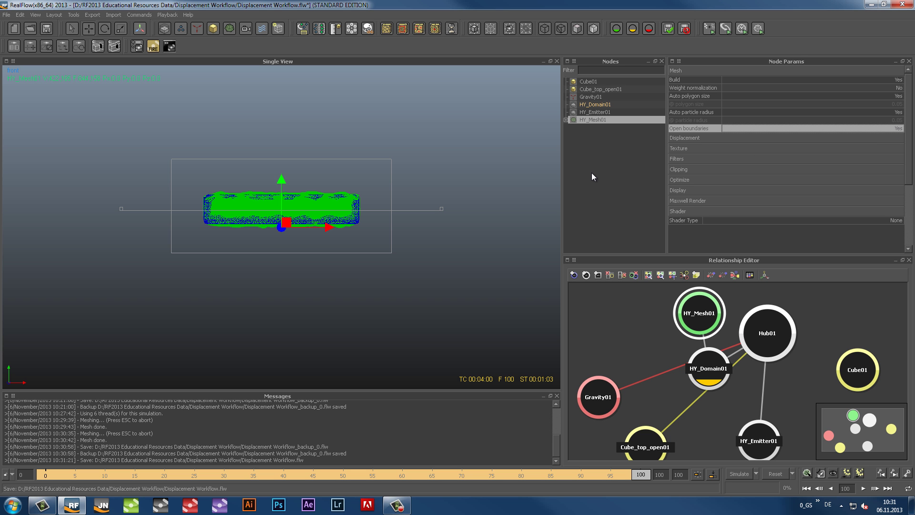
Rebuild HY_Mesh01 with open boundaries in the perspective view and deselect it
{"action": "key", "text": "4"}
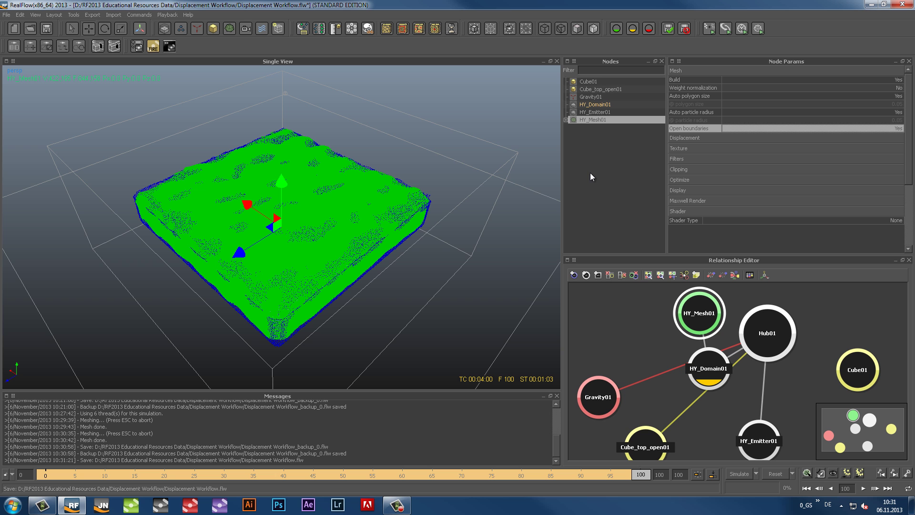
{"action": "right_click", "coordinate": [605, 119]}
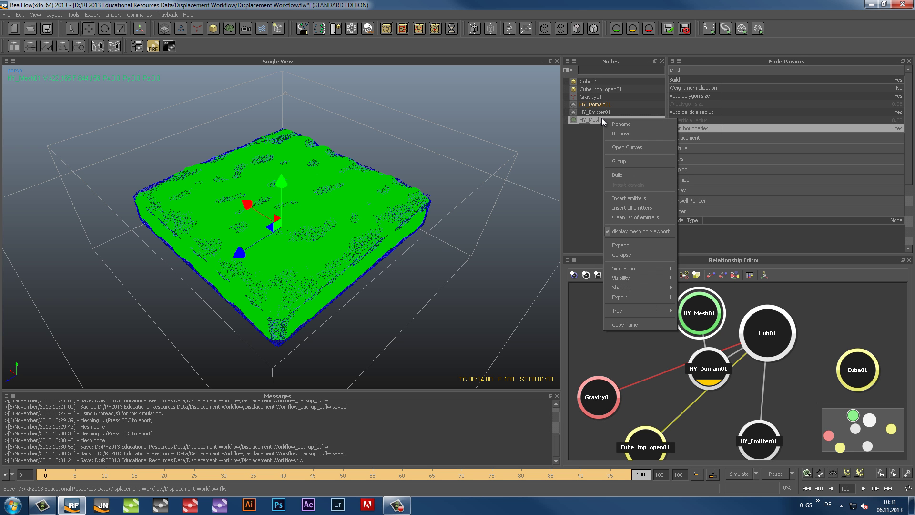
{"action": "left_click", "coordinate": [619, 175]}
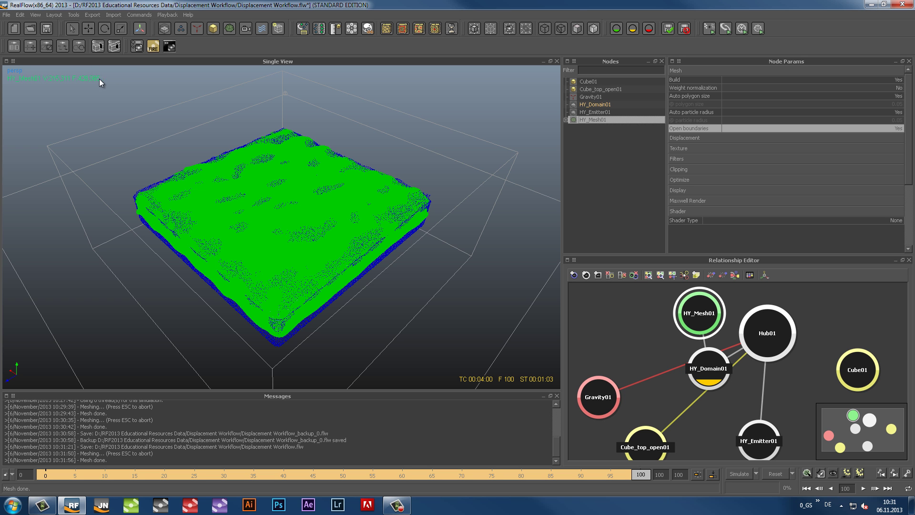
{"action": "left_click", "coordinate": [168, 93]}
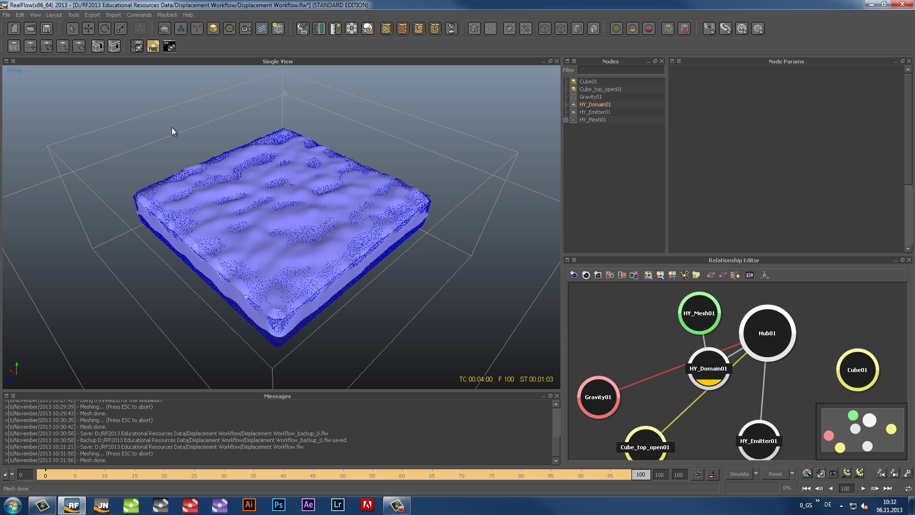
Hide HY_Domain01 and inspect the open-bottomed displaced mesh on its own
{"action": "left_click", "coordinate": [591, 98]}
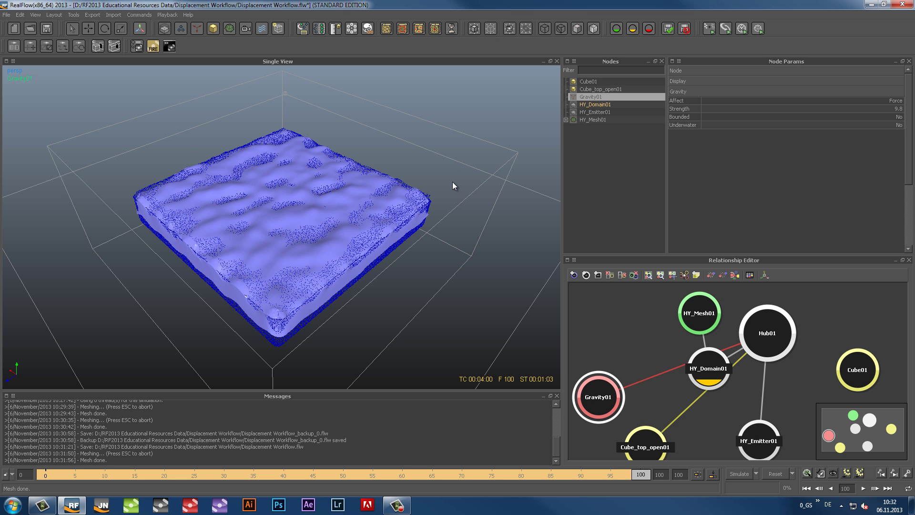
{"action": "left_click", "coordinate": [591, 105]}
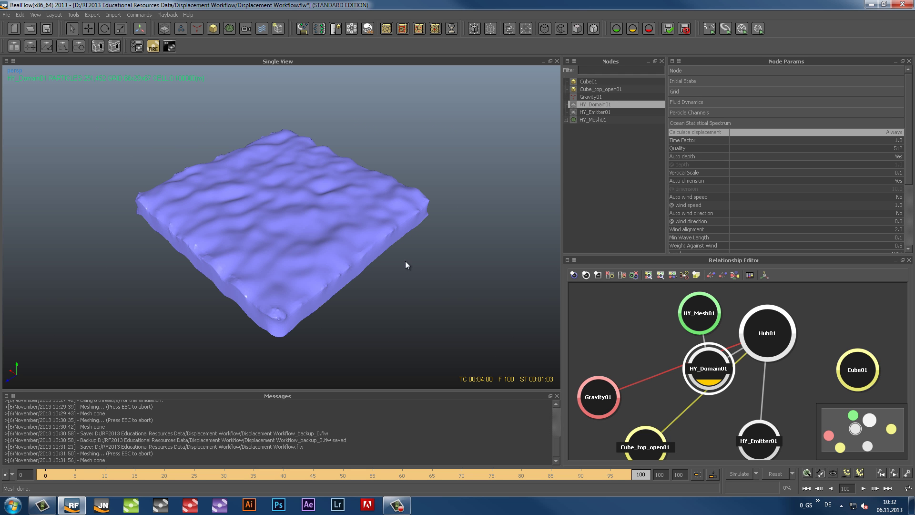
{"action": "mouse_move", "coordinate": [373, 268]}
{"action": "left_mouse_down", "text": "alt"}
{"action": "mouse_move", "coordinate": [380, 221]}
{"action": "mouse_move", "coordinate": [368, 158]}
{"action": "mouse_move", "coordinate": [399, 267]}
{"action": "mouse_move", "coordinate": [399, 287]}
{"action": "mouse_move", "coordinate": [382, 272]}
{"action": "mouse_move", "coordinate": [388, 282]}
{"action": "mouse_move", "coordinate": [381, 282]}
{"action": "mouse_move", "coordinate": [406, 280]}
{"action": "left_mouse_up", "text": "alt"}
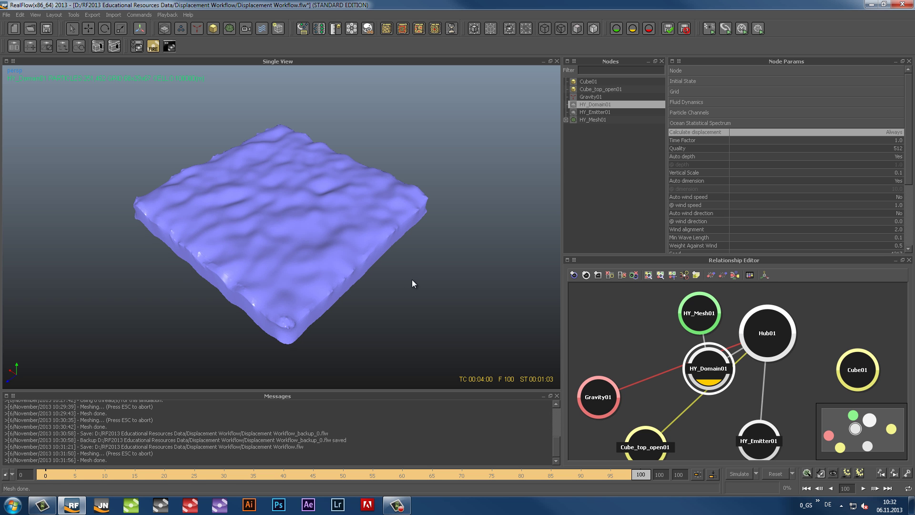
Save the scene and set the scale of HY_Domain01 to 5.0 in X and Z
{"action": "left_click", "coordinate": [46, 29]}
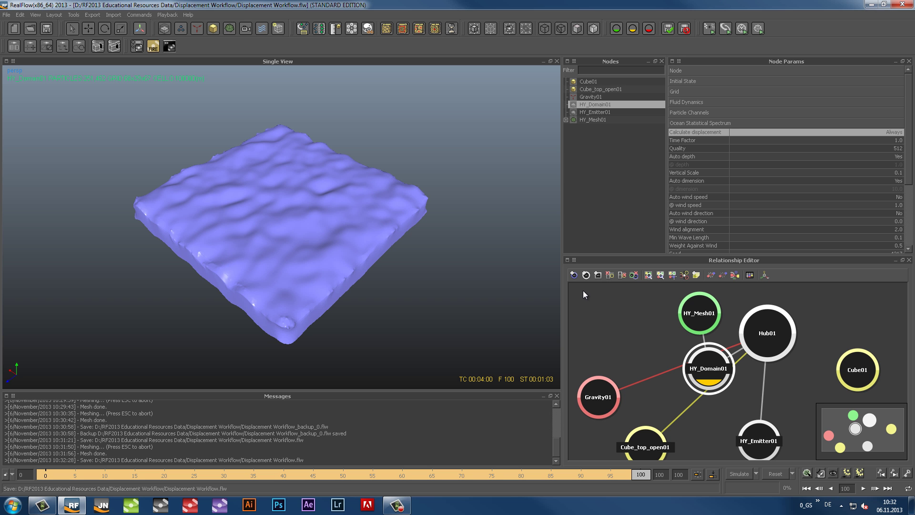
{"action": "left_click", "coordinate": [700, 70]}
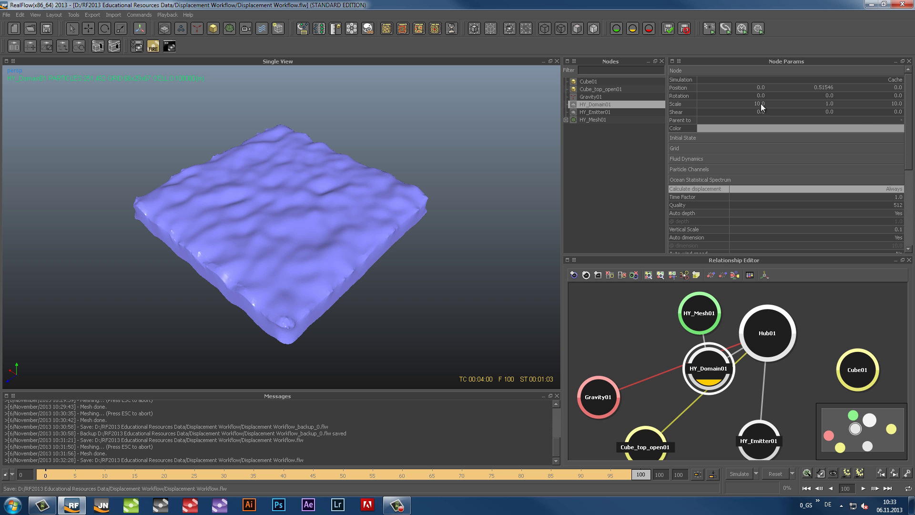
{"action": "double_click", "coordinate": [761, 104]}
{"action": "type", "text": "5"}
{"action": "key", "text": "Tab"}
{"action": "key", "text": "Tab"}
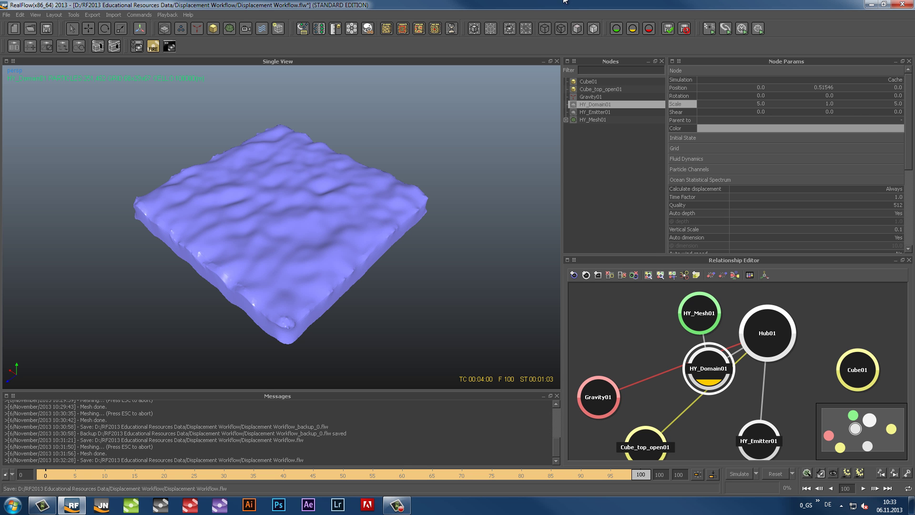
Unhide all scene nodes, rebuild HY_Mesh01 with the reduced domain scale, and deselect it
{"action": "left_click", "coordinate": [475, 29]}
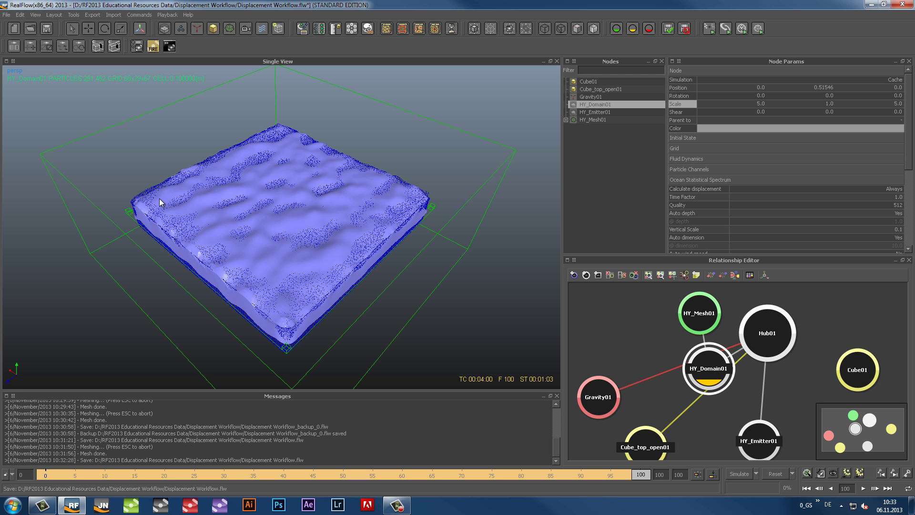
{"action": "left_click", "coordinate": [581, 120]}
{"action": "right_click", "coordinate": [580, 120]}
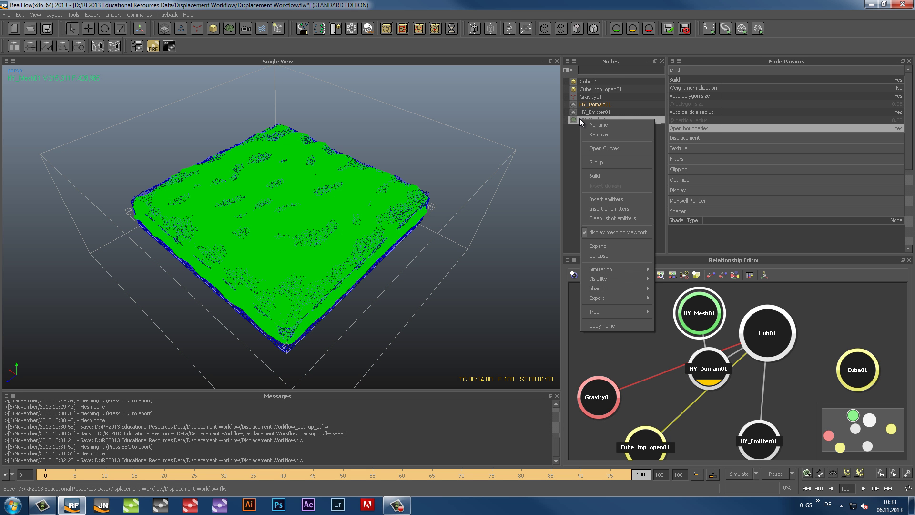
{"action": "left_click", "coordinate": [607, 175]}
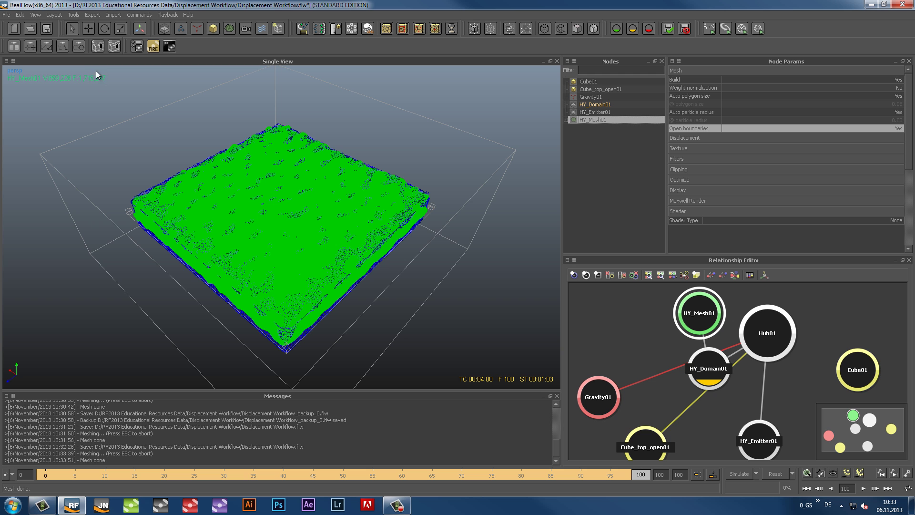
{"action": "left_click", "coordinate": [596, 139]}
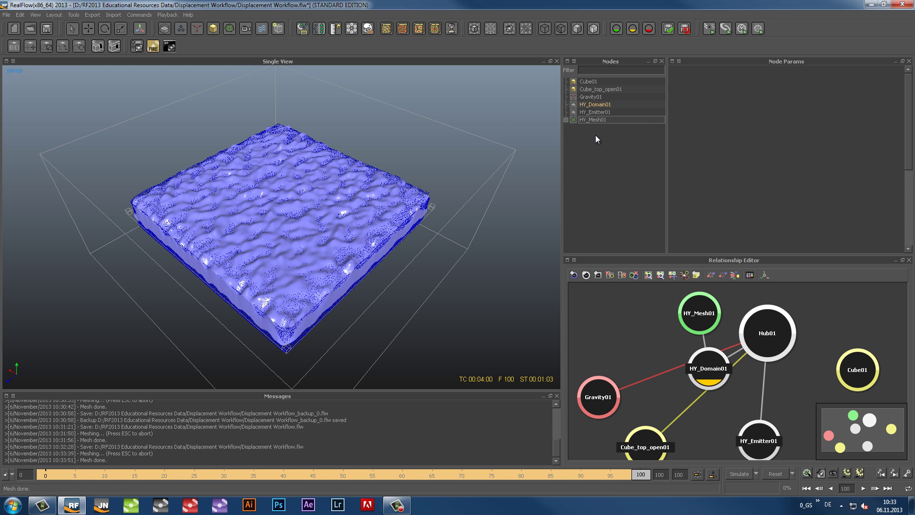
{"action": "left_click", "coordinate": [510, 160]}
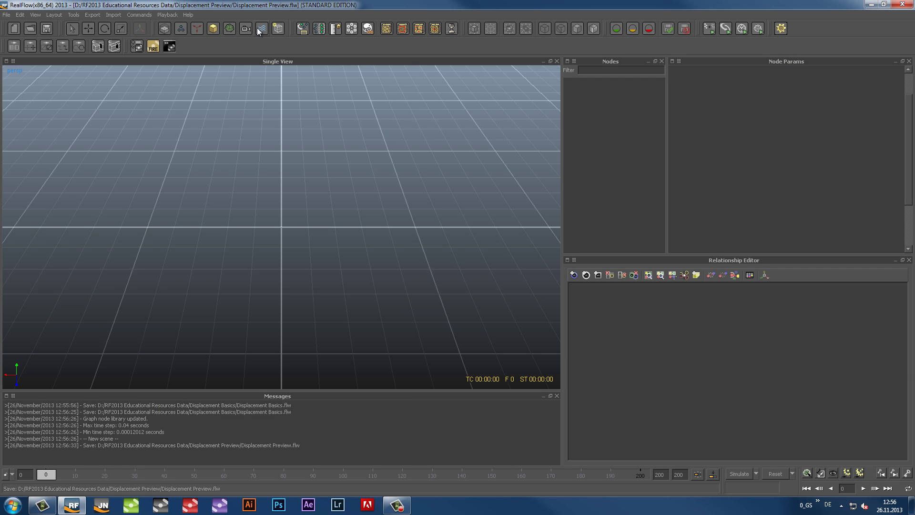
Create a RealWave surface in the new scene and add an Ocean Statistical Spectrum wave to it
{"action": "left_click", "coordinate": [262, 29]}
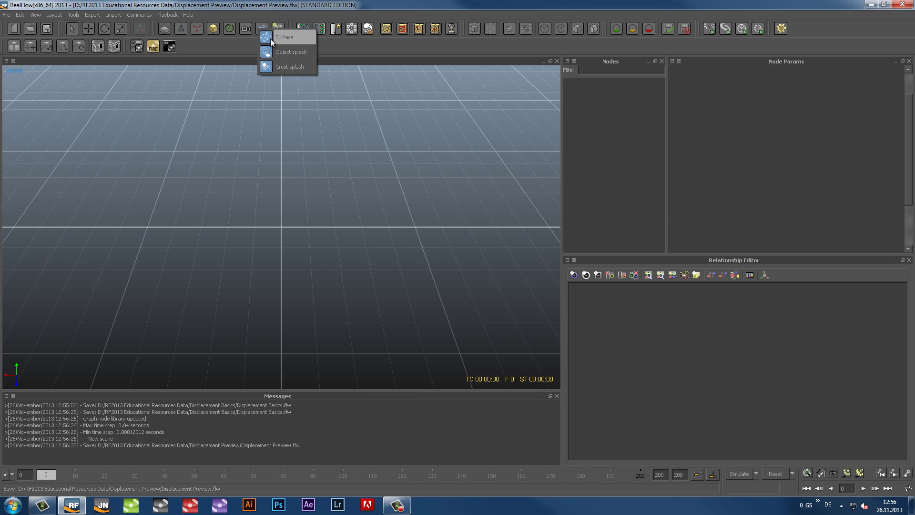
{"action": "left_click", "coordinate": [270, 38]}
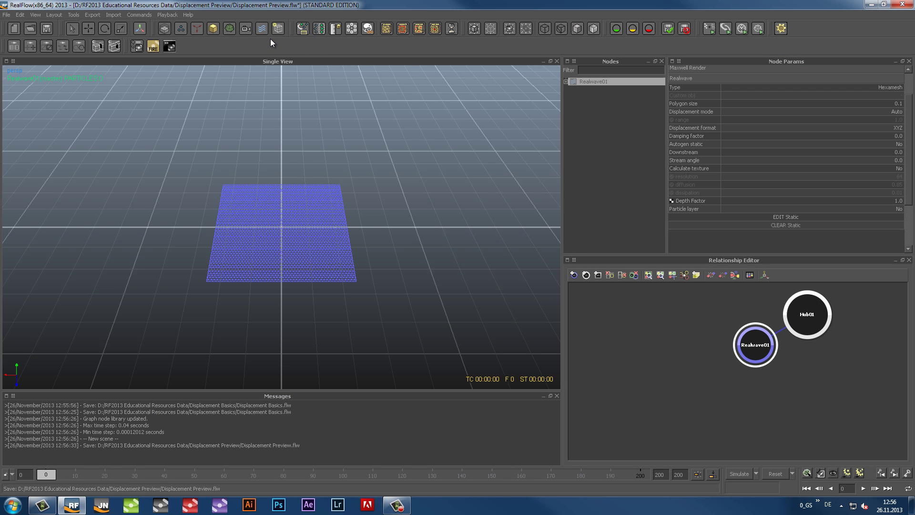
{"action": "left_click", "coordinate": [566, 82]}
{"action": "right_click", "coordinate": [585, 83]}
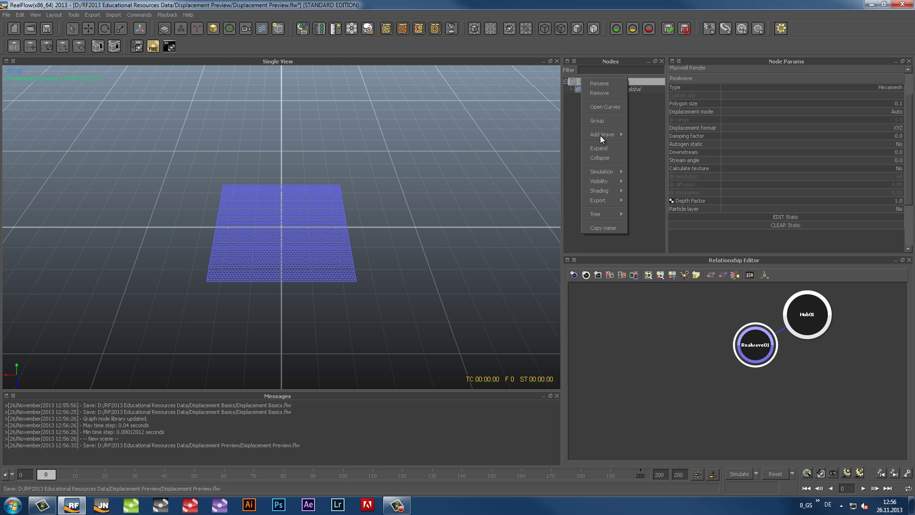
{"action": "mouse_move", "coordinate": [600, 135]}
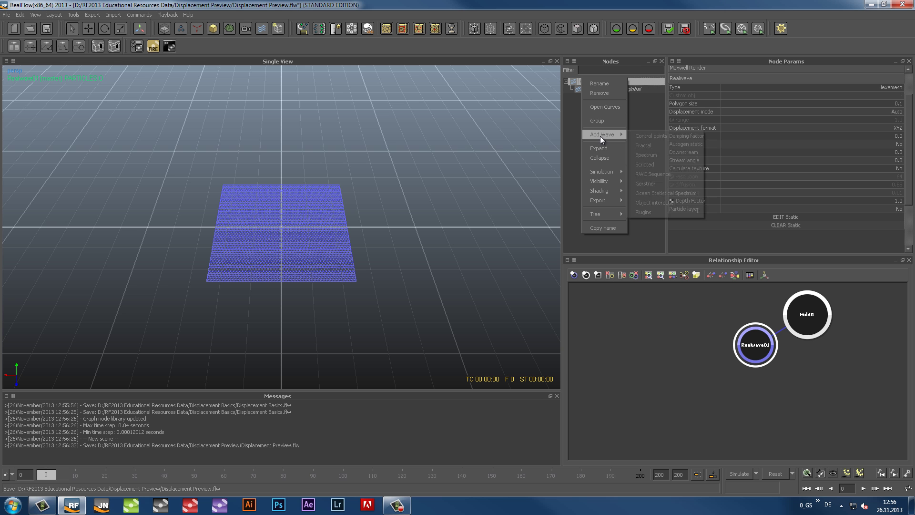
{"action": "left_click", "coordinate": [661, 194]}
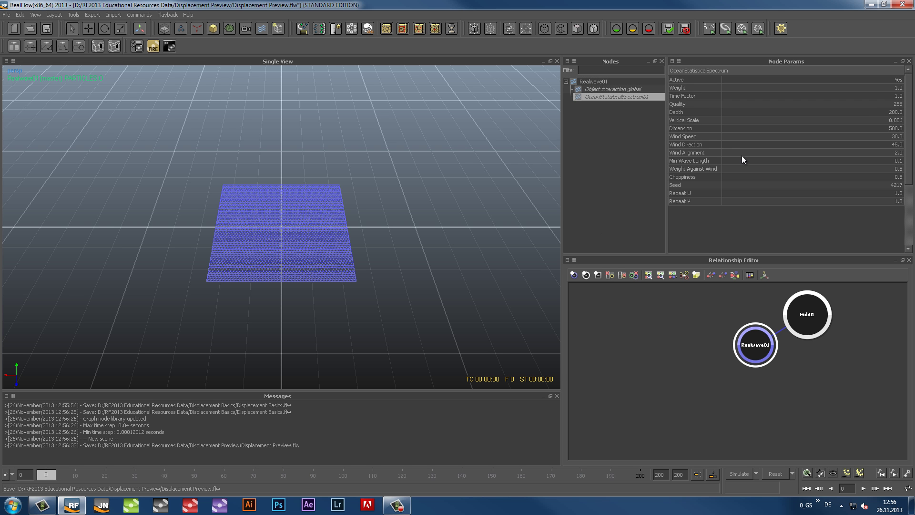
Reset the simulation to generate the waves and show the RealWave surface smooth-shaded in an angled close view
{"action": "left_click", "coordinate": [777, 475]}
{"action": "key", "text": "Return"}
{"action": "left_click", "coordinate": [595, 30]}
{"action": "mouse_move", "coordinate": [346, 269]}
{"action": "left_mouse_down", "text": "alt"}
{"action": "mouse_move", "coordinate": [388, 287]}
{"action": "mouse_move", "coordinate": [361, 265]}
{"action": "left_mouse_up", "text": "alt"}
{"action": "right_click_drag", "start_coordinate": [361, 265], "coordinate": [344, 238], "text": "alt"}
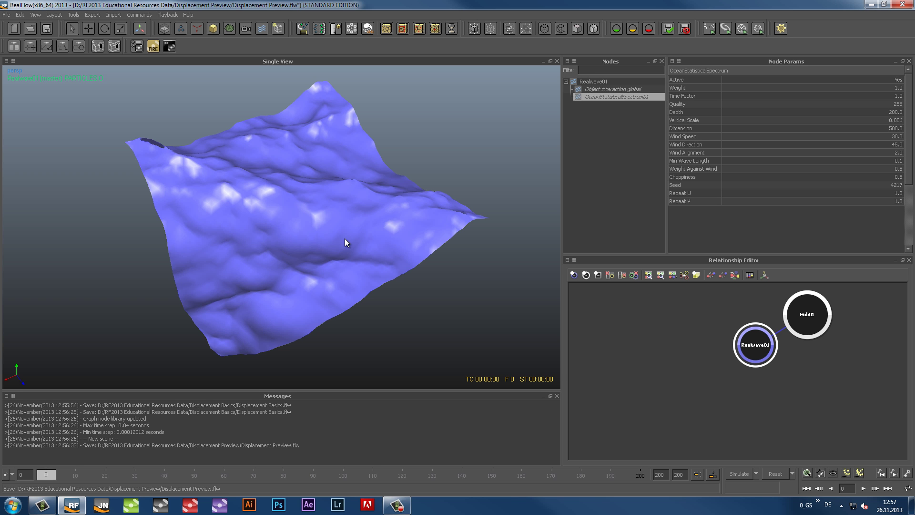
Set the Polygon size of Realwave01 to 0.01 and reset the simulation to refresh the surface
{"action": "left_click", "coordinate": [591, 81]}
{"action": "left_click", "coordinate": [694, 109]}
{"action": "left_click", "coordinate": [694, 71]}
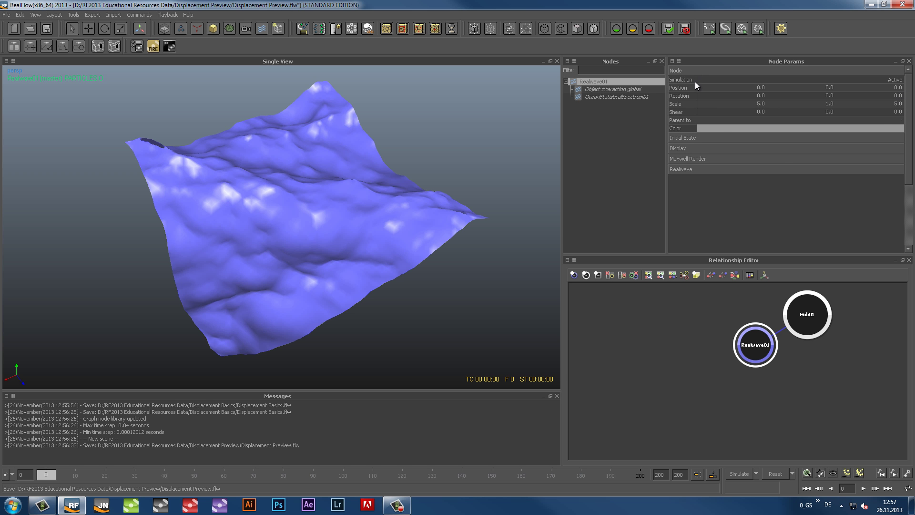
{"action": "left_click", "coordinate": [692, 69]}
{"action": "left_click", "coordinate": [698, 112]}
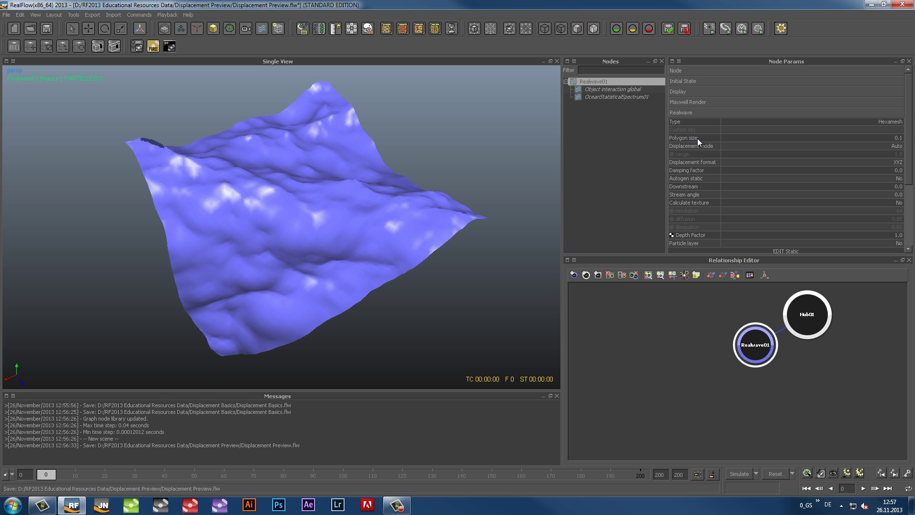
{"action": "double_click", "coordinate": [893, 138]}
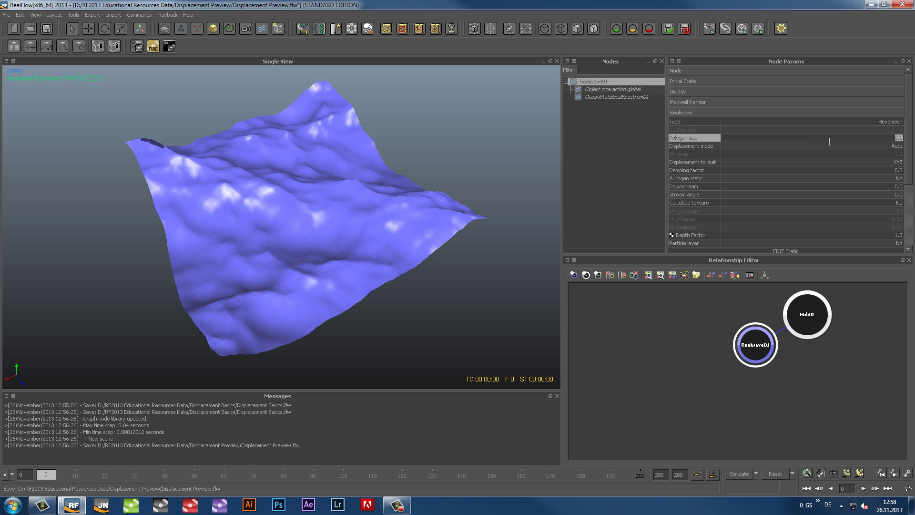
{"action": "type", "text": "0"}
{"action": "key", "text": "Return"}
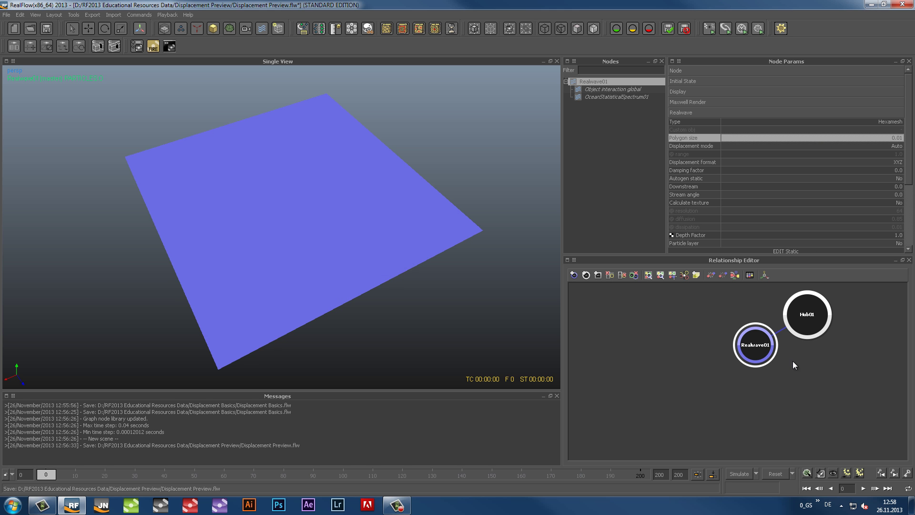
{"action": "left_click", "coordinate": [777, 476]}
{"action": "key", "text": "Return"}
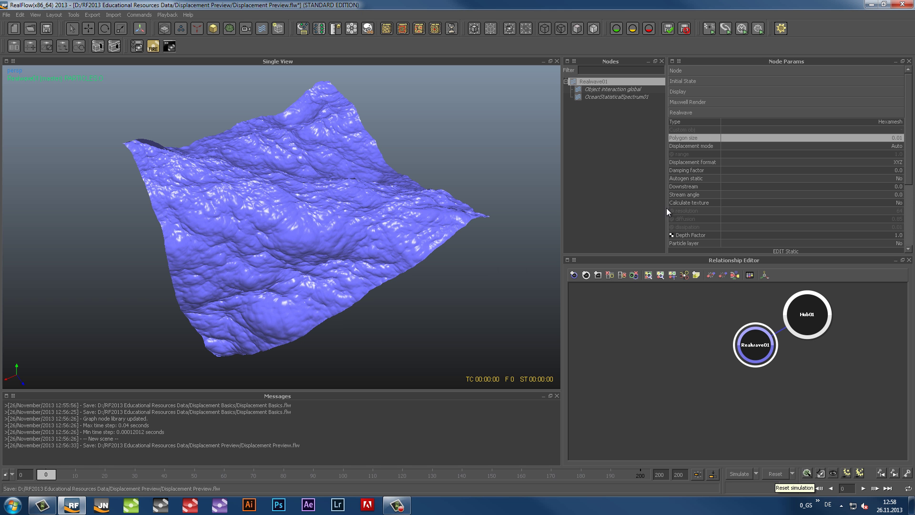
Set the Quality of OceanStatisticalSpectrum01 to 512 and reset the simulation
{"action": "left_click", "coordinate": [611, 98]}
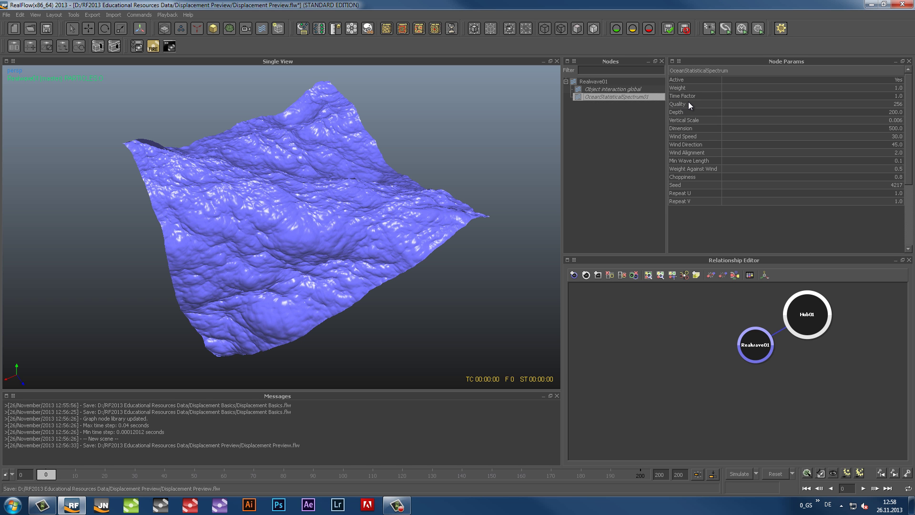
{"action": "left_click", "coordinate": [899, 104]}
{"action": "left_click", "coordinate": [899, 105]}
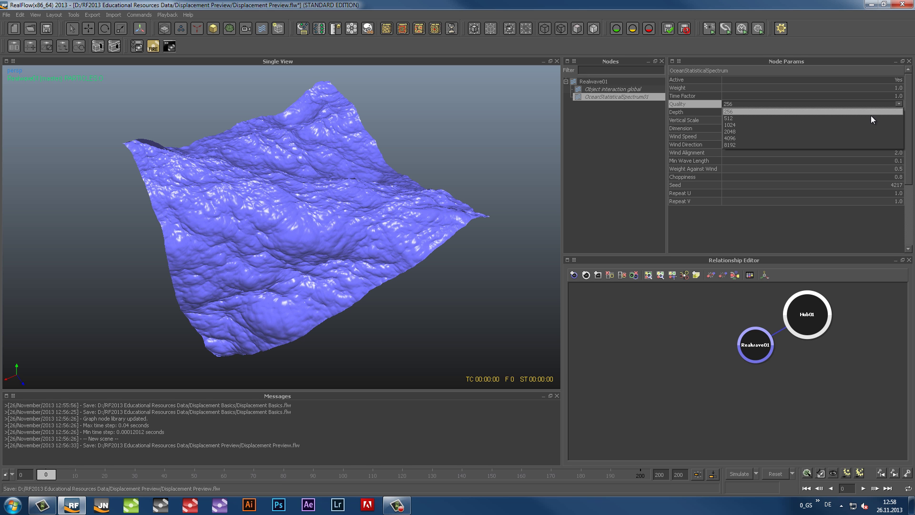
{"action": "key", "text": "Escape"}
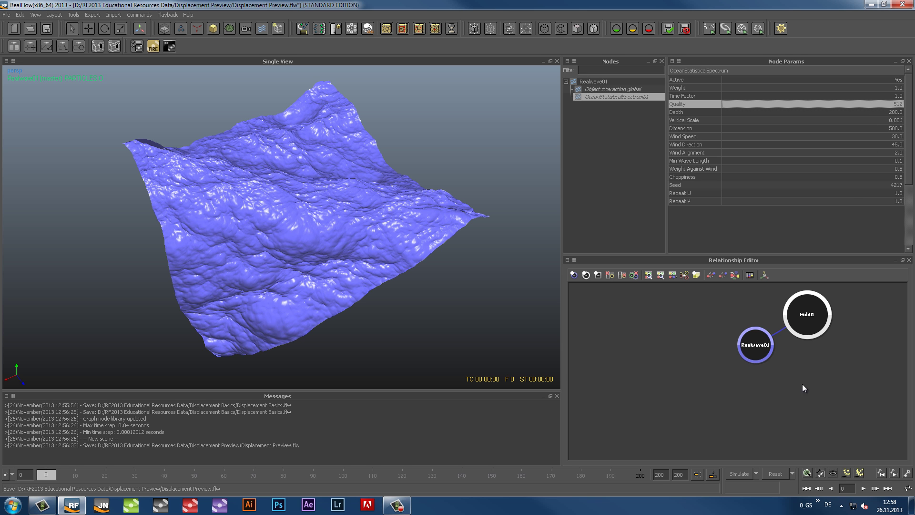
{"action": "left_click", "coordinate": [777, 474]}
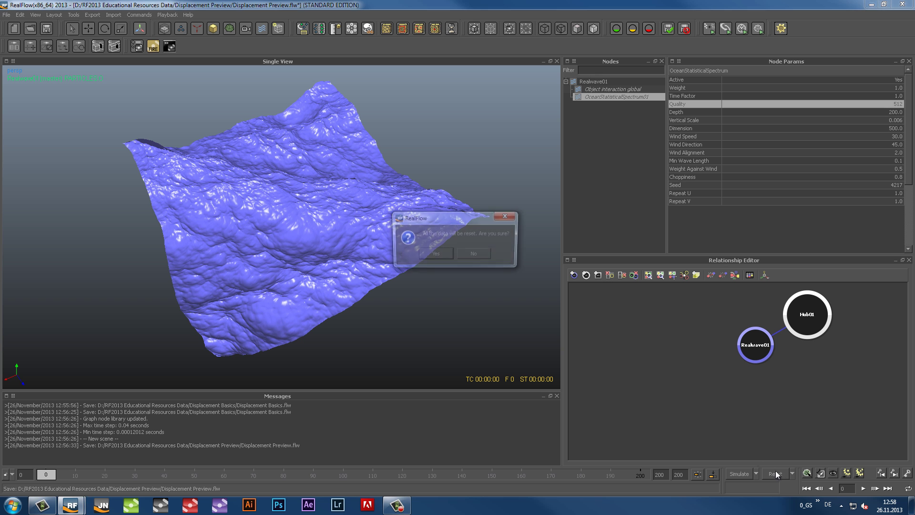
{"action": "left_click", "coordinate": [444, 253]}
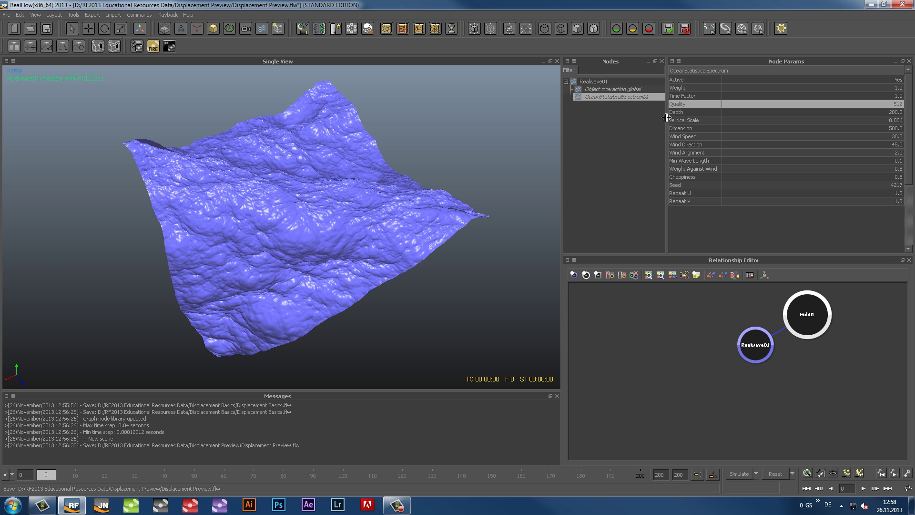
Set the spectrum wave's Vertical Scale to 0.004 and reset the simulation to preview the wave height
{"action": "double_click", "coordinate": [837, 120]}
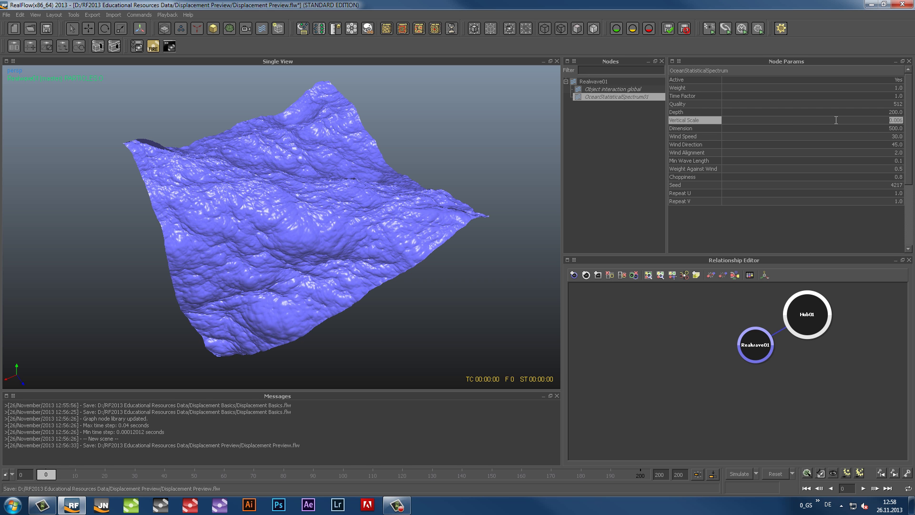
{"action": "type", "text": "0."}
{"action": "key", "text": "Return"}
{"action": "left_click", "coordinate": [771, 473]}
{"action": "key", "text": "Return"}
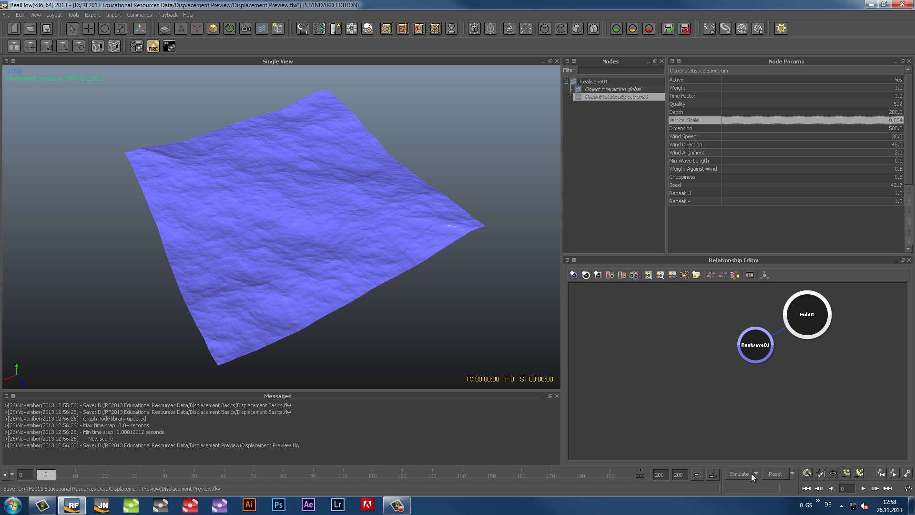
{"action": "left_click", "coordinate": [776, 473]}
{"action": "key", "text": "Return"}
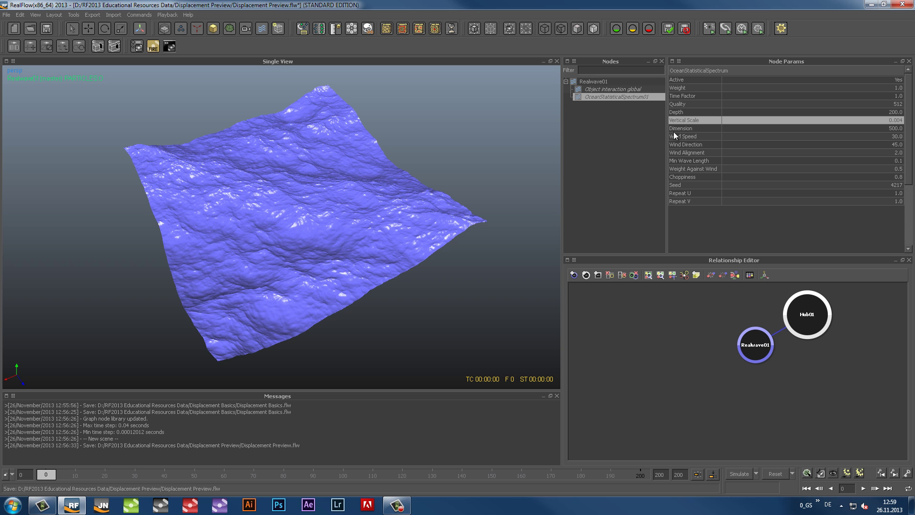
Set the spectrum wave's Dimension to 20 and reset the simulation to preview the surface
{"action": "double_click", "coordinate": [893, 129]}
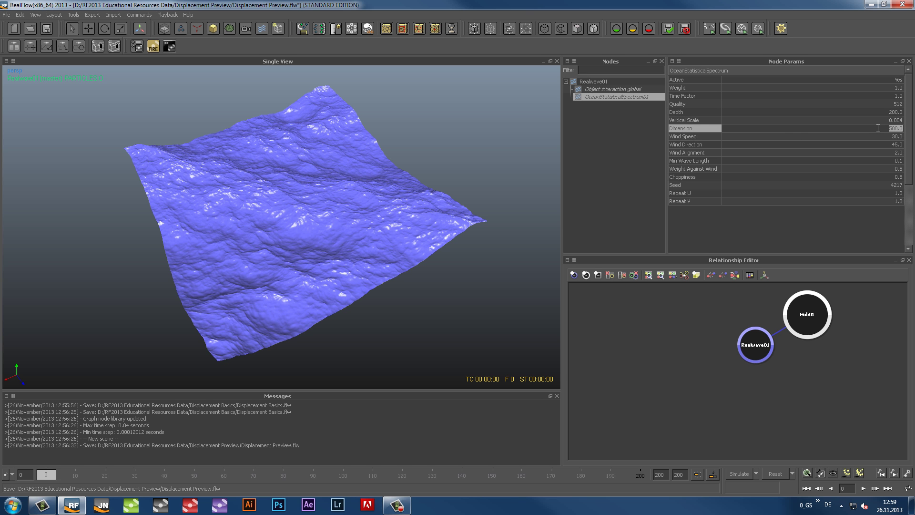
{"action": "type", "text": "20"}
{"action": "key", "text": "Return"}
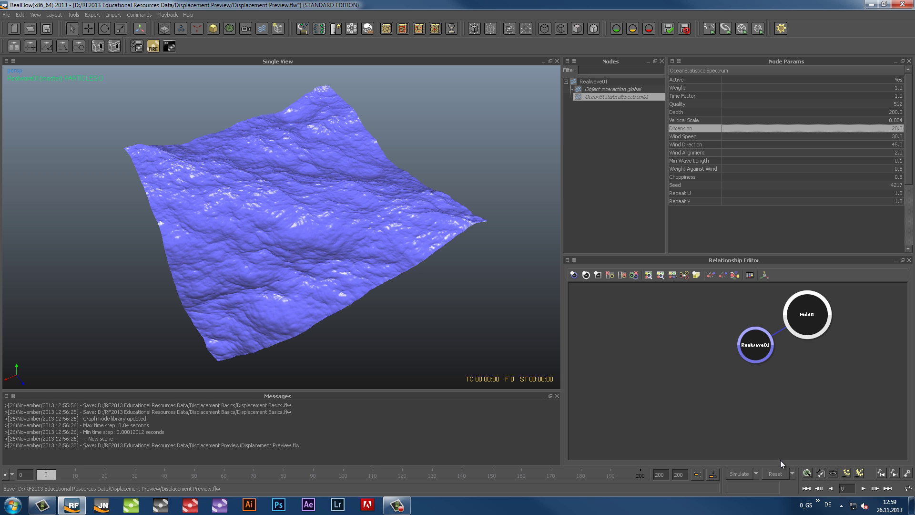
{"action": "left_click", "coordinate": [773, 475]}
{"action": "key", "text": "Return"}
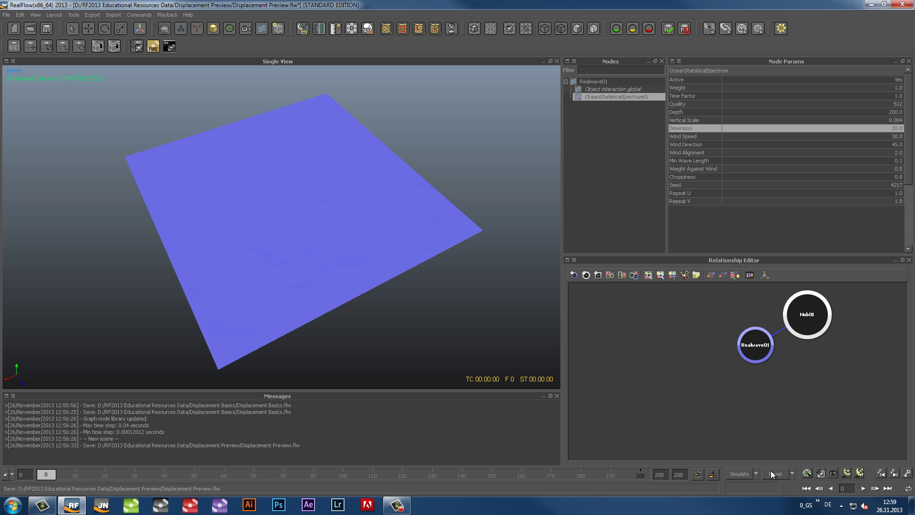
Set the spectrum wave's Vertical Scale to 2.0 and reset the simulation to preview the surface
{"action": "double_click", "coordinate": [900, 120]}
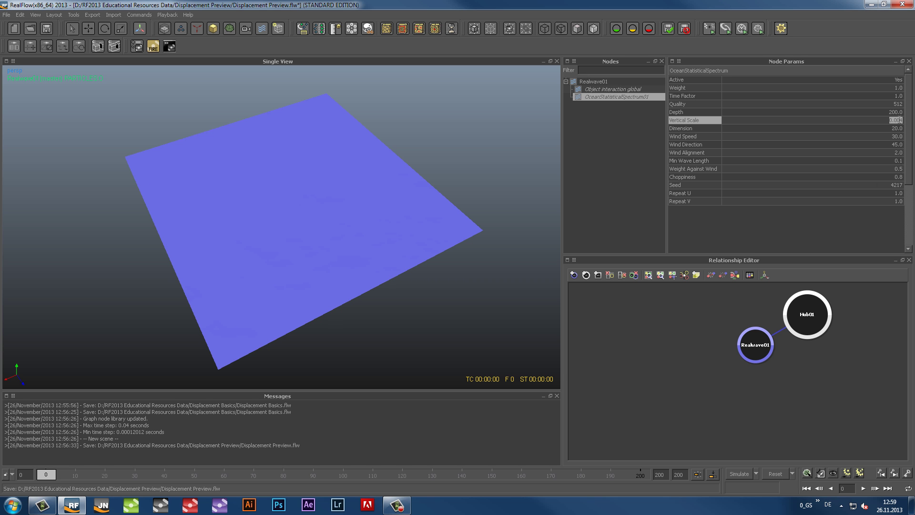
{"action": "type", "text": "2"}
{"action": "key", "text": "Return"}
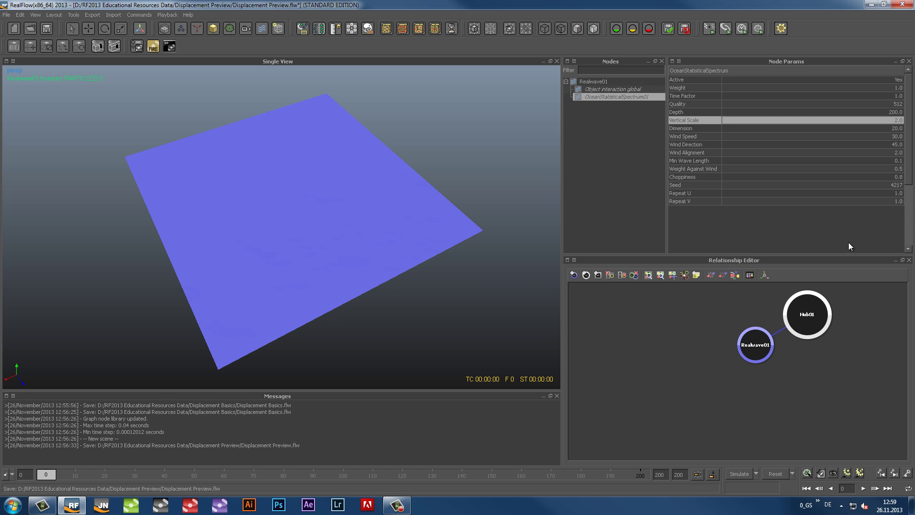
{"action": "left_click", "coordinate": [777, 473]}
{"action": "key", "text": "Return"}
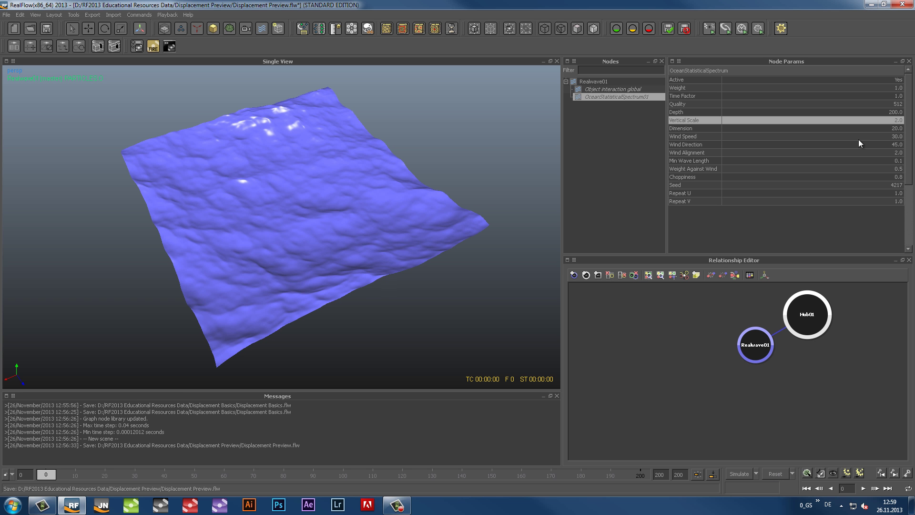
Set the spectrum wave's Dimension to 100 and Vertical Scale to 0.1, and reset the simulation to preview the surface
{"action": "double_click", "coordinate": [899, 129]}
{"action": "type", "text": "100"}
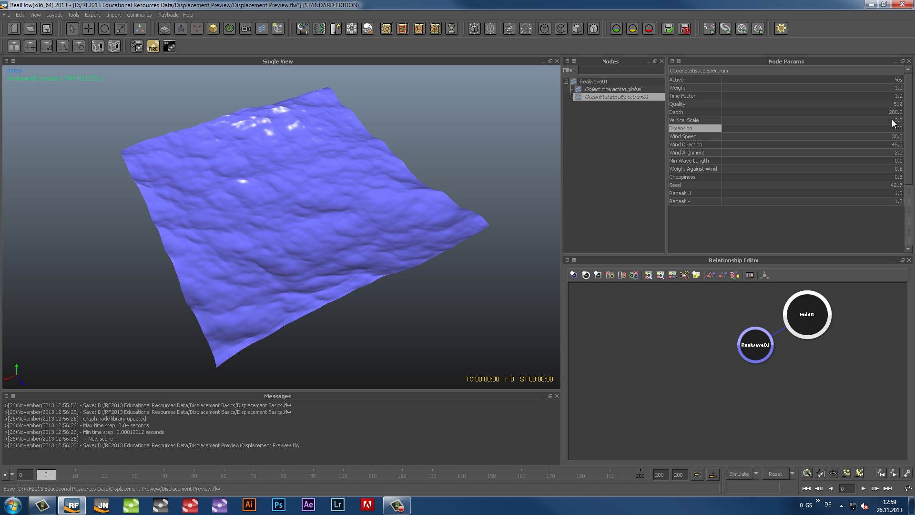
{"action": "double_click", "coordinate": [894, 120]}
{"action": "type", "text": "0.1"}
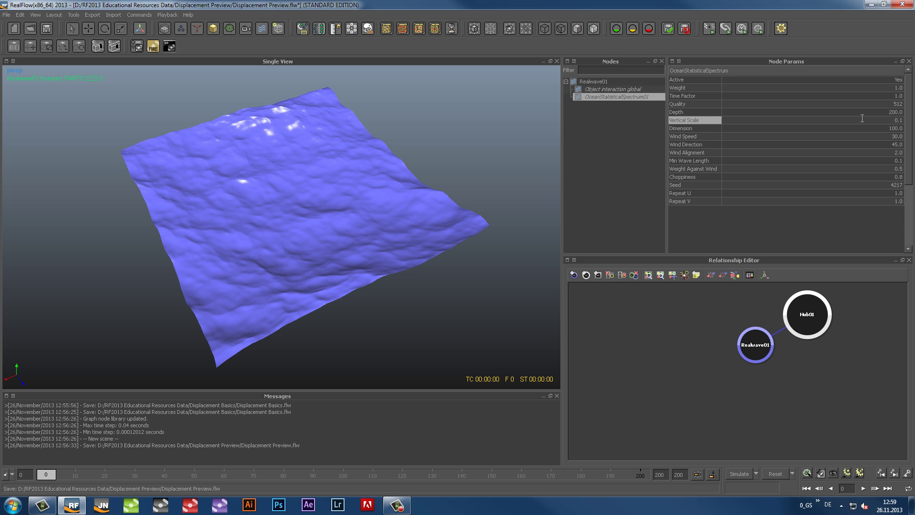
{"action": "key", "text": "Return"}
{"action": "left_click", "coordinate": [771, 471]}
{"action": "key", "text": "Return"}
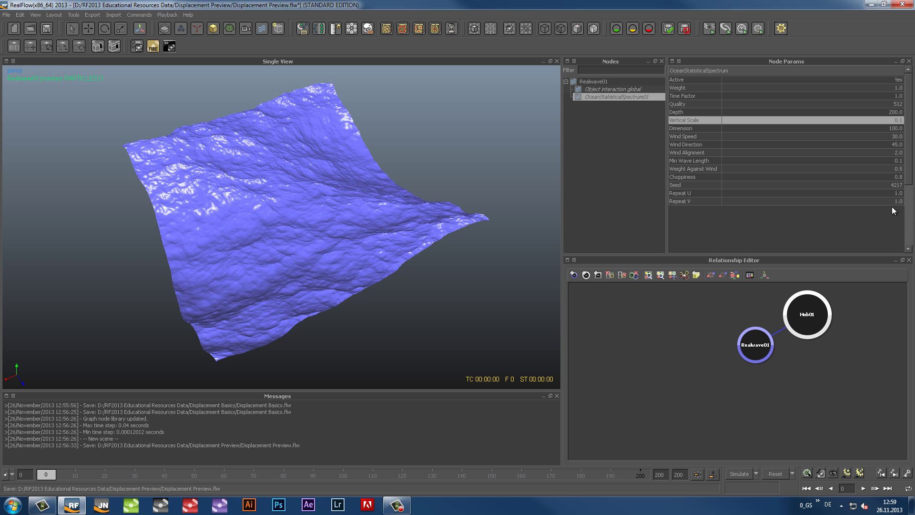
Set the spectrum wave's Dimension to 10 and Vertical Scale to 8, and reset the simulation to preview the surface
{"action": "double_click", "coordinate": [889, 128]}
{"action": "type", "text": "10"}
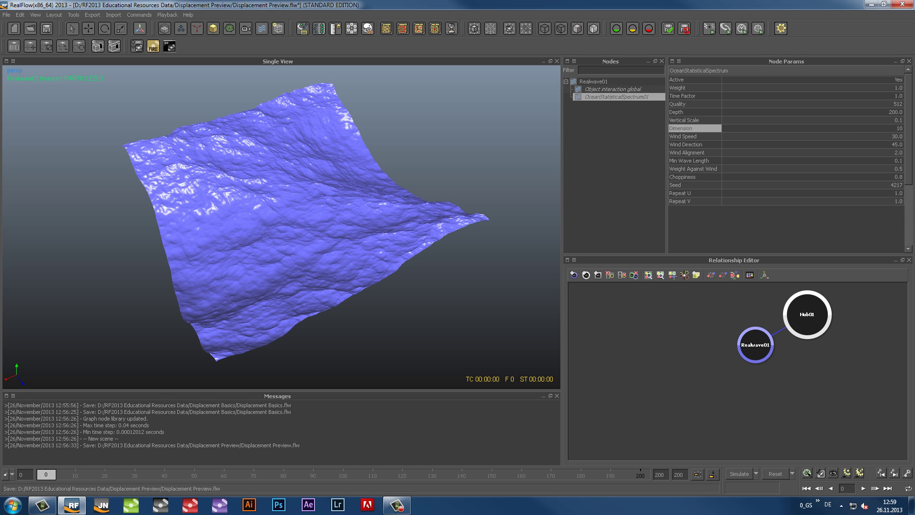
{"action": "double_click", "coordinate": [899, 121]}
{"action": "type", "text": "8"}
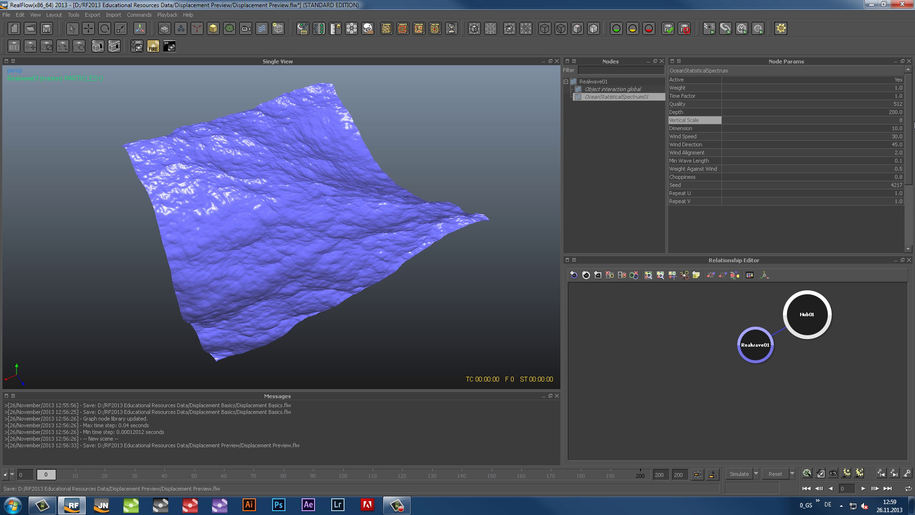
{"action": "key", "text": "Return"}
{"action": "left_click", "coordinate": [774, 474]}
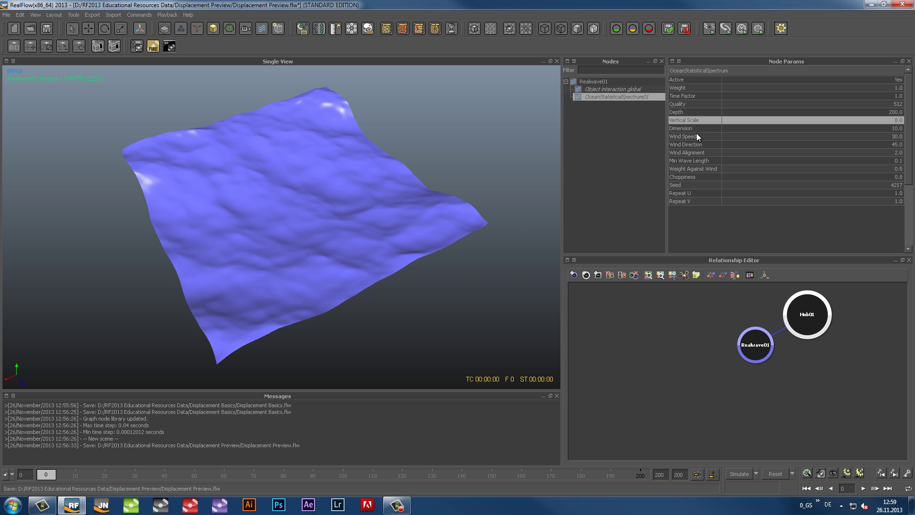
Set the spectrum wave's Wind Speed to 0 and reset the simulation to preview the effect
{"action": "double_click", "coordinate": [895, 138]}
{"action": "type", "text": "0"}
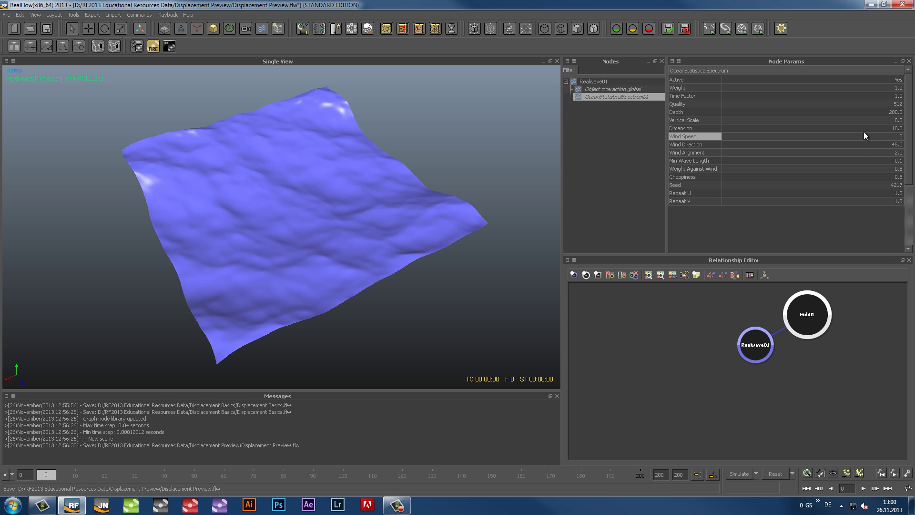
{"action": "key", "text": "Return"}
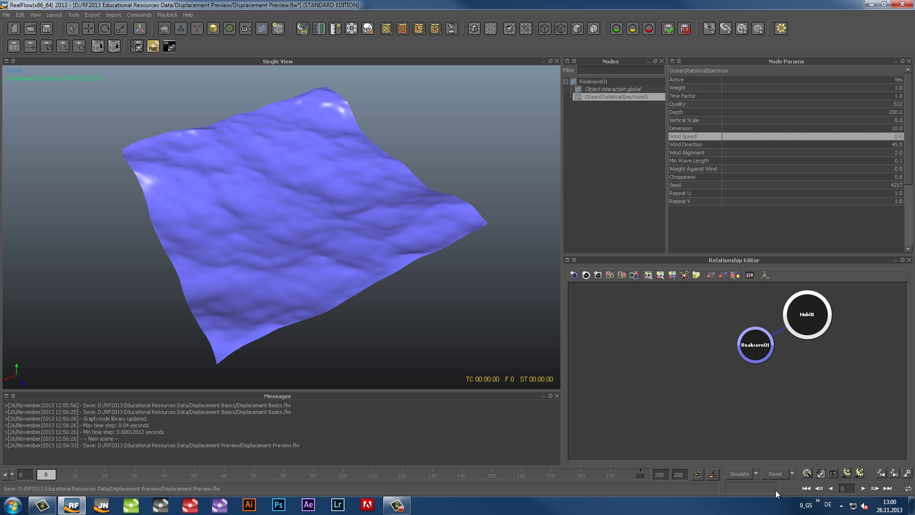
{"action": "left_click", "coordinate": [776, 473]}
{"action": "left_click", "coordinate": [437, 256]}
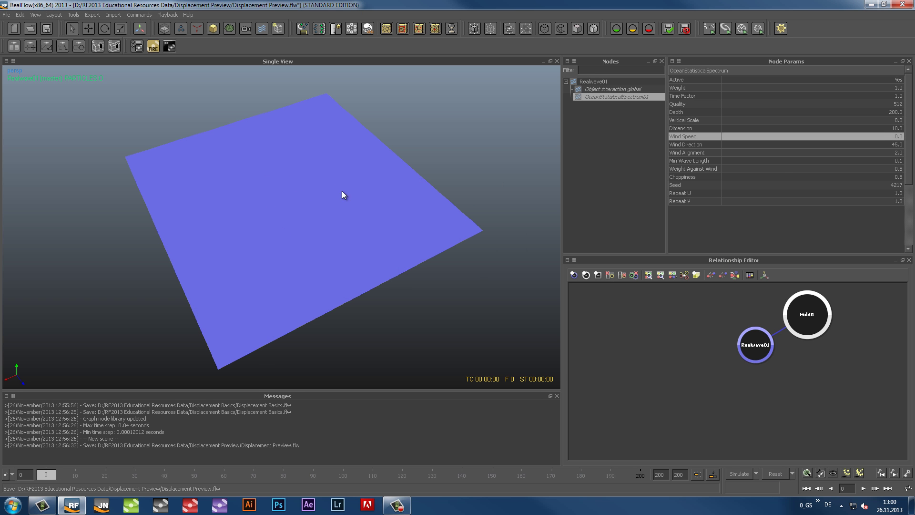
Set the spectrum wave's Wind Speed to 20 and reset the simulation to preview the surface
{"action": "double_click", "coordinate": [834, 135]}
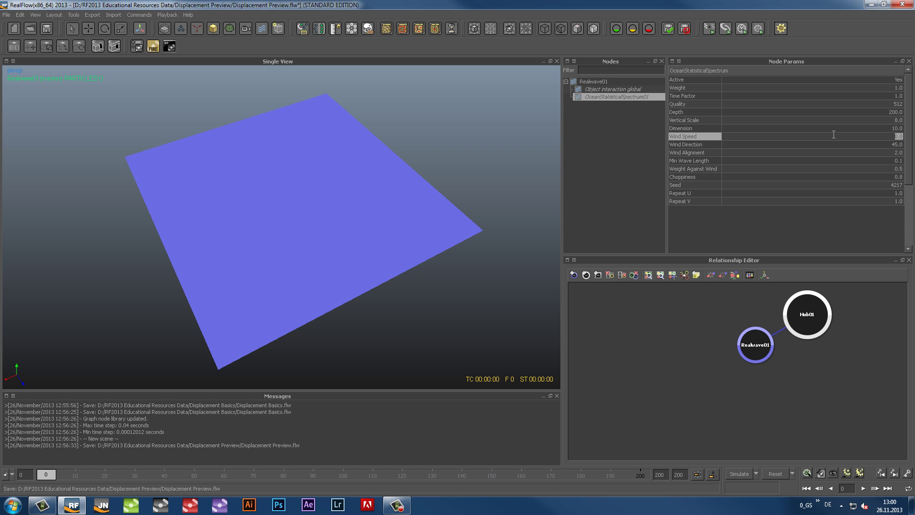
{"action": "type", "text": "20"}
{"action": "key", "text": "Return"}
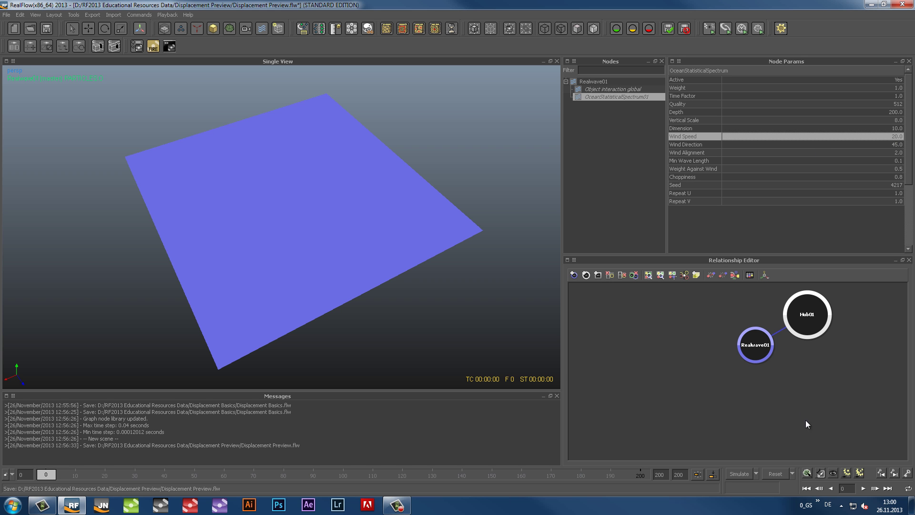
{"action": "left_click", "coordinate": [776, 472]}
{"action": "key", "text": "Return"}
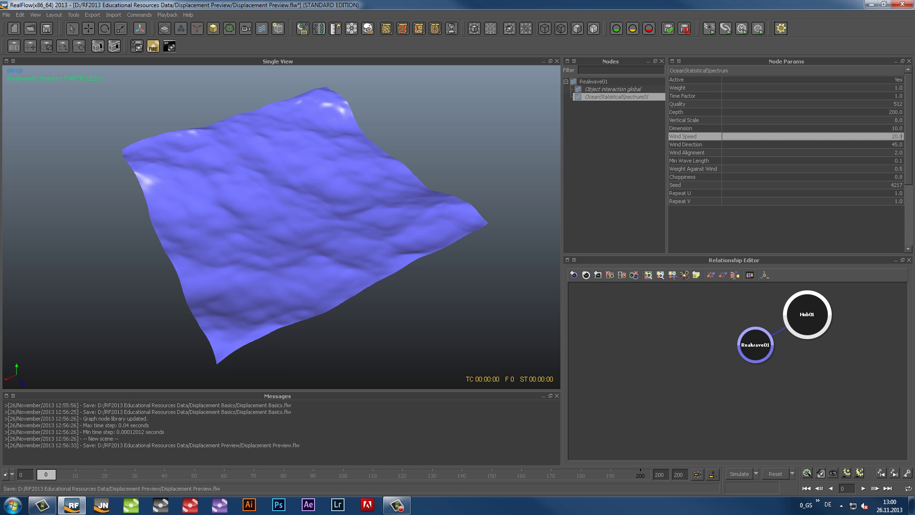
Set the spectrum wave's Wind Speed to 3 and reset the simulation to preview the surface
{"action": "double_click", "coordinate": [896, 136]}
{"action": "type", "text": "3"}
{"action": "key", "text": "Return"}
{"action": "left_click", "coordinate": [773, 473]}
{"action": "key", "text": "Return"}
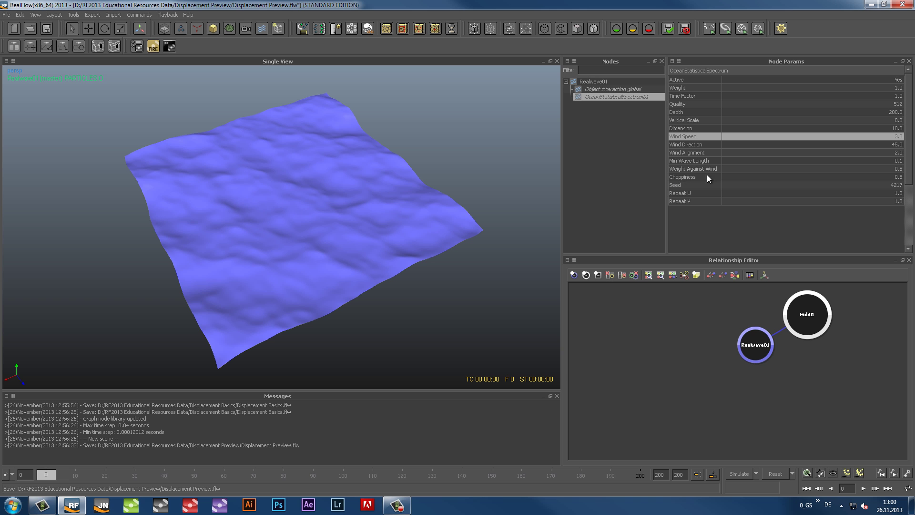
Set the spectrum wave's Choppiness to 1 and reset the simulation to preview the wave crests
{"action": "double_click", "coordinate": [889, 177]}
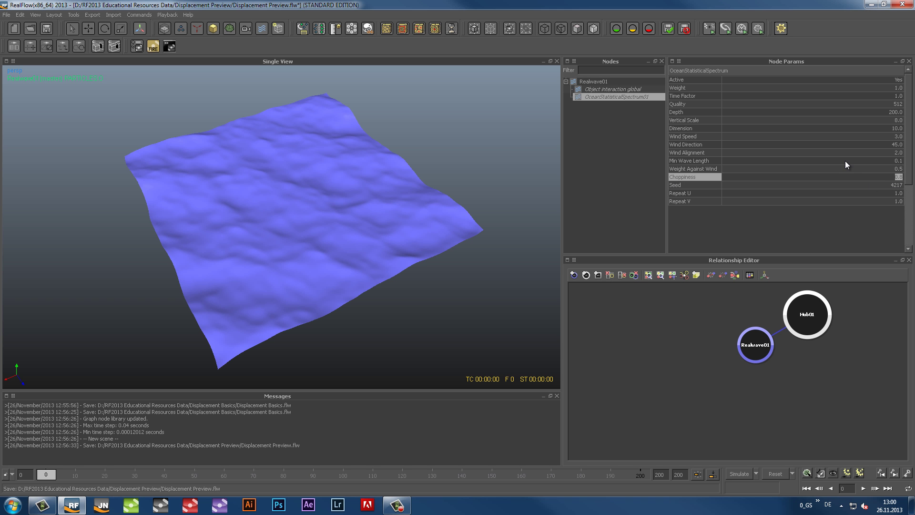
{"action": "type", "text": "1"}
{"action": "key", "text": "Return"}
{"action": "left_click", "coordinate": [777, 473]}
{"action": "key", "text": "Return"}
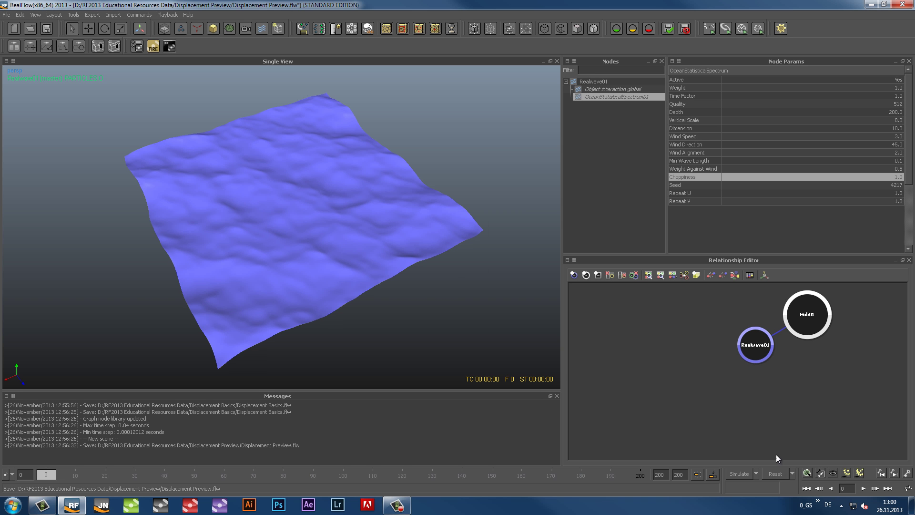
Preview the surface with a Choppiness of 4, and return Choppiness to 0.8 with another simulation reset
{"action": "double_click", "coordinate": [866, 180]}
{"action": "type", "text": "4"}
{"action": "key", "text": "Return"}
{"action": "left_click", "coordinate": [777, 472]}
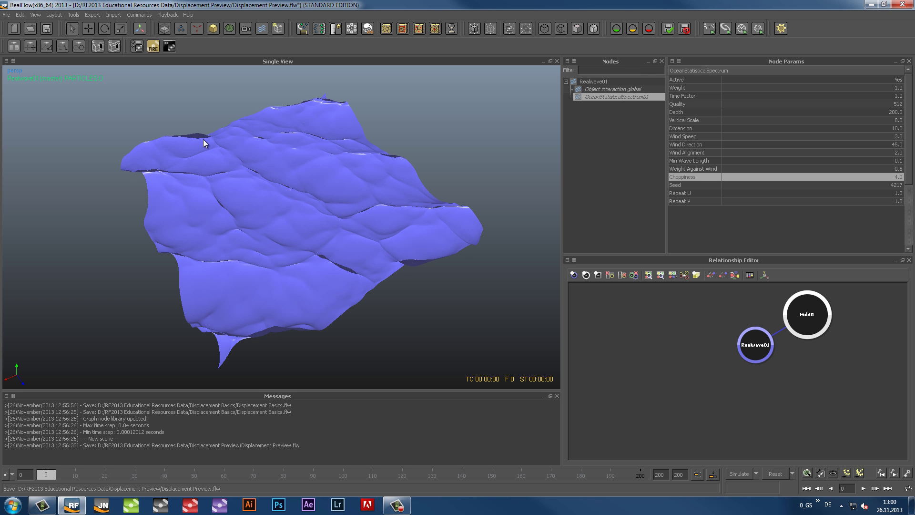
{"action": "double_click", "coordinate": [899, 177]}
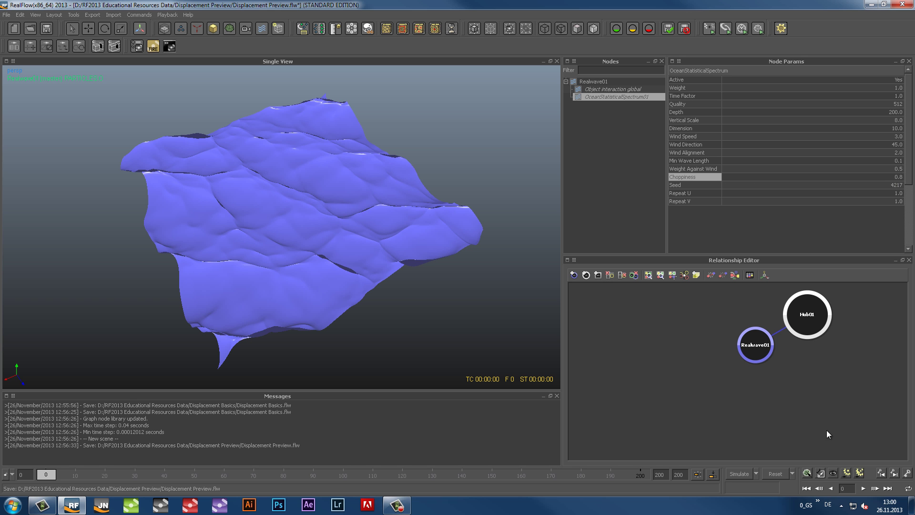
{"action": "left_click", "coordinate": [776, 474]}
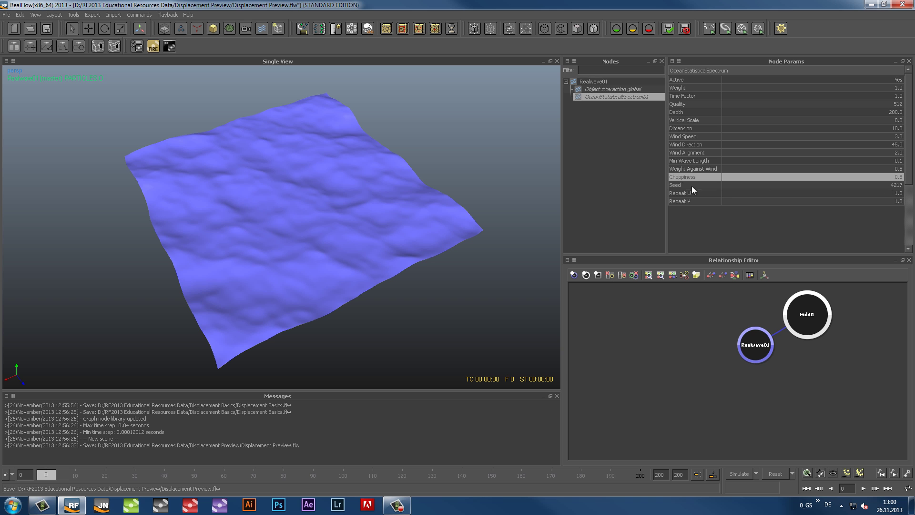
Set the spectrum wave's Seed to 6329 and reset the simulation to preview a different wave pattern
{"action": "left_click", "coordinate": [898, 186]}
{"action": "left_click", "coordinate": [819, 189]}
{"action": "type", "text": "6329"}
{"action": "key", "text": "Return"}
{"action": "left_click", "coordinate": [779, 472]}
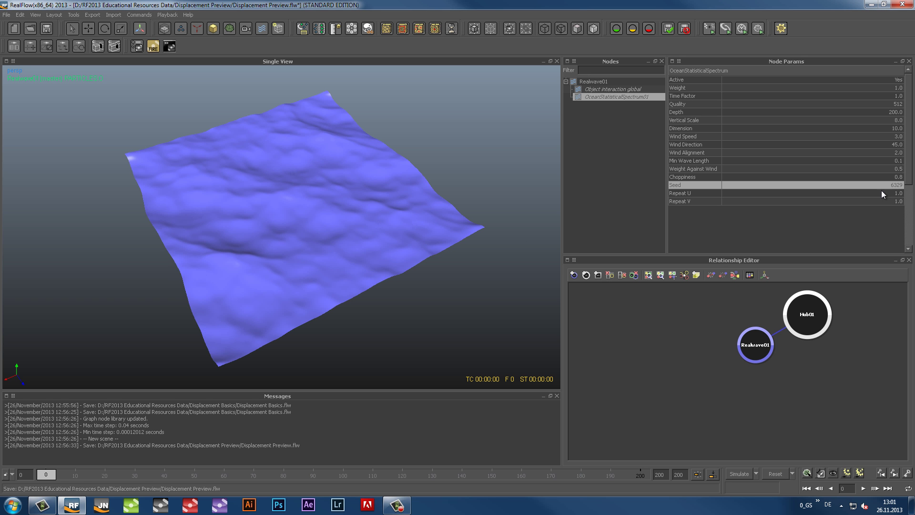
Set the spectrum wave's Seed to 2154 and reset the simulation to preview the new pattern
{"action": "left_click", "coordinate": [898, 177]}
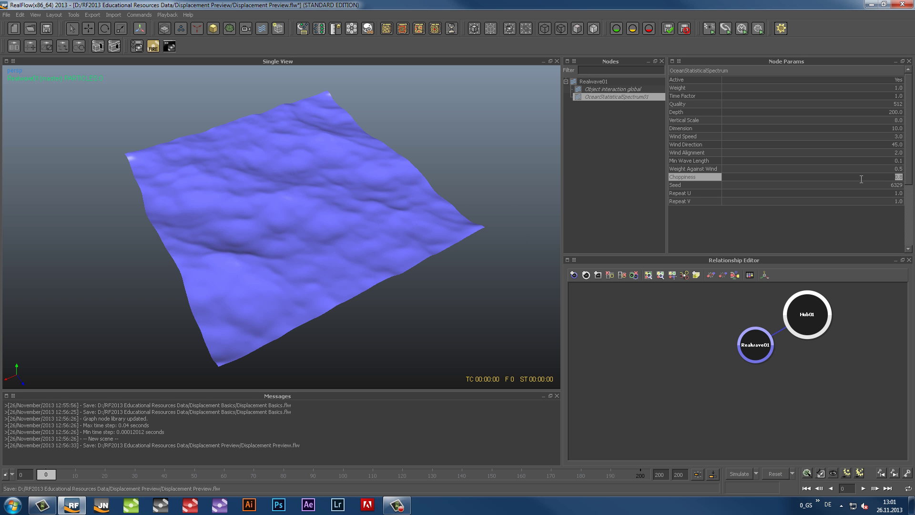
{"action": "left_click", "coordinate": [845, 187]}
{"action": "type", "text": "2154"}
{"action": "key", "text": "Return"}
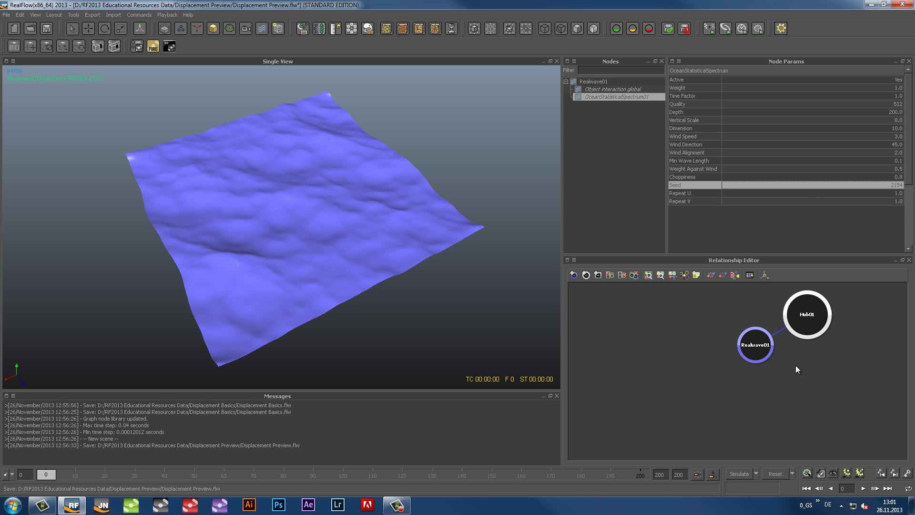
{"action": "left_click", "coordinate": [768, 470]}
{"action": "key", "text": "Return"}
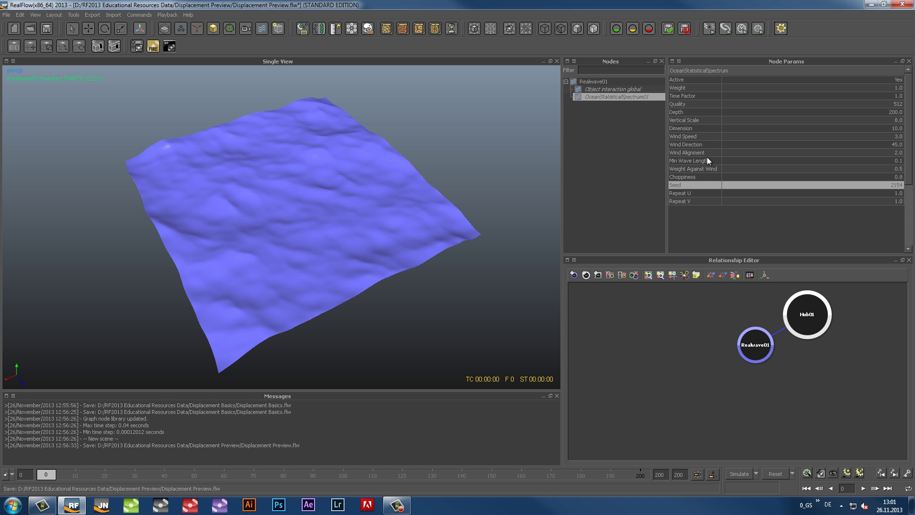
Set the spectrum wave's Min Wave Length to 0.01 and reset the simulation to preview the finer surface detail
{"action": "double_click", "coordinate": [890, 161]}
{"action": "key", "text": "BackSpace"}
{"action": "type", "text": "01"}
{"action": "key", "text": "Return"}
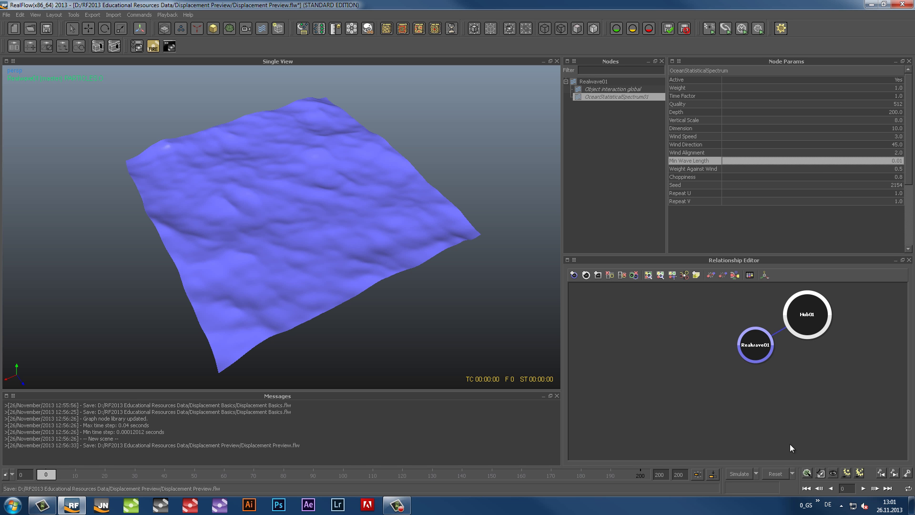
{"action": "left_click", "coordinate": [775, 473]}
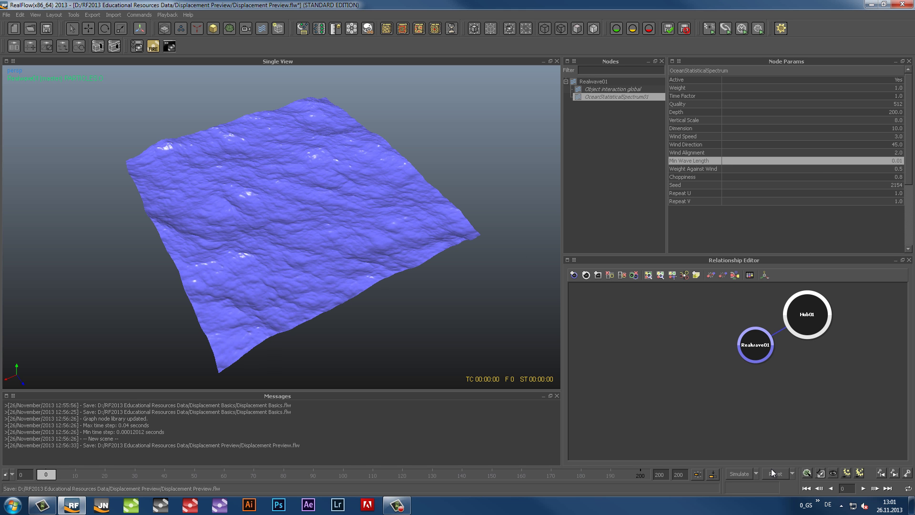
Set the spectrum wave's Vertical Scale to 12 and reset the simulation to preview the wave height
{"action": "double_click", "coordinate": [892, 120]}
{"action": "type", "text": "12"}
{"action": "key", "text": "Return"}
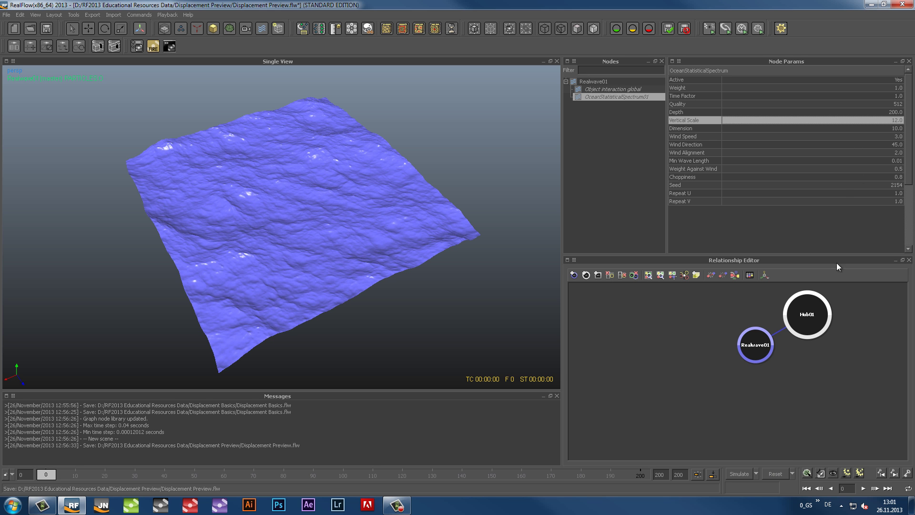
{"action": "left_click", "coordinate": [775, 473]}
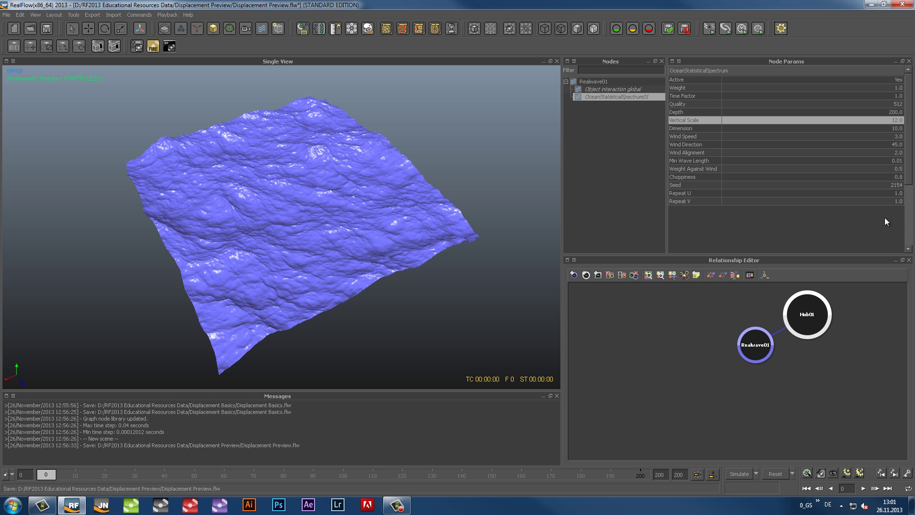
Disable the surface cache (.rwc) export for Realwave01 in Export Central
{"action": "key", "text": "F12"}
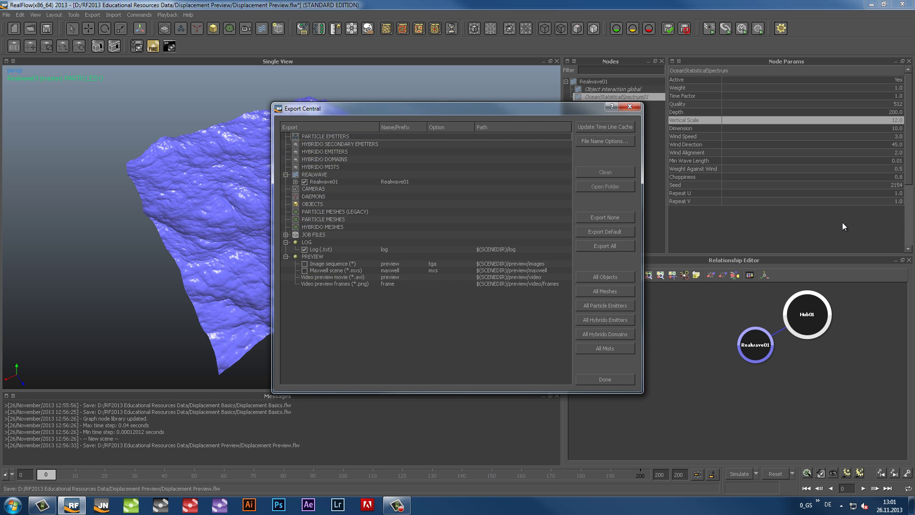
{"action": "left_click", "coordinate": [295, 182]}
{"action": "left_click", "coordinate": [315, 235]}
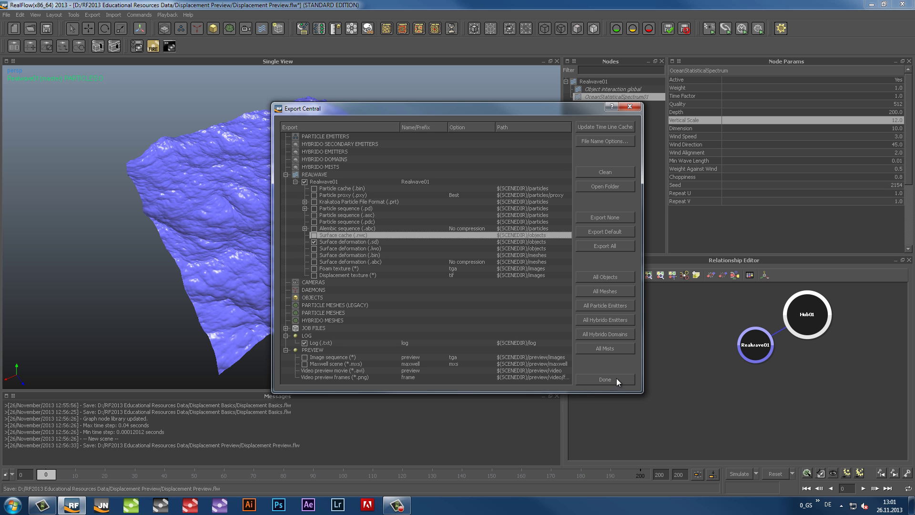
{"action": "left_click", "coordinate": [617, 379]}
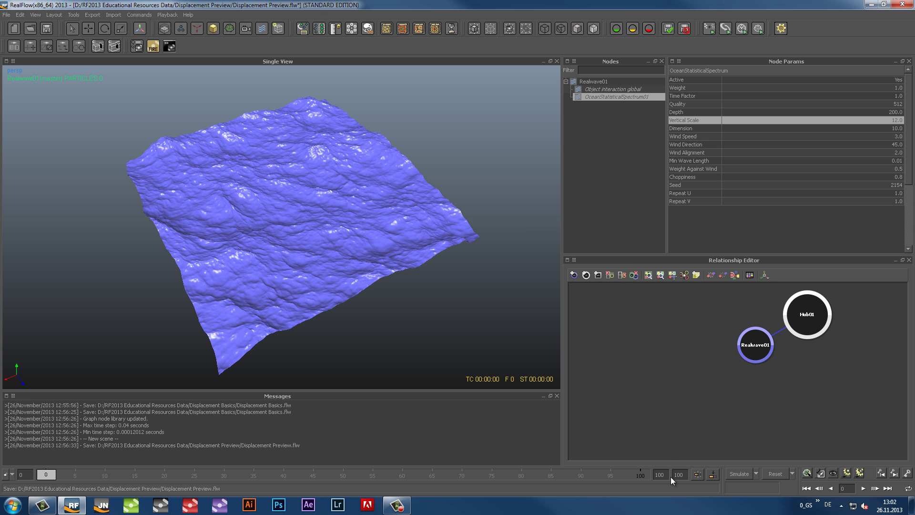
Simulate the RealWave surface over a 100-frame range, and review its preview playback in the Movie Player before closing it
{"action": "left_click", "coordinate": [744, 474]}
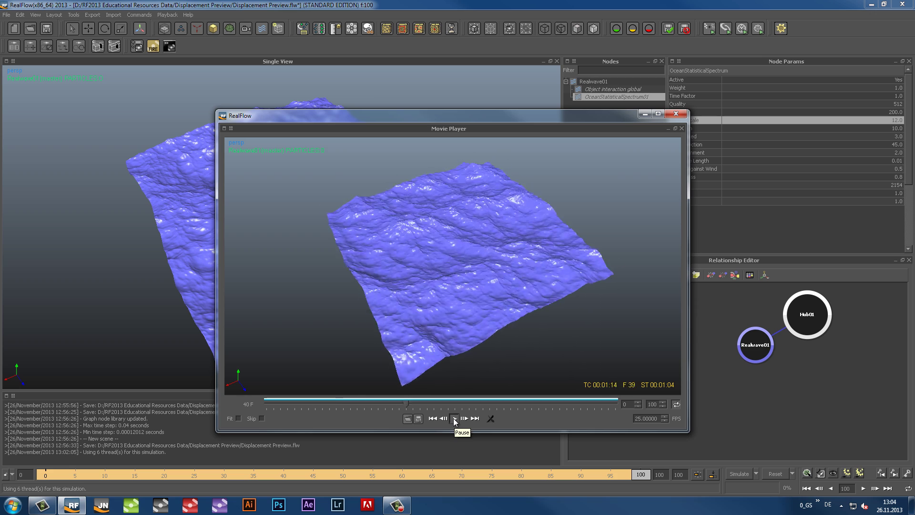
{"action": "left_click", "coordinate": [455, 420]}
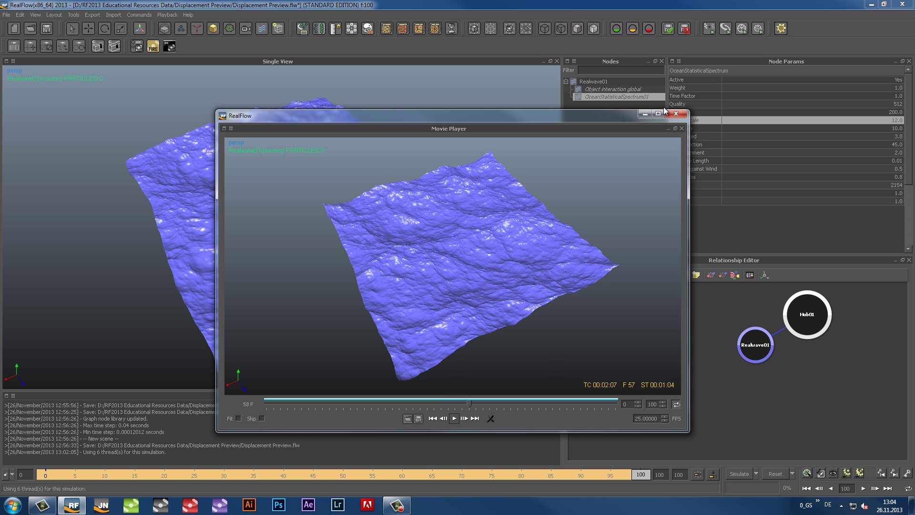
{"action": "left_click", "coordinate": [677, 115]}
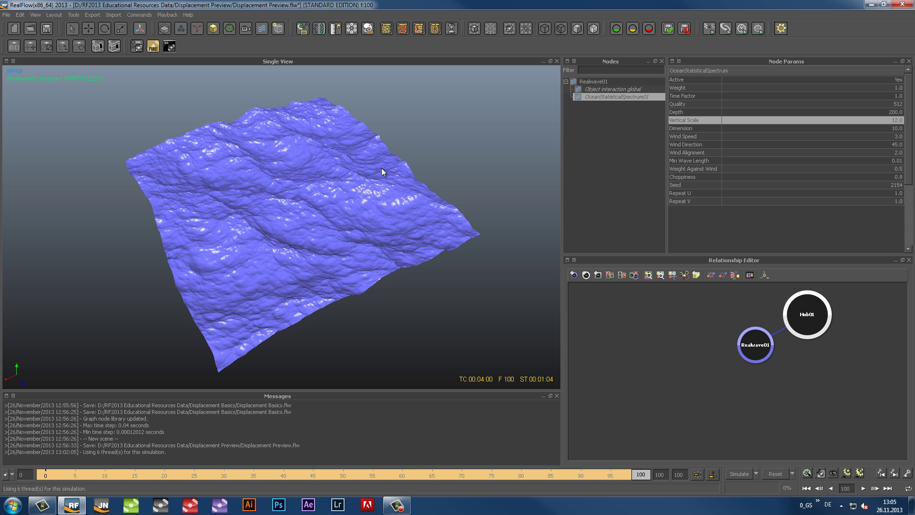
Save the Displacement Preview project and reopen the recent Displacement Basics workspace containing the Hybrido domain
{"action": "left_click", "coordinate": [46, 28]}
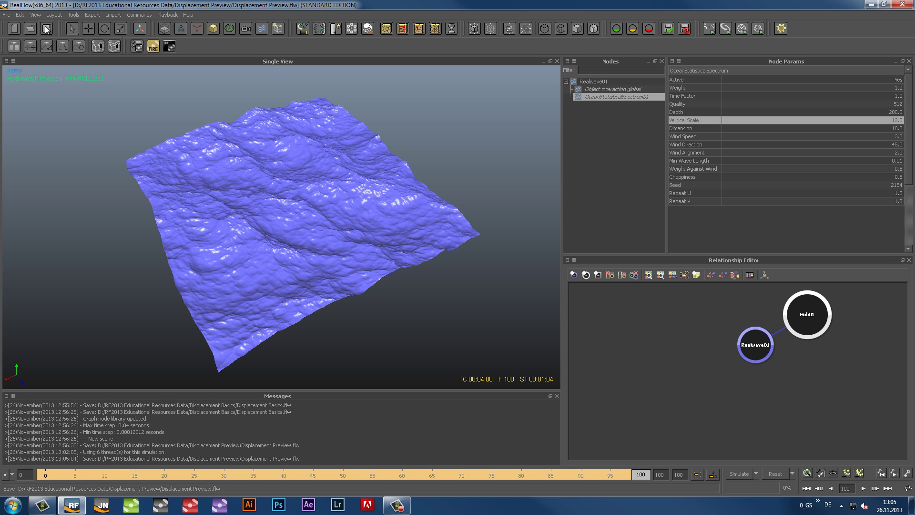
{"action": "left_click", "coordinate": [6, 15]}
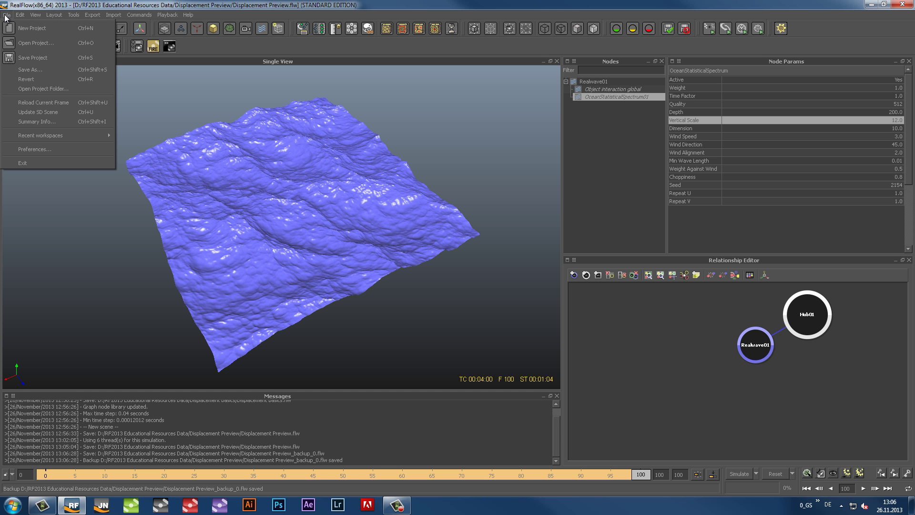
{"action": "mouse_move", "coordinate": [41, 135]}
{"action": "left_click", "coordinate": [198, 149]}
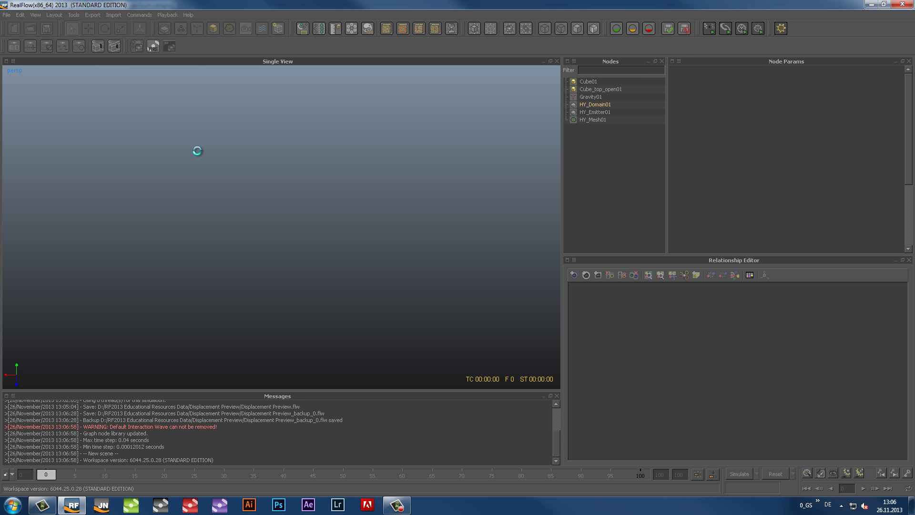
Turn off HY_Domain01's automatic depth in its ocean statistical spectrum and set the depth to 200
{"action": "left_click", "coordinate": [602, 104]}
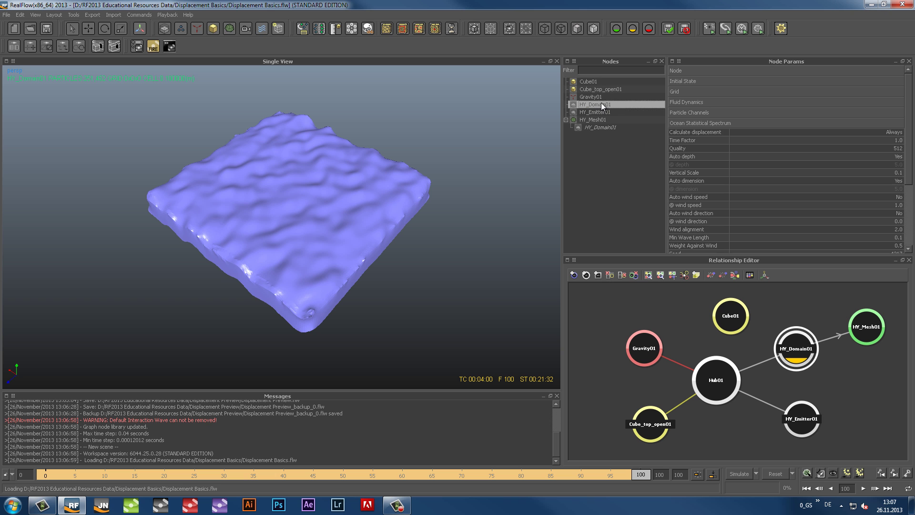
{"action": "left_click_drag", "start_coordinate": [913, 152], "coordinate": [911, 182]}
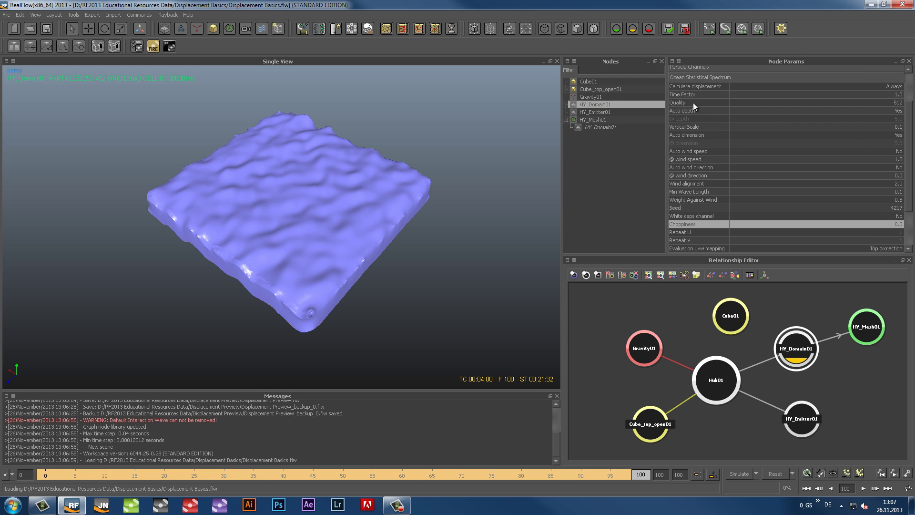
{"action": "left_click", "coordinate": [900, 111]}
{"action": "left_click", "coordinate": [899, 117]}
{"action": "double_click", "coordinate": [898, 118]}
{"action": "type", "text": "200"}
{"action": "key", "text": "Return"}
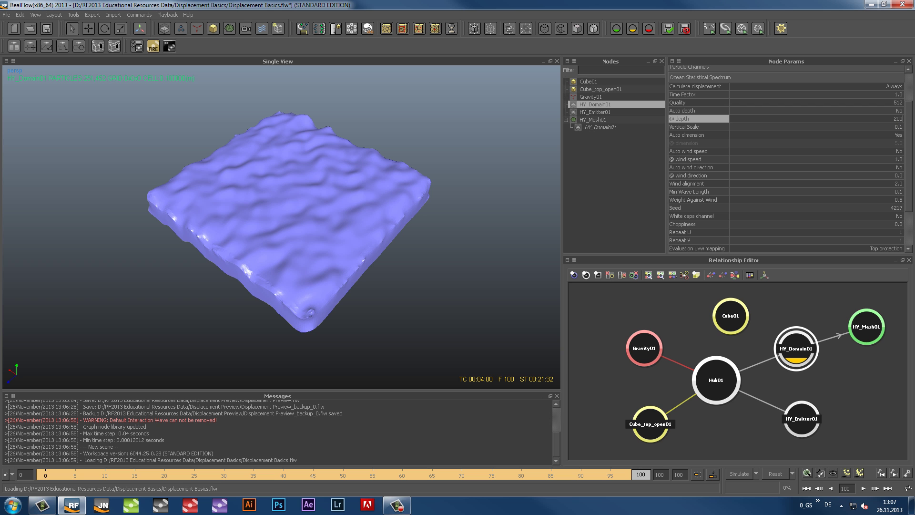
Set the domain spectrum's Vertical Scale to 0.12, disable Auto dimension and set the dimension to 10
{"action": "left_click", "coordinate": [901, 127]}
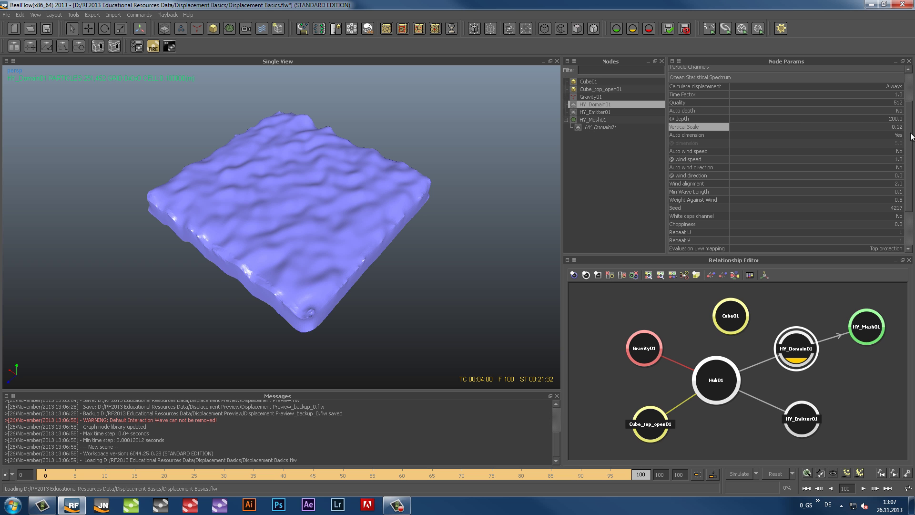
{"action": "left_click", "coordinate": [901, 136]}
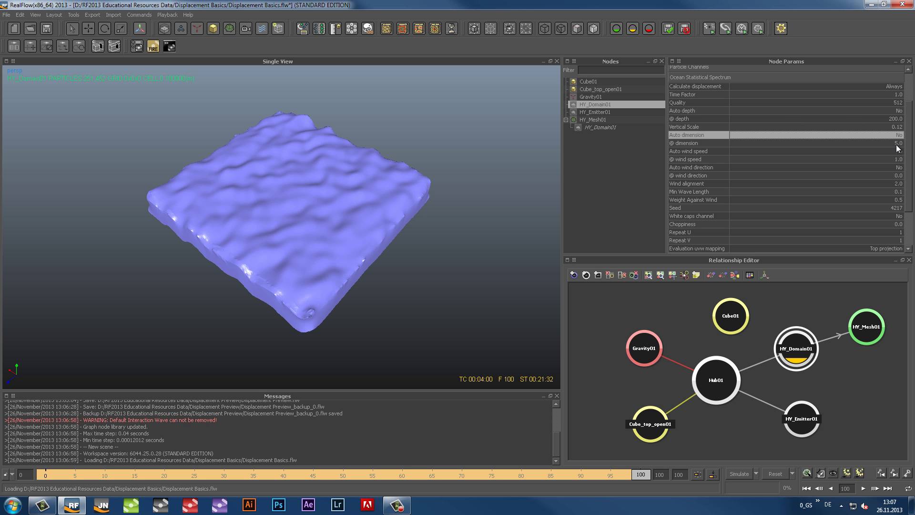
{"action": "left_click", "coordinate": [882, 143]}
{"action": "type", "text": "10"}
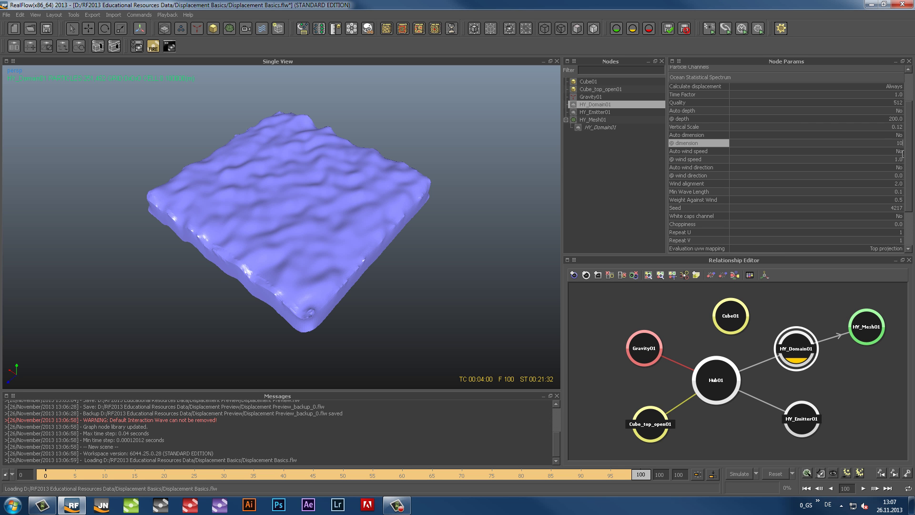
Set the domain spectrum's wind speed to 3 and wind direction to 45
{"action": "left_click", "coordinate": [899, 159]}
{"action": "type", "text": "3"}
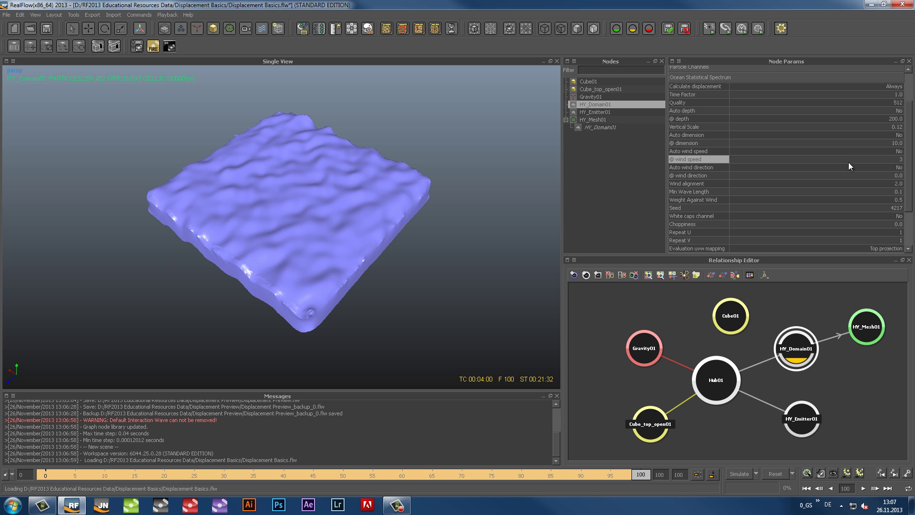
{"action": "left_click", "coordinate": [901, 175]}
{"action": "type", "text": "45"}
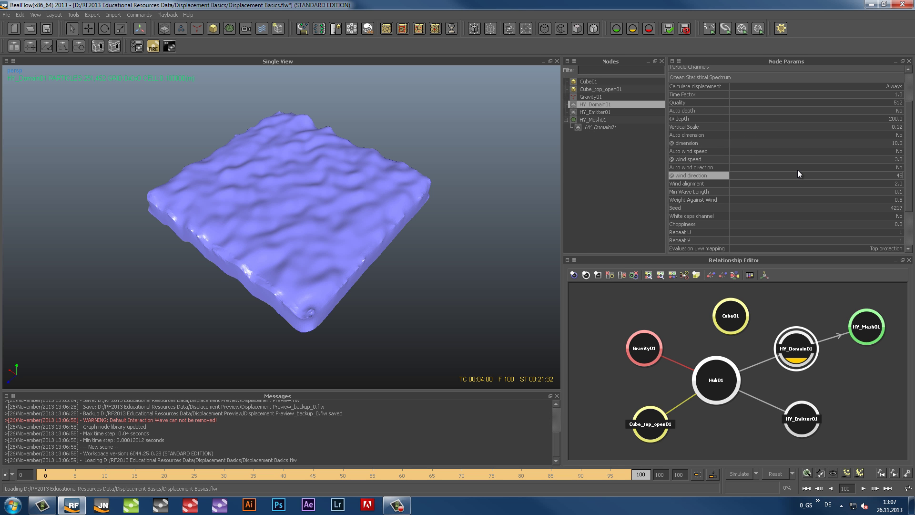
Set the domain spectrum's Min Wave Length to 0.01, Seed to 2154 and Choppiness to 0.8
{"action": "left_click", "coordinate": [899, 192]}
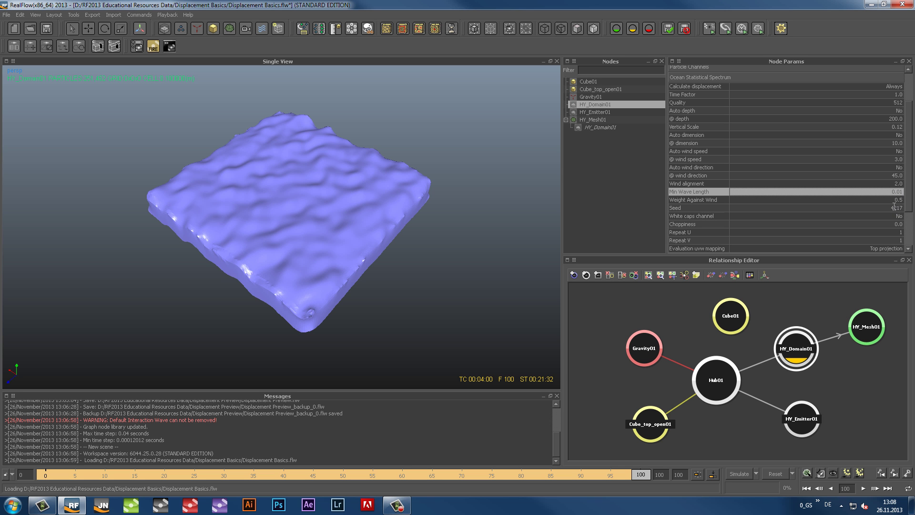
{"action": "left_click", "coordinate": [894, 207]}
{"action": "type", "text": "2154"}
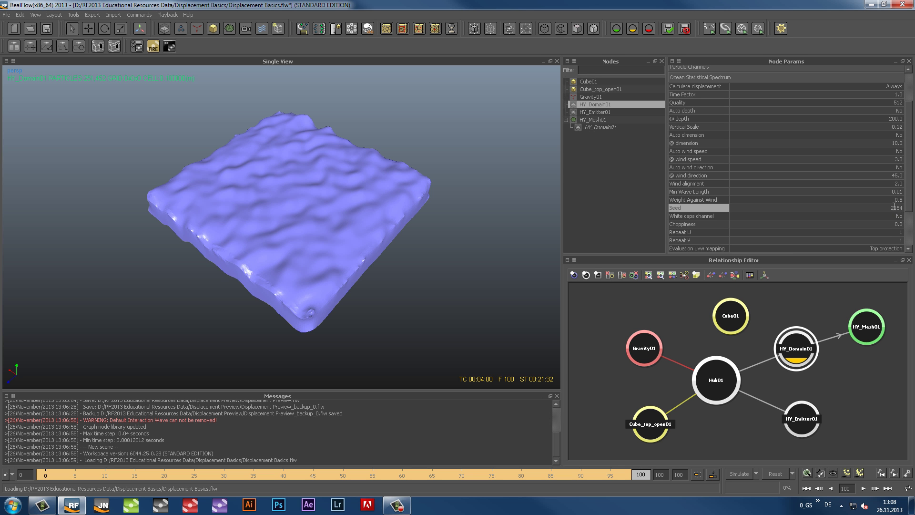
{"action": "left_click", "coordinate": [872, 221]}
{"action": "type", "text": "0."}
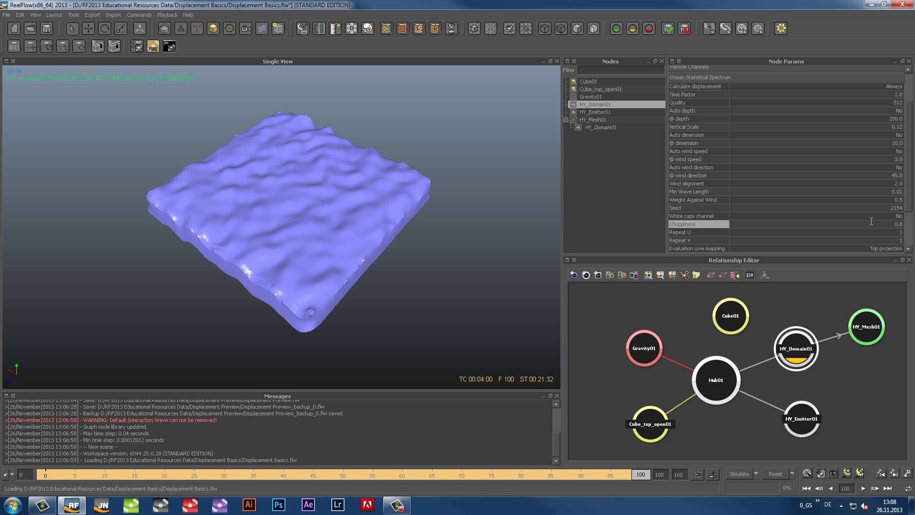
{"action": "key", "text": "Return"}
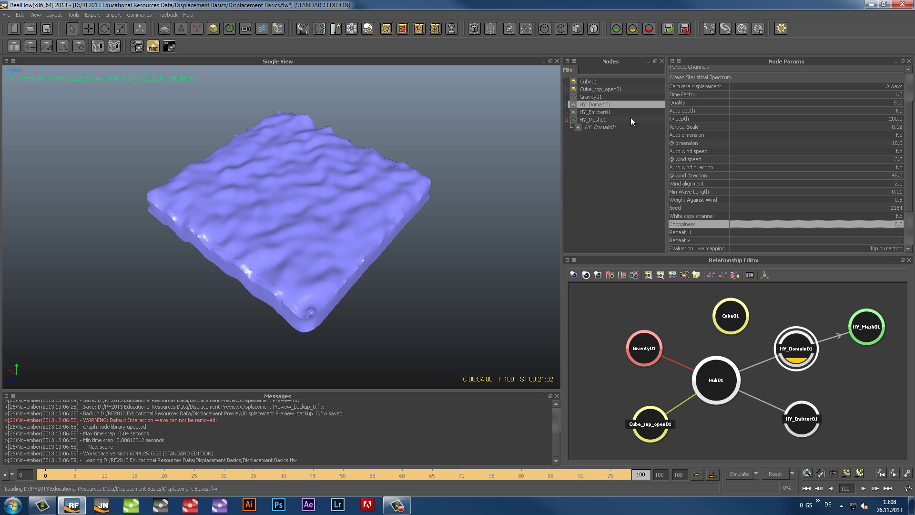
Rebuild HY_Mesh01 with the new displacement settings and inspect the resulting surface from several angles
{"action": "left_click", "coordinate": [590, 119]}
{"action": "right_click", "coordinate": [591, 119]}
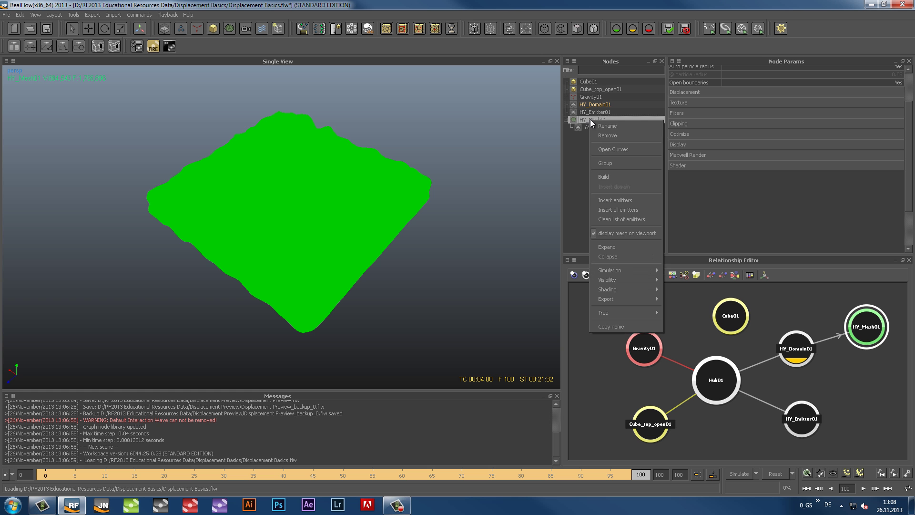
{"action": "left_click", "coordinate": [604, 177]}
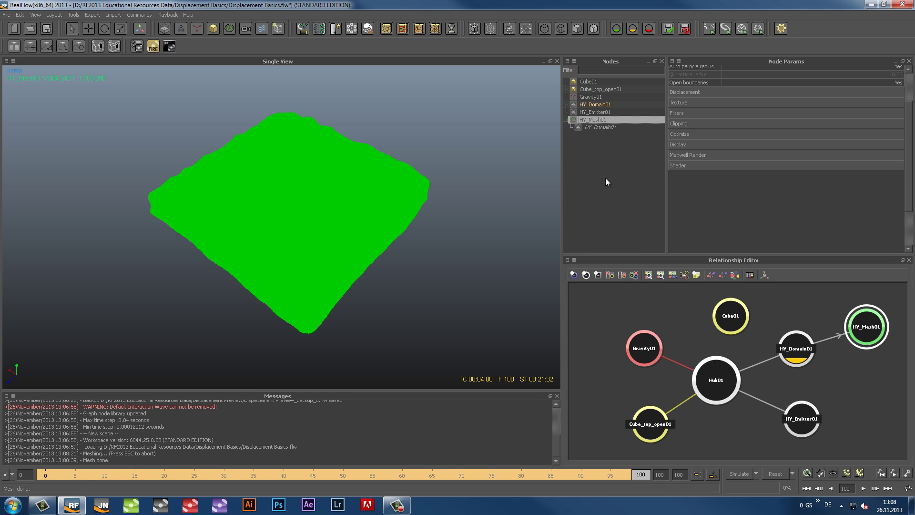
{"action": "left_click_drag", "start_coordinate": [190, 276], "coordinate": [293, 257], "text": "alt"}
{"action": "scroll", "coordinate": [292, 258], "scroll_direction": "up", "scroll_amount": 3}
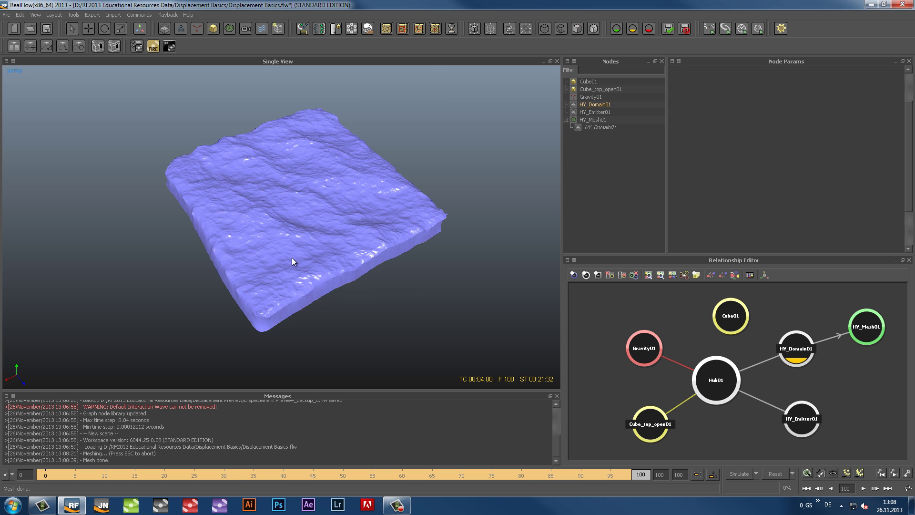
{"action": "scroll", "coordinate": [297, 276], "scroll_direction": "down", "scroll_amount": 3}
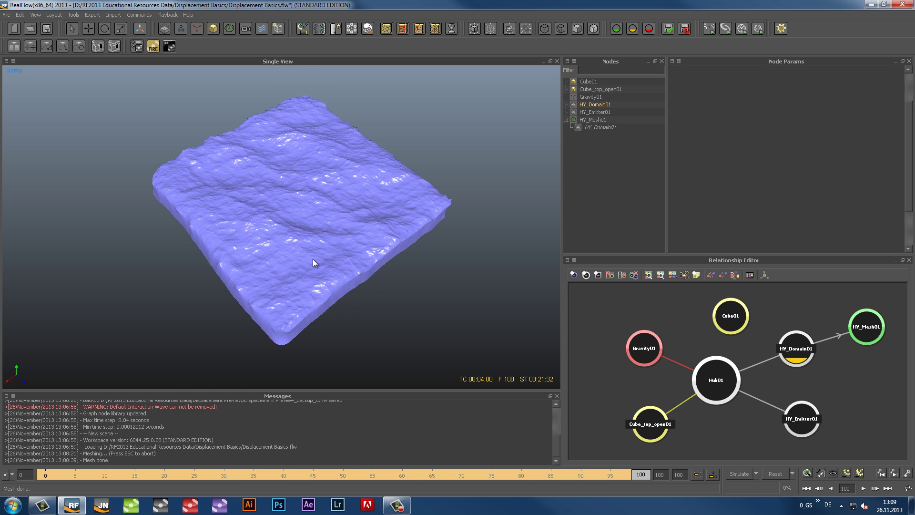
Check HY_Domain01's Calculate displacement setting and HY_Mesh01's Build setting
{"action": "left_click", "coordinate": [603, 104]}
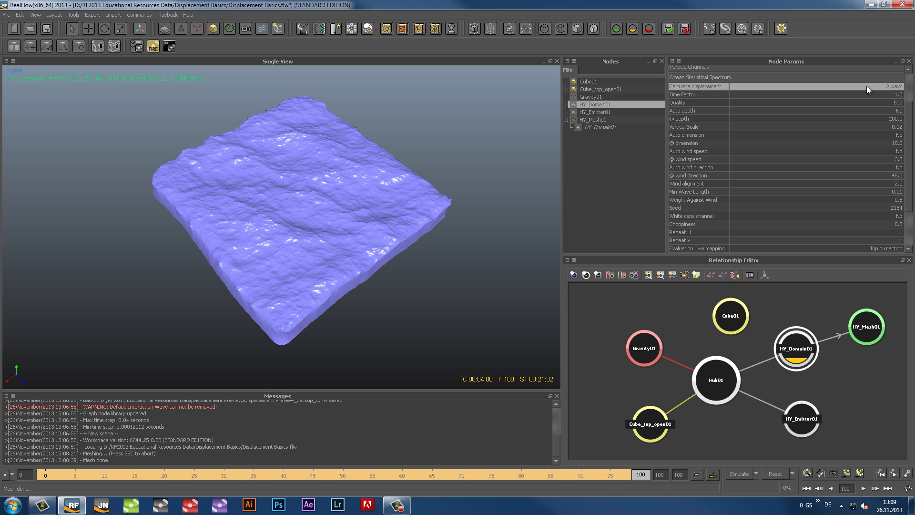
{"action": "left_click", "coordinate": [594, 119]}
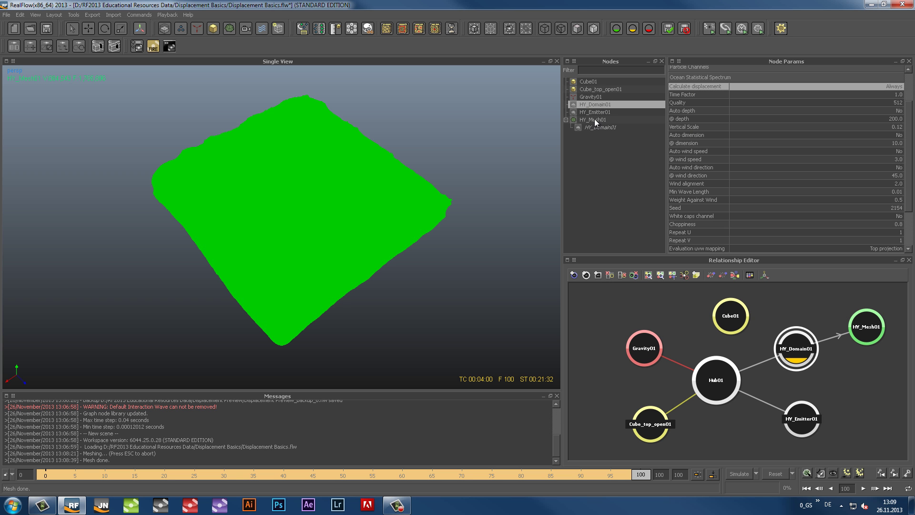
{"action": "scroll", "coordinate": [874, 156], "scroll_direction": "up", "scroll_amount": 2}
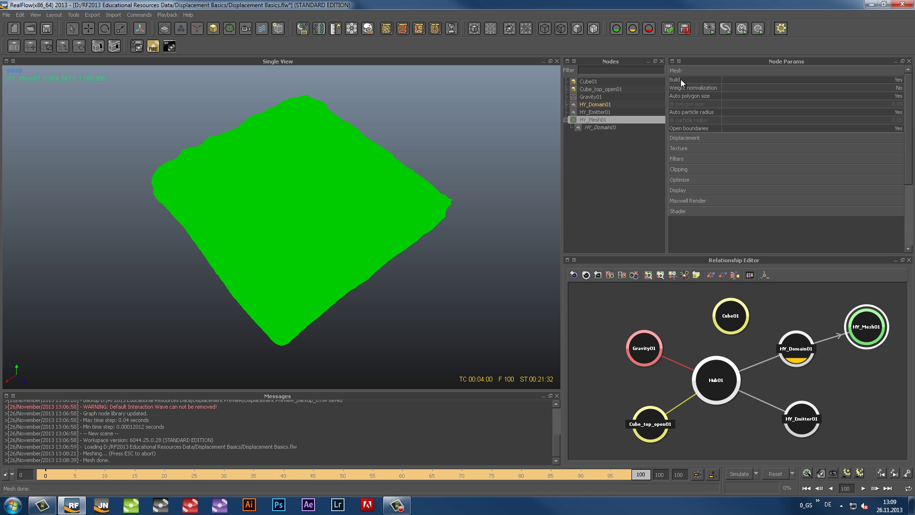
Reset the Hybrido scene and simulate it with displacement and meshing
{"action": "left_click", "coordinate": [781, 473]}
{"action": "left_click", "coordinate": [435, 254]}
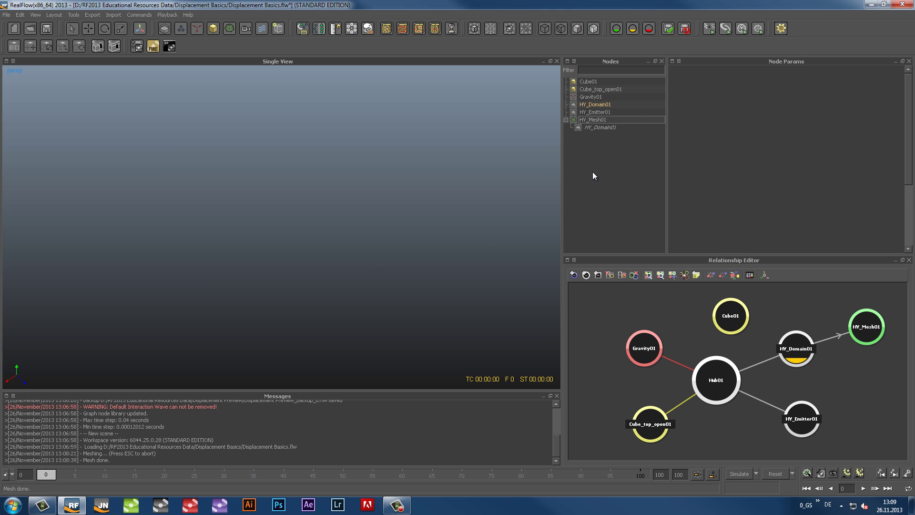
{"action": "left_click", "coordinate": [740, 474]}
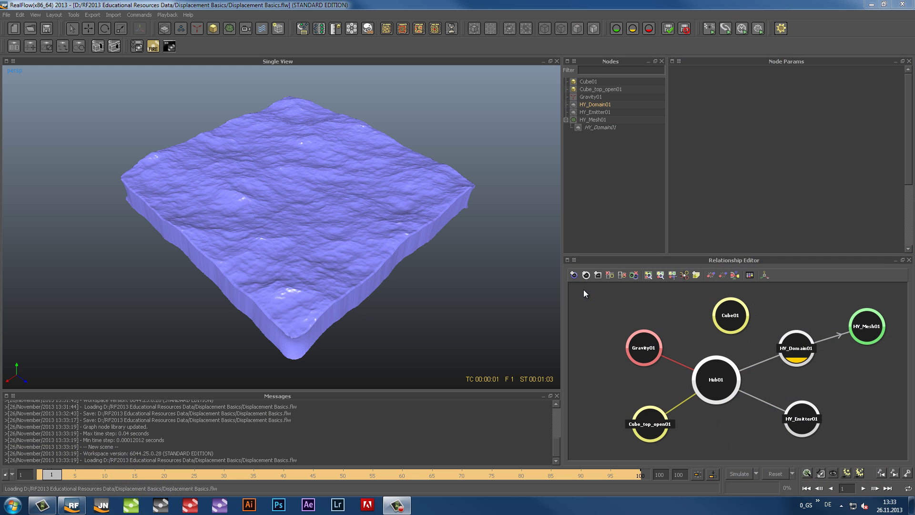
Hide all nodes from Cube01 to HY_Emitter01, leaving HY_Mesh01 displayed
{"action": "left_click", "coordinate": [606, 111]}
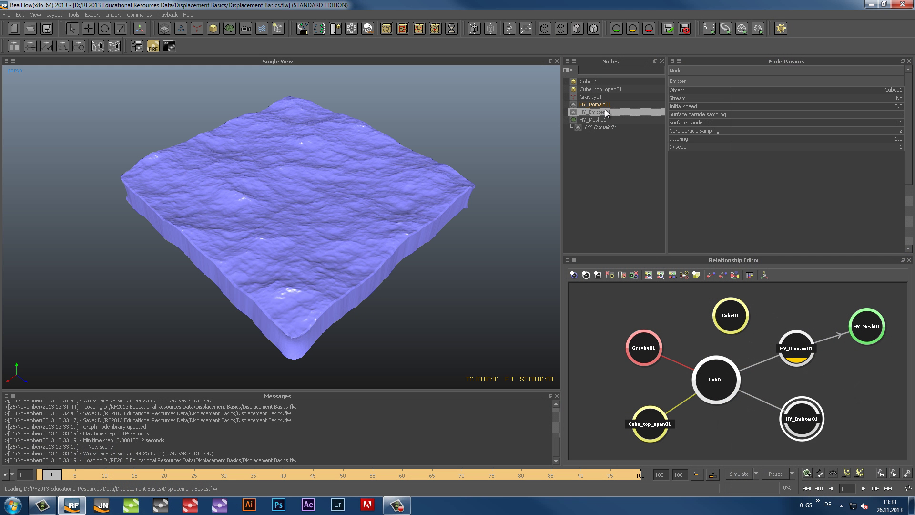
{"action": "left_click", "coordinate": [597, 80], "text": "shift"}
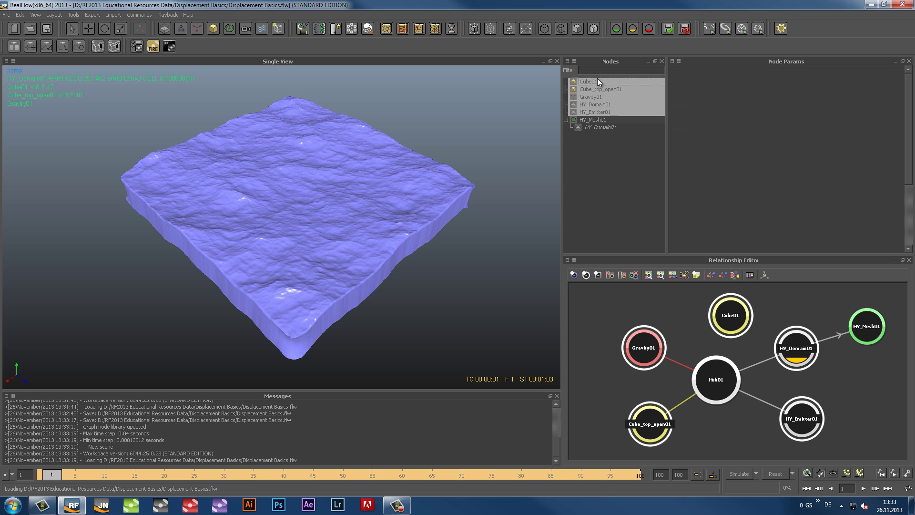
{"action": "left_click", "coordinate": [524, 28]}
Assign the water_ocean Maxwell Render material to HY_Mesh01 and deselect the mesh
{"action": "left_click", "coordinate": [596, 119]}
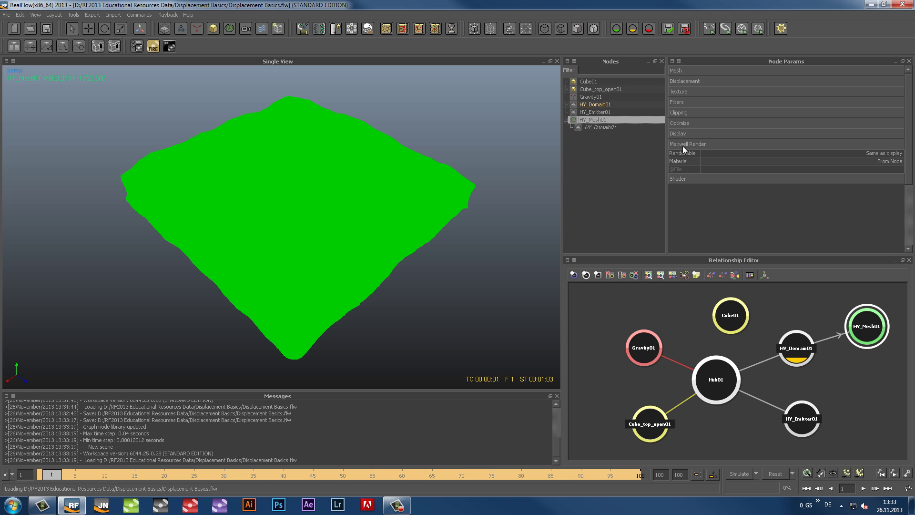
{"action": "left_click", "coordinate": [900, 162]}
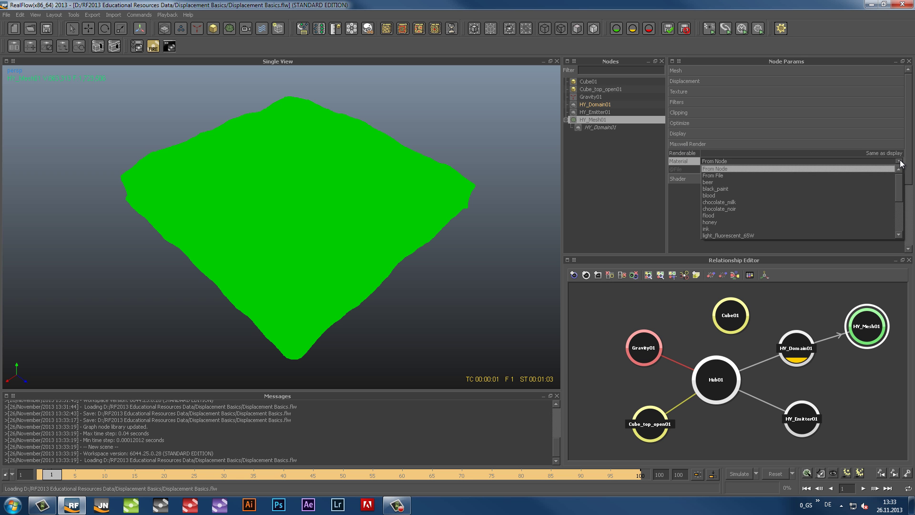
{"action": "scroll", "coordinate": [898, 199], "scroll_direction": "down", "scroll_amount": 4}
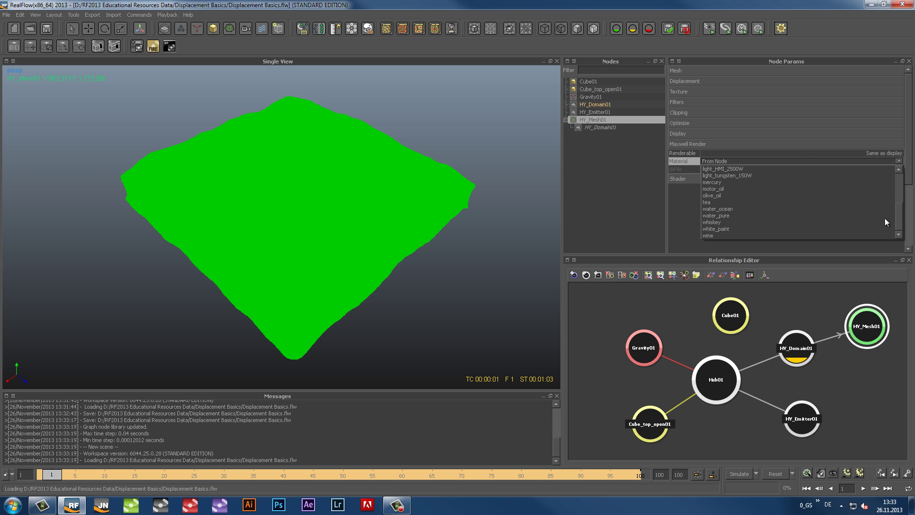
{"action": "left_click", "coordinate": [822, 208]}
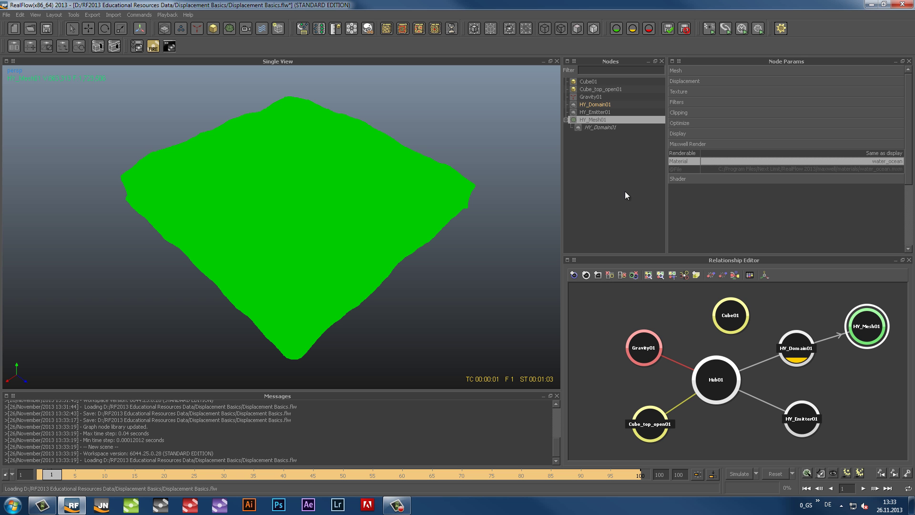
{"action": "left_click", "coordinate": [616, 192]}
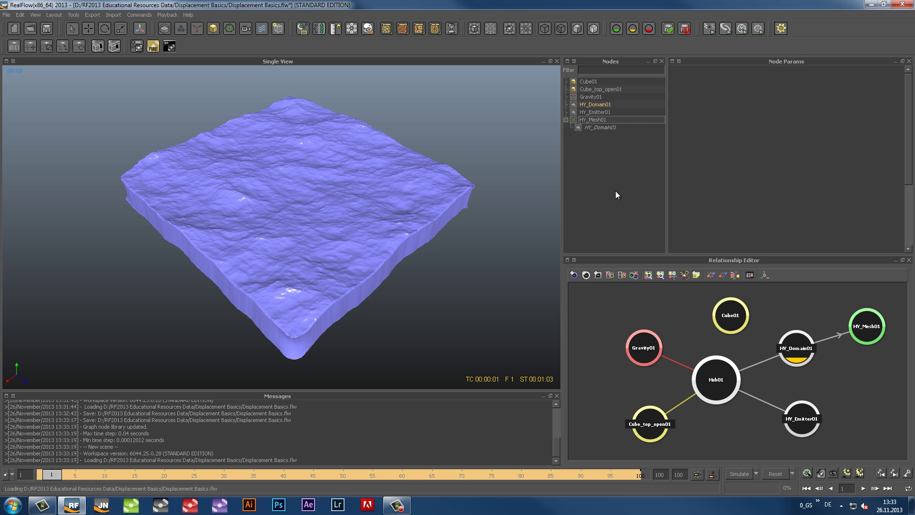
Preview the ocean mesh in a Maxwell interactive render from a low, close camera angle, and close the preview
{"action": "left_click", "coordinate": [151, 47]}
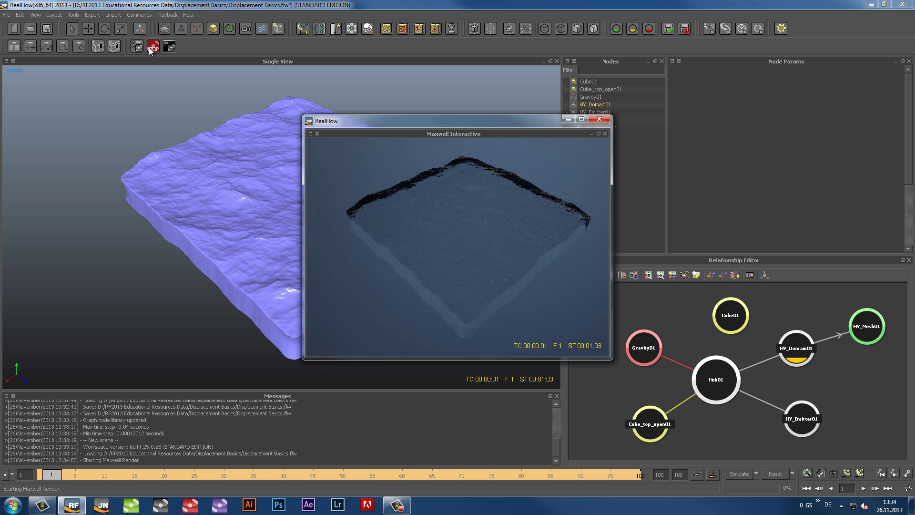
{"action": "left_click_drag", "start_coordinate": [202, 228], "coordinate": [229, 256], "text": "alt"}
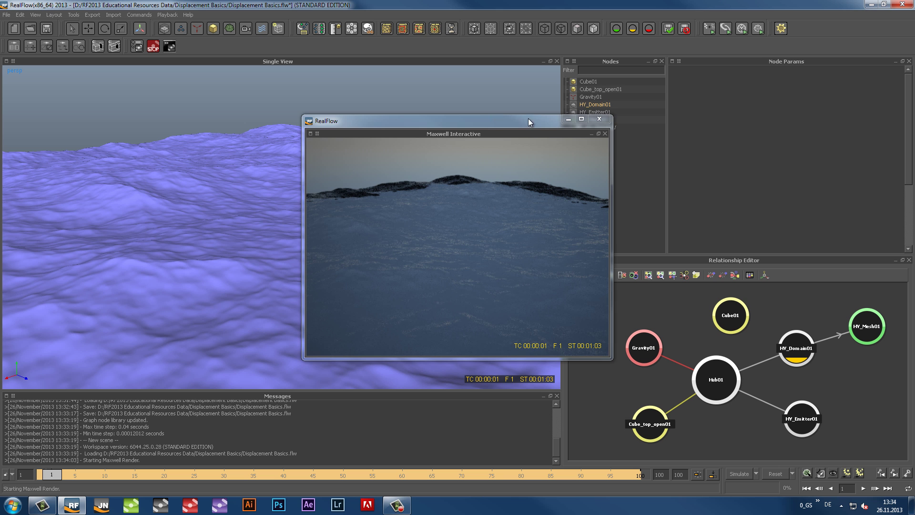
{"action": "left_click", "coordinate": [599, 119]}
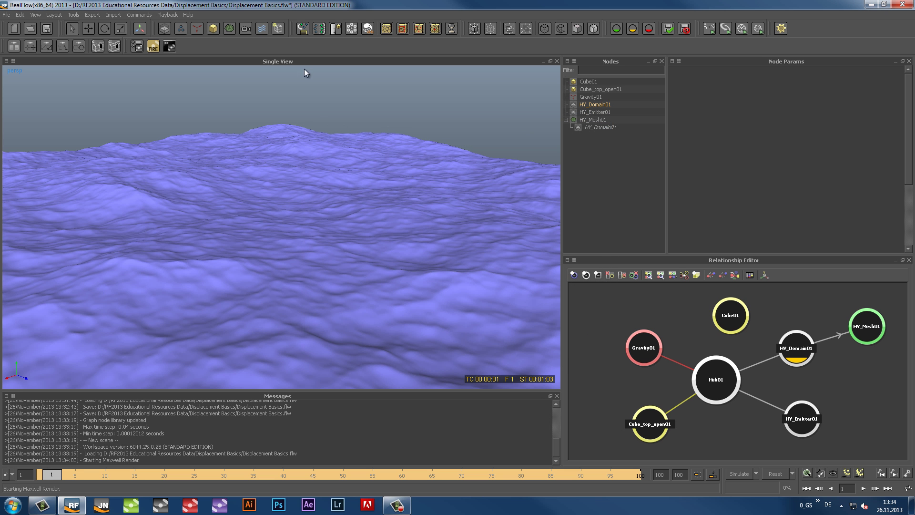
Add a plane and, in the front view, raise it along Y to about 0.54 near the mesh's underside
{"action": "left_click", "coordinate": [217, 29]}
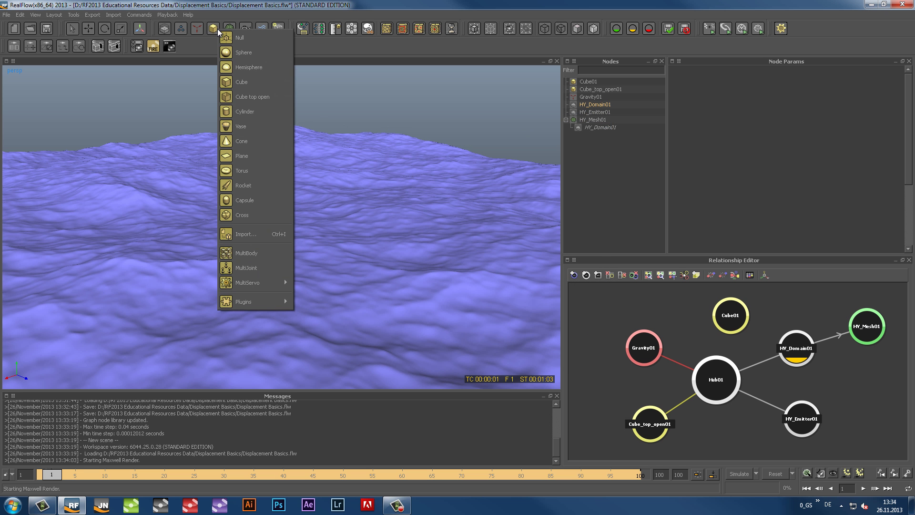
{"action": "left_click", "coordinate": [237, 157]}
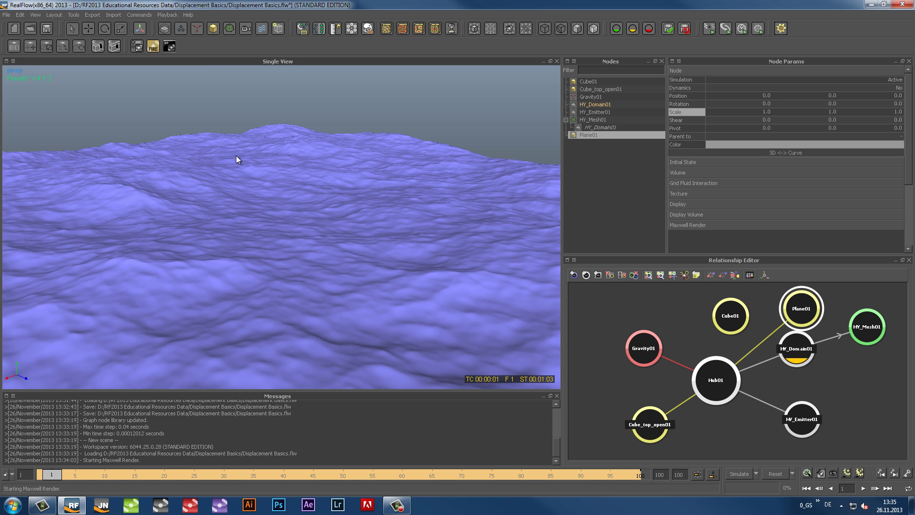
{"action": "key", "text": "1"}
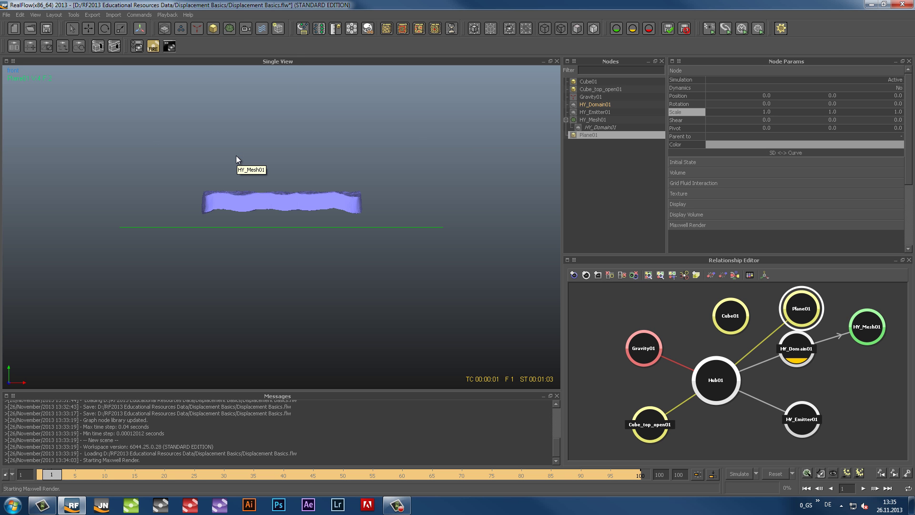
{"action": "left_click", "coordinate": [88, 29]}
{"action": "left_click_drag", "start_coordinate": [281, 177], "coordinate": [268, 161]}
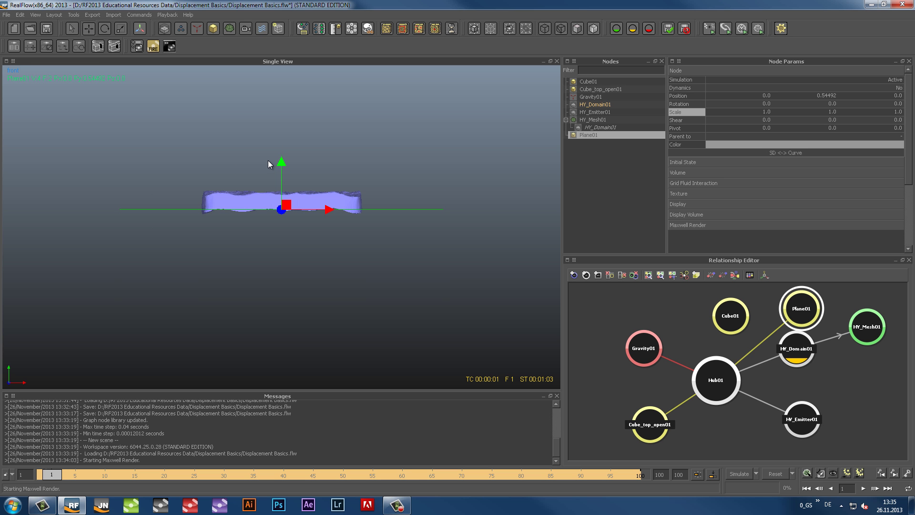
In the top view, scale Plane01 to 0.5 along X and Z so it matches the ocean mesh's footprint
{"action": "key", "text": "1"}
{"action": "double_click", "coordinate": [719, 110]}
{"action": "type", "text": ".5"}
{"action": "key", "text": "Return"}
{"action": "key", "text": "Tab"}
{"action": "key", "text": "Tab"}
{"action": "type", "text": ".5"}
{"action": "key", "text": "Return"}
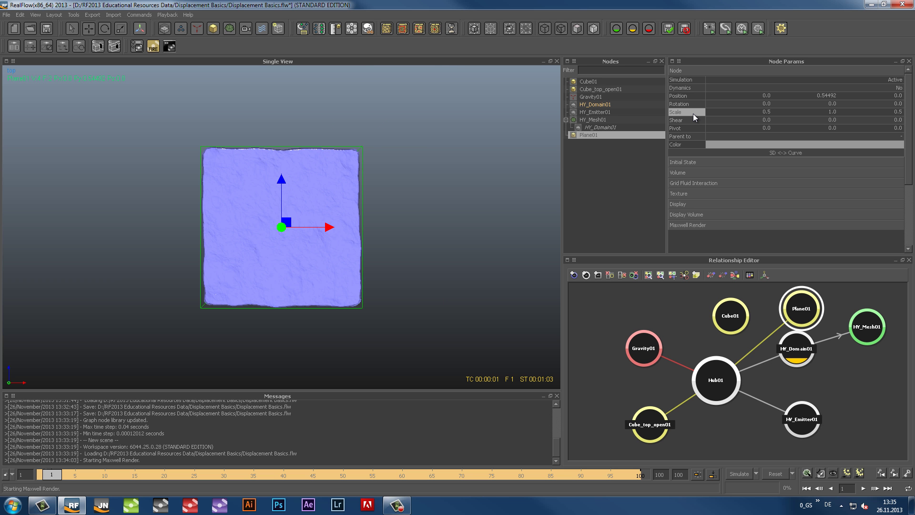
Return to the perspective view, deselect the plane, and start a Maxwell interactive render of the ocean surface
{"action": "key", "text": "4"}
{"action": "left_click", "coordinate": [616, 165]}
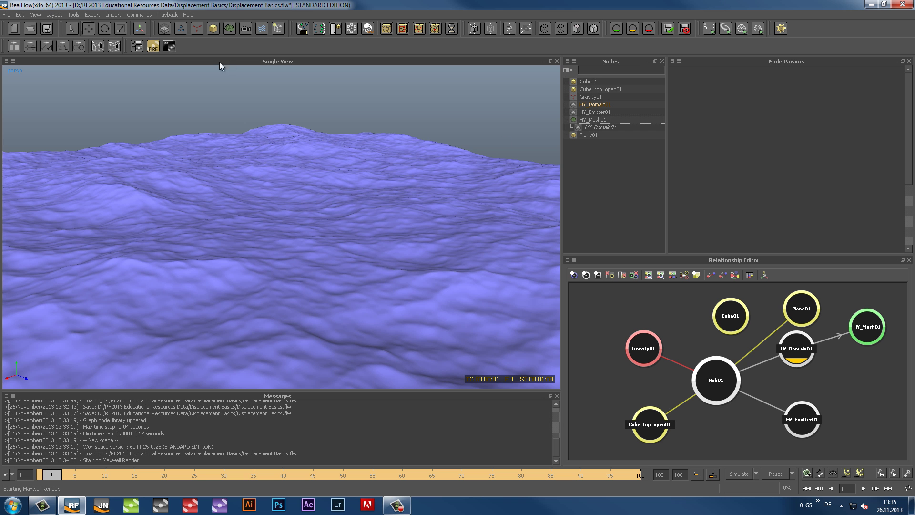
{"action": "left_click", "coordinate": [152, 47]}
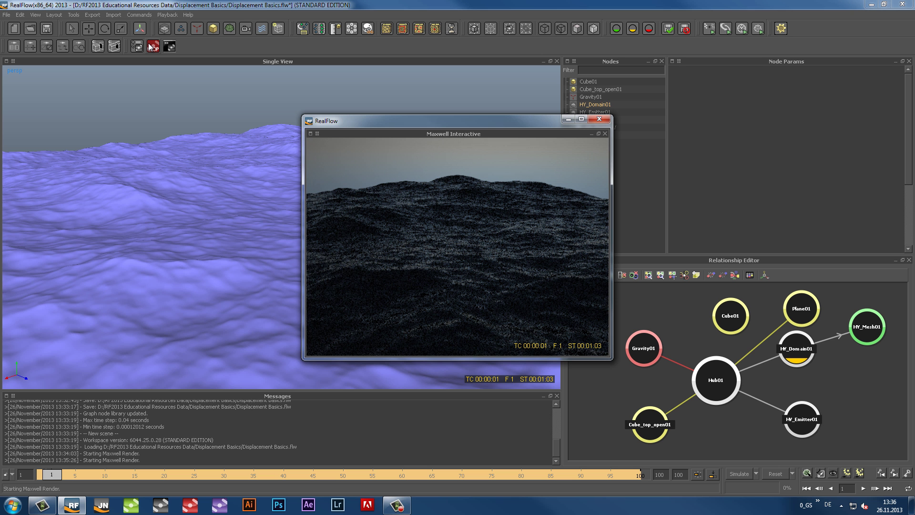
{"action": "left_click_drag", "start_coordinate": [334, 120], "coordinate": [148, 90]}
Adjust the Maxwell physical sky light to hour 16:12 and then 14:56, applying each change
{"action": "left_click", "coordinate": [137, 45]}
{"action": "left_click_drag", "start_coordinate": [351, 113], "coordinate": [513, 96]}
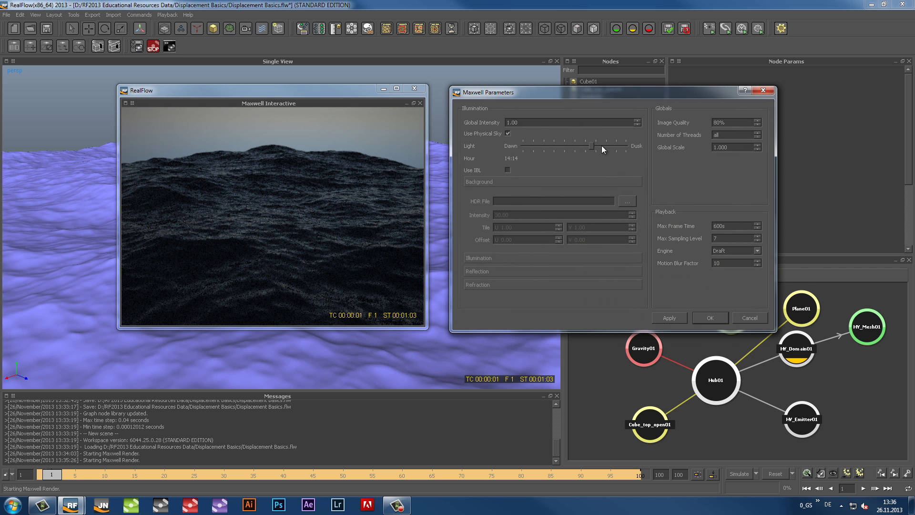
{"action": "left_click", "coordinate": [678, 317]}
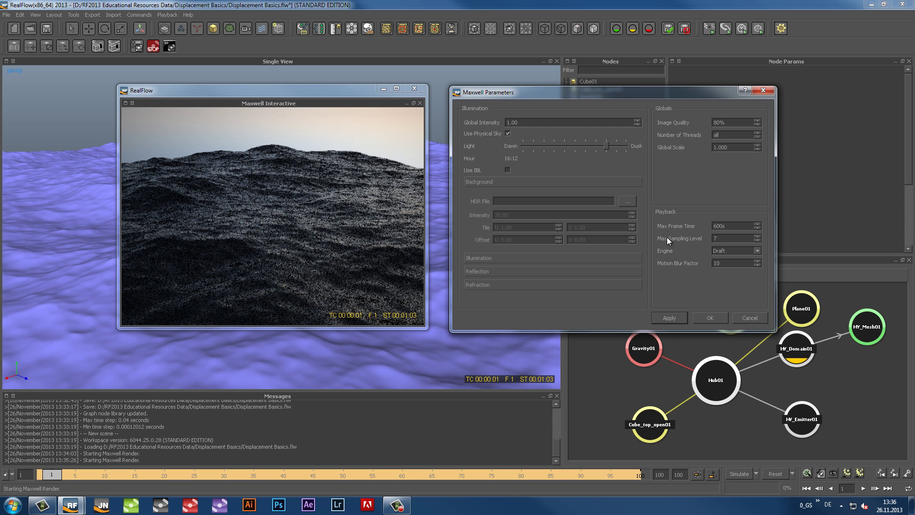
{"action": "left_click_drag", "start_coordinate": [606, 147], "coordinate": [596, 149]}
{"action": "left_click", "coordinate": [670, 318]}
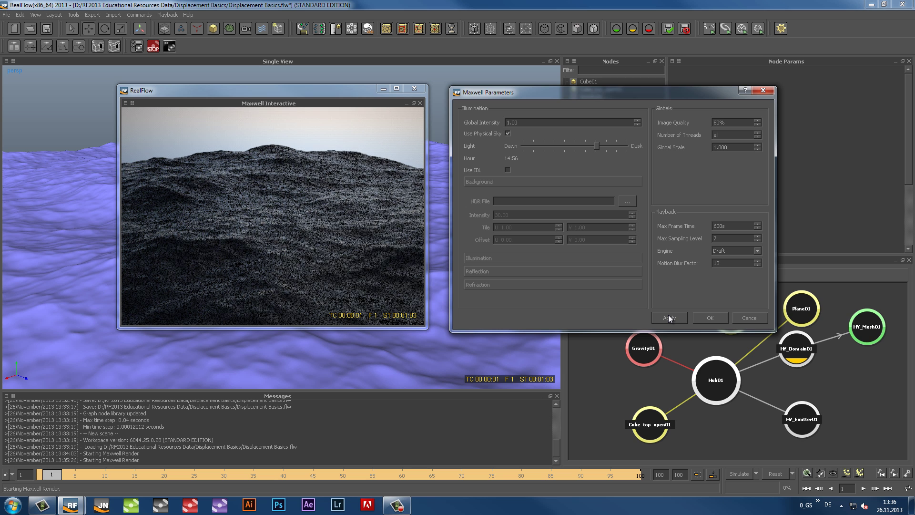
Set the Maxwell playback max sampling level to 10, change the engine from Draft, and accept the parameters
{"action": "double_click", "coordinate": [717, 238]}
{"action": "type", "text": "10"}
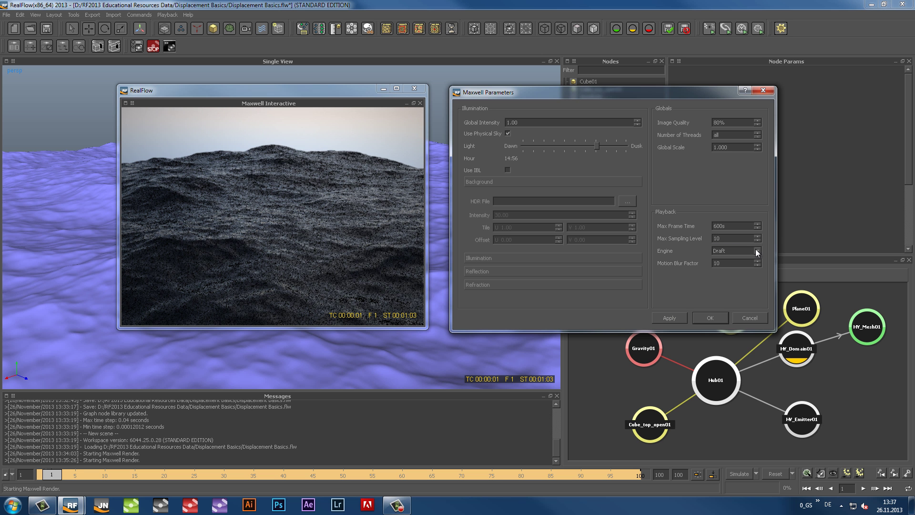
{"action": "left_click", "coordinate": [757, 251]}
{"action": "left_click", "coordinate": [742, 265]}
{"action": "left_click", "coordinate": [716, 317]}
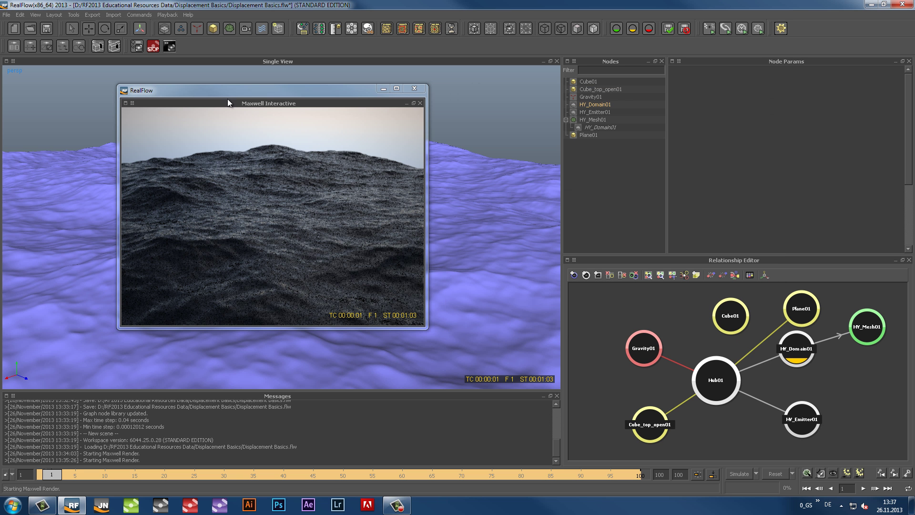
Stop the Maxwell interactive render, close its preview window, and save the project
{"action": "left_click", "coordinate": [149, 48]}
{"action": "left_click", "coordinate": [415, 88]}
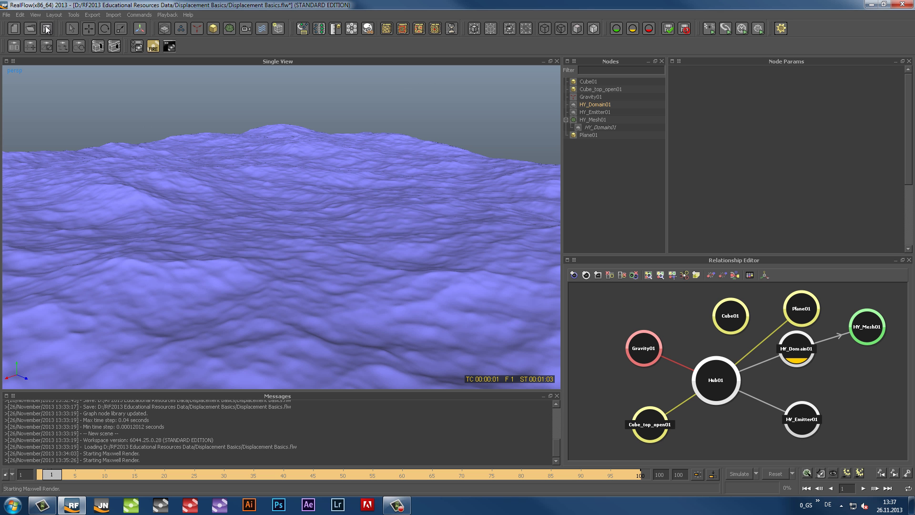
{"action": "left_click", "coordinate": [47, 29]}
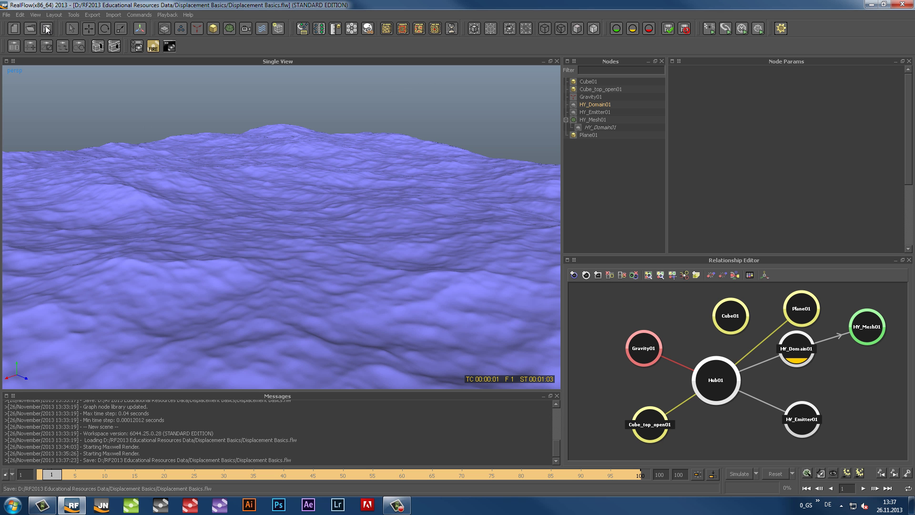
Add a scene camera, look through it in the viewport with a slightly adjusted framing, and turn off the camera safe frame
{"action": "left_click", "coordinate": [246, 28]}
{"action": "left_click_drag", "start_coordinate": [571, 142], "coordinate": [482, 190]}
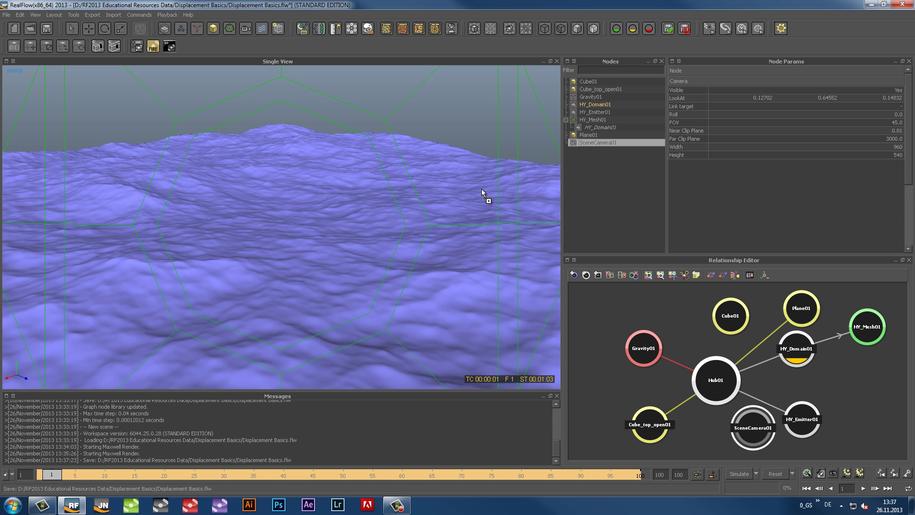
{"action": "left_click_drag", "start_coordinate": [460, 148], "coordinate": [460, 148]}
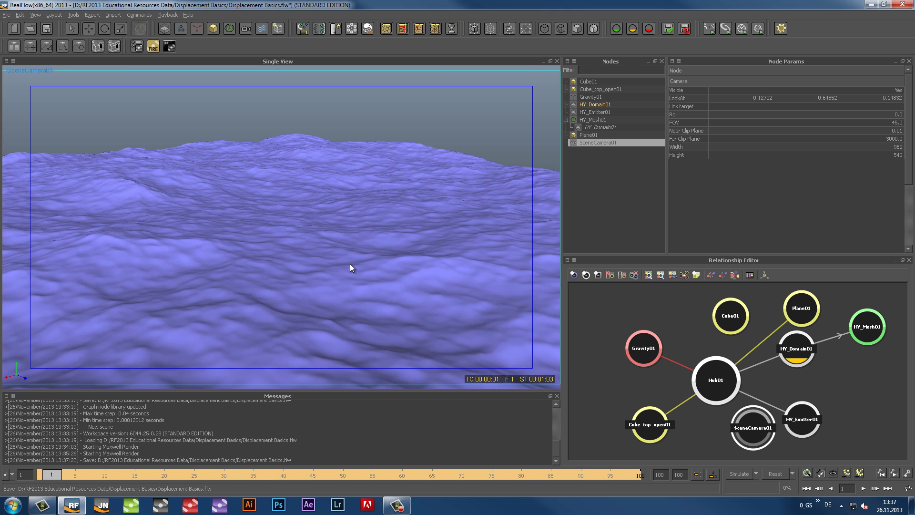
{"action": "left_click", "coordinate": [32, 14]}
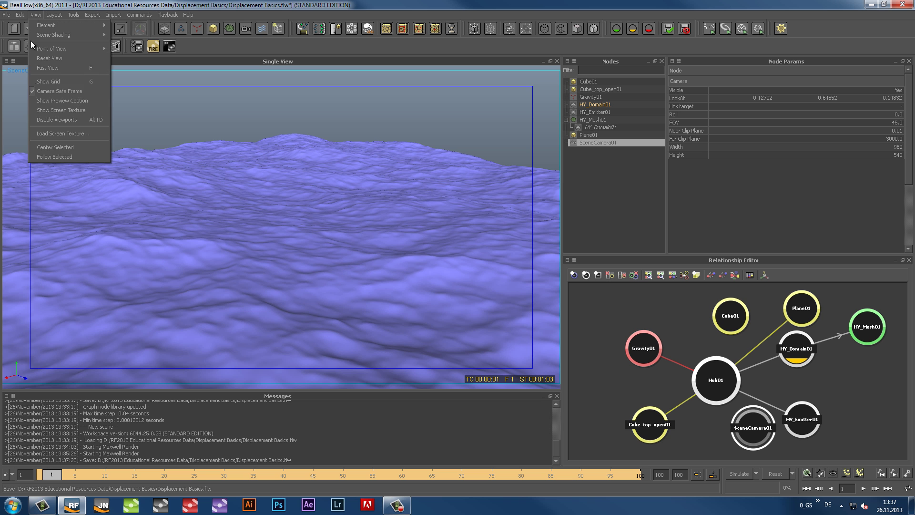
{"action": "left_click", "coordinate": [72, 90]}
Create a Maxwell preview of the ocean animation and play it in the movie player
{"action": "left_click", "coordinate": [174, 14]}
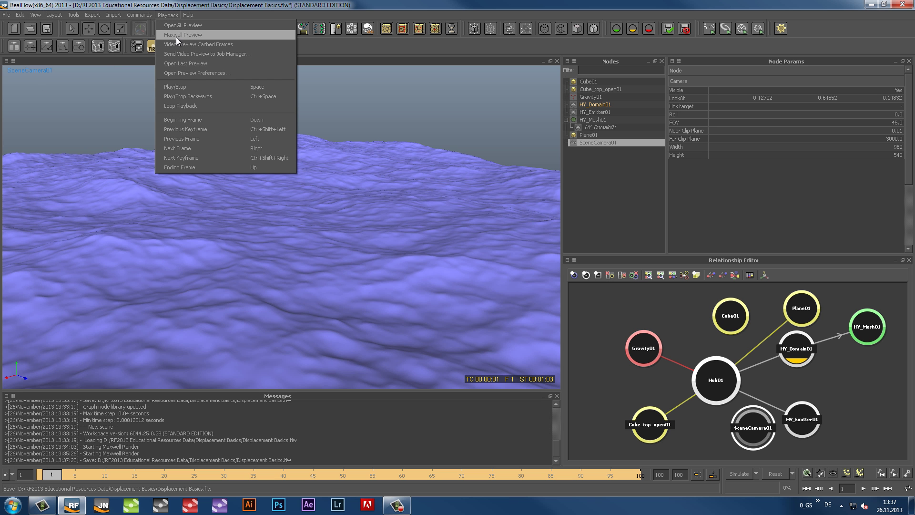
{"action": "left_click", "coordinate": [218, 34]}
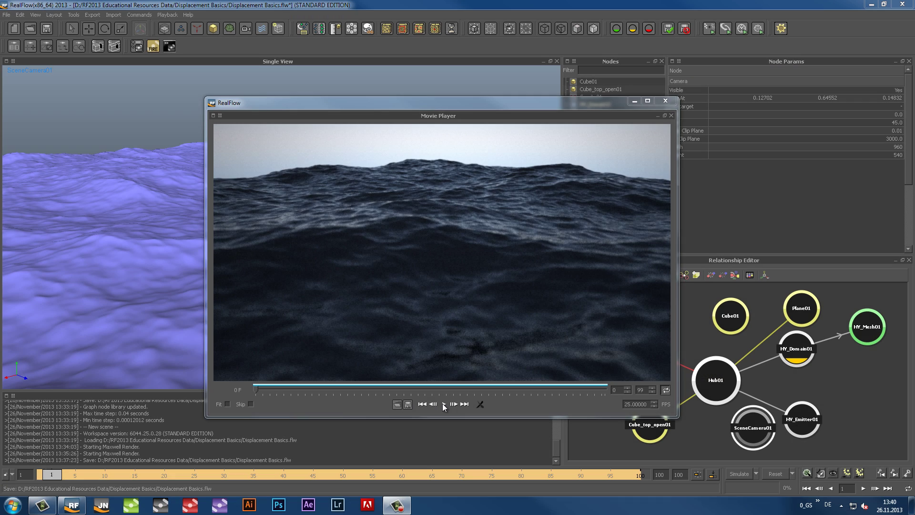
{"action": "left_click", "coordinate": [444, 404]}
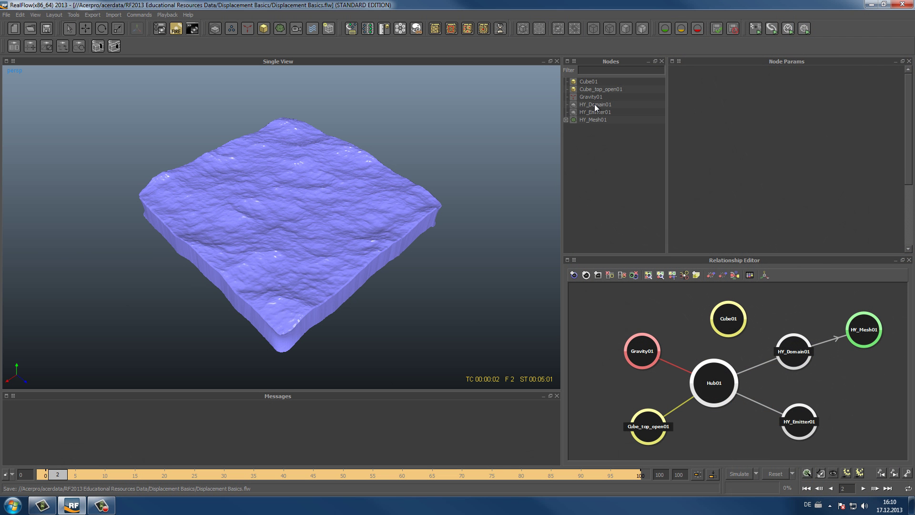
Enable the white caps channel in HY_Domain01's ocean statistical spectrum
{"action": "left_click", "coordinate": [594, 104]}
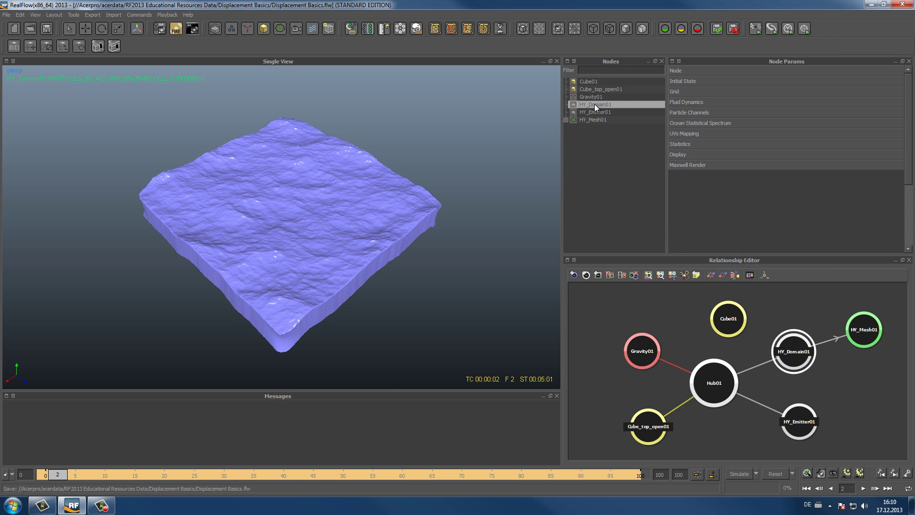
{"action": "left_click", "coordinate": [705, 123]}
{"action": "left_click_drag", "start_coordinate": [912, 137], "coordinate": [913, 192]}
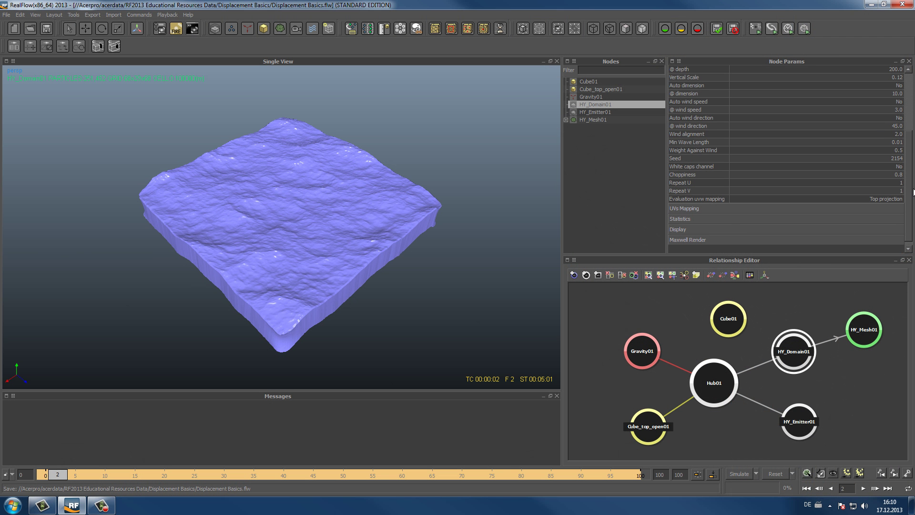
{"action": "left_click", "coordinate": [884, 167]}
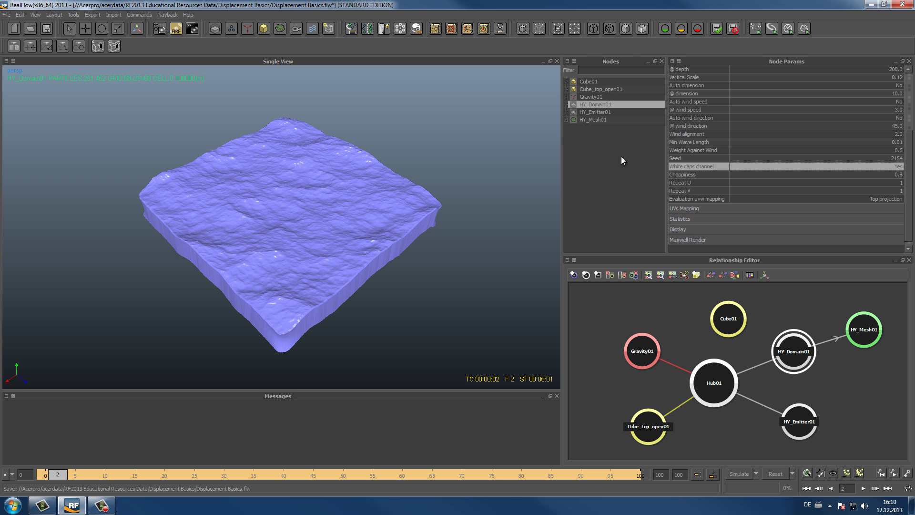
Turn off Use displacement for HY_Mesh01, rebuild the mesh, and deselect it
{"action": "left_click", "coordinate": [588, 120]}
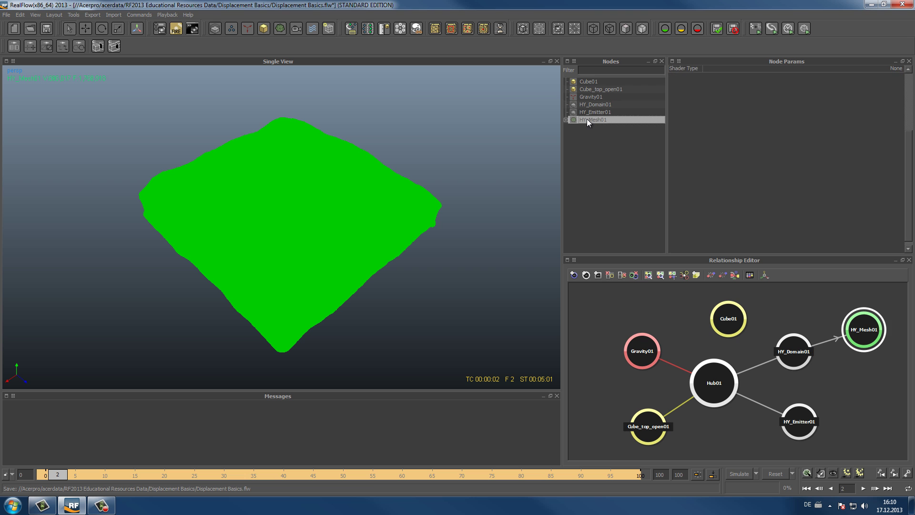
{"action": "left_click", "coordinate": [686, 83]}
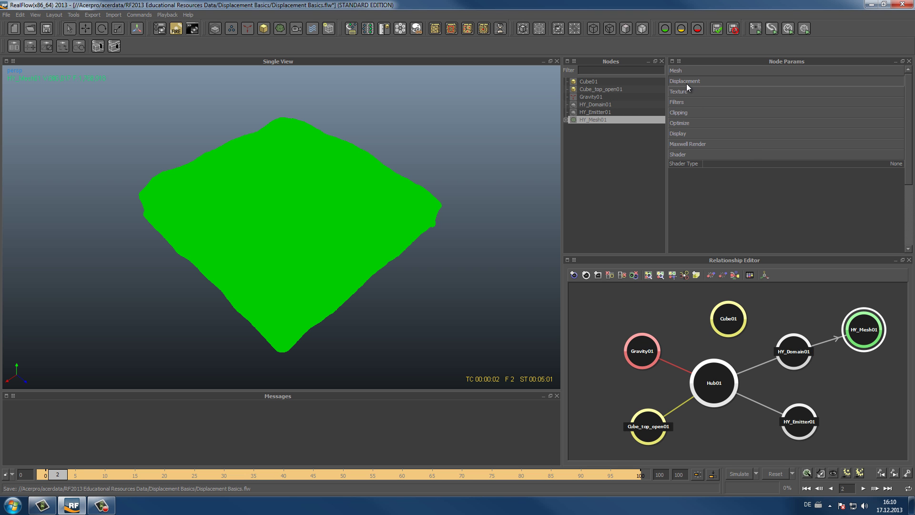
{"action": "left_click", "coordinate": [888, 91]}
{"action": "left_click", "coordinate": [891, 98]}
{"action": "right_click", "coordinate": [597, 119]}
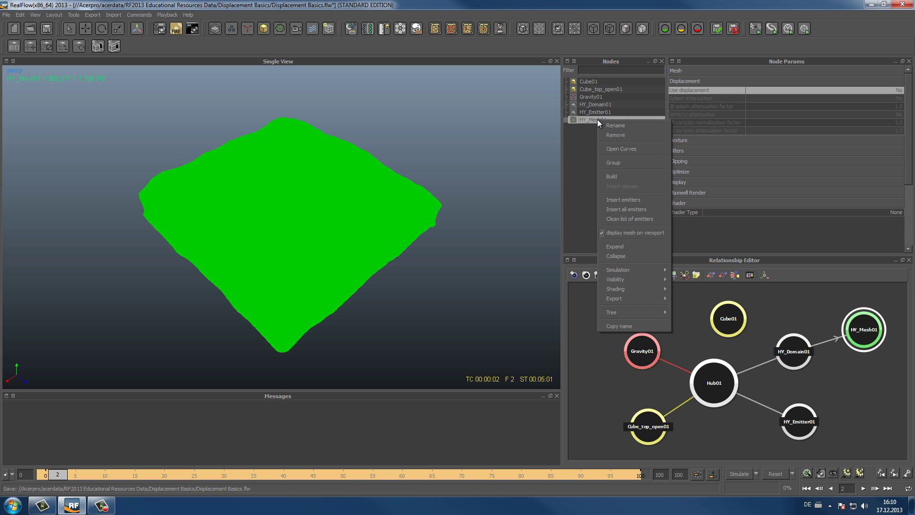
{"action": "left_click", "coordinate": [613, 177]}
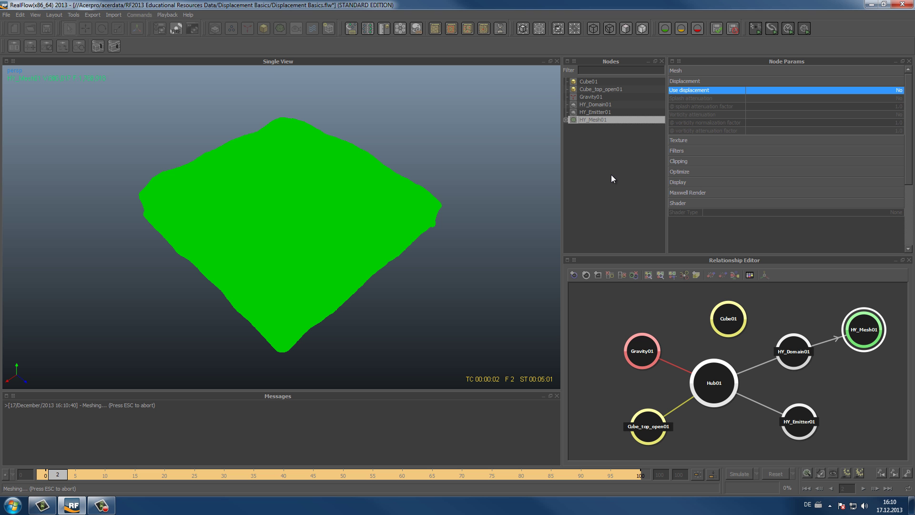
{"action": "left_click", "coordinate": [630, 224]}
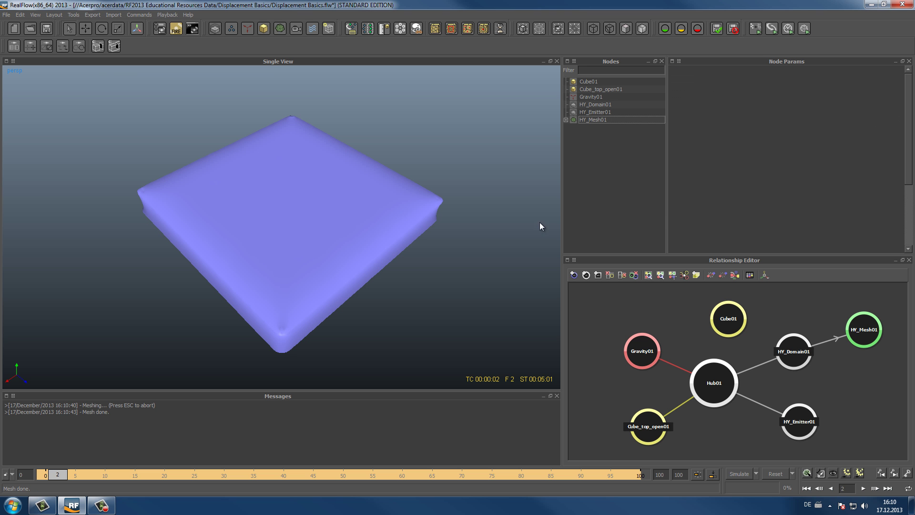
Give HY_Mesh01 the Displacement shader type with Domain as its source
{"action": "left_click", "coordinate": [590, 120]}
{"action": "left_click", "coordinate": [863, 212]}
{"action": "left_click", "coordinate": [858, 213]}
{"action": "left_click", "coordinate": [831, 213]}
{"action": "left_click", "coordinate": [783, 233]}
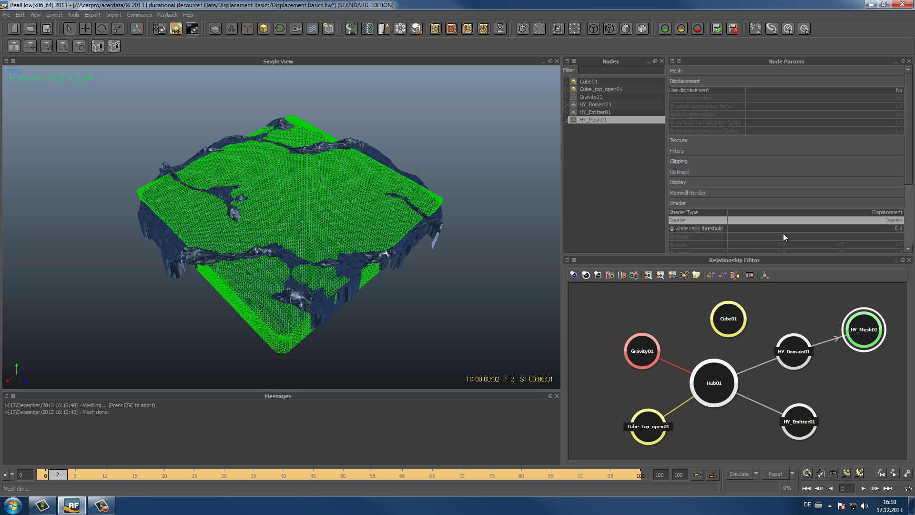
Set the choppiness of HY_Domain01's ocean statistical spectrum to 0.3 and deselect the domain
{"action": "left_click", "coordinate": [595, 104]}
{"action": "scroll", "coordinate": [858, 181], "scroll_direction": "down", "scroll_amount": 5}
{"action": "double_click", "coordinate": [895, 186]}
{"action": "type", "text": "0.3"}
{"action": "key", "text": "Return"}
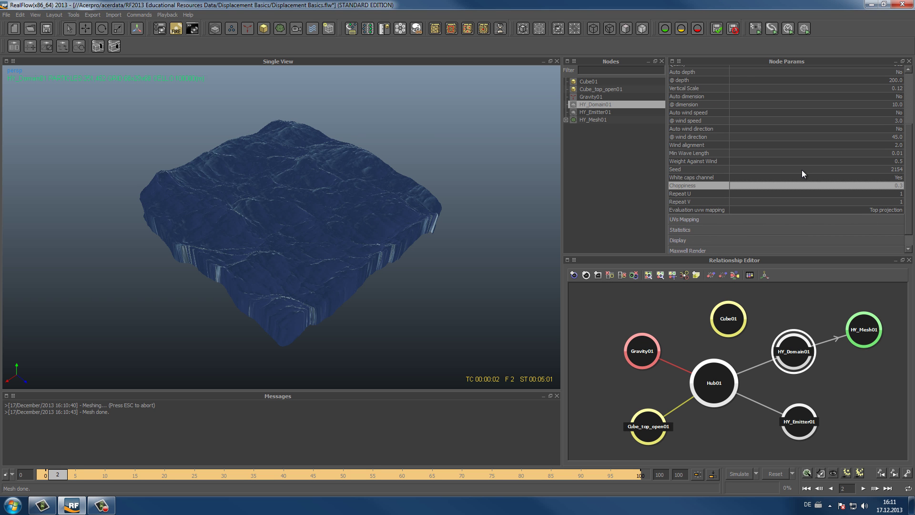
{"action": "double_click", "coordinate": [895, 185]}
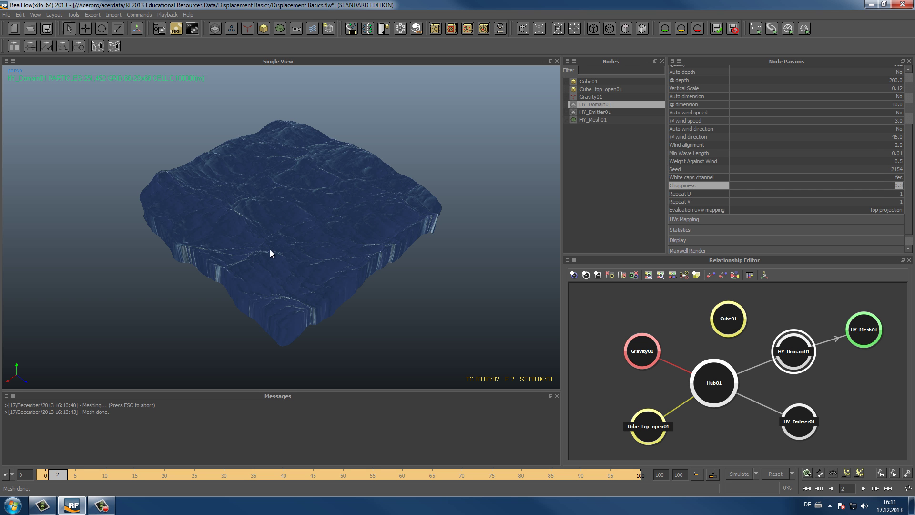
{"action": "left_click", "coordinate": [626, 176]}
Try a white caps threshold of 0.2 in HY_Mesh01's shader and deselect the mesh to check the foam
{"action": "left_click", "coordinate": [597, 119]}
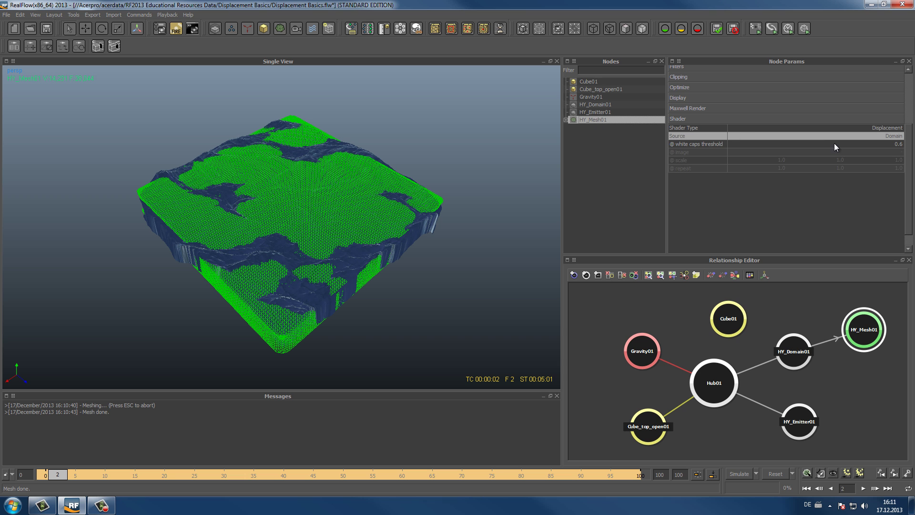
{"action": "double_click", "coordinate": [897, 144]}
{"action": "type", "text": "0.2"}
{"action": "key", "text": "Return"}
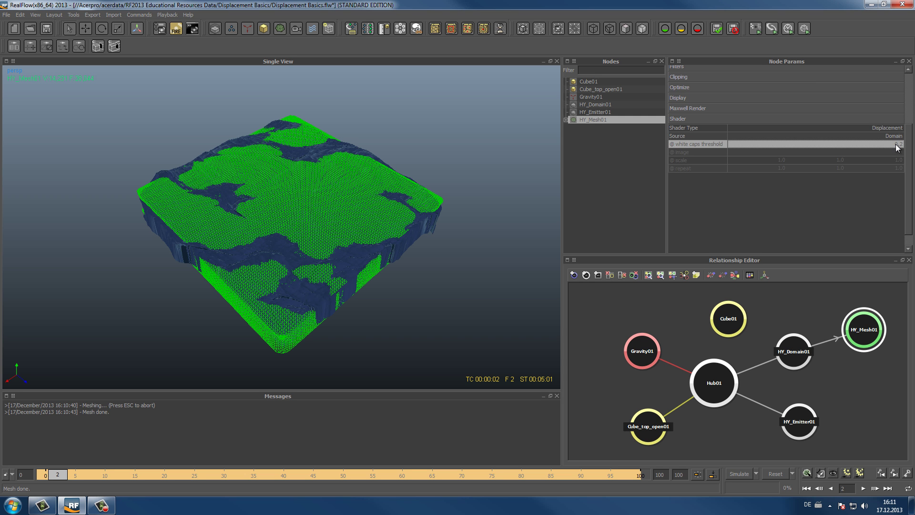
{"action": "left_click", "coordinate": [590, 161]}
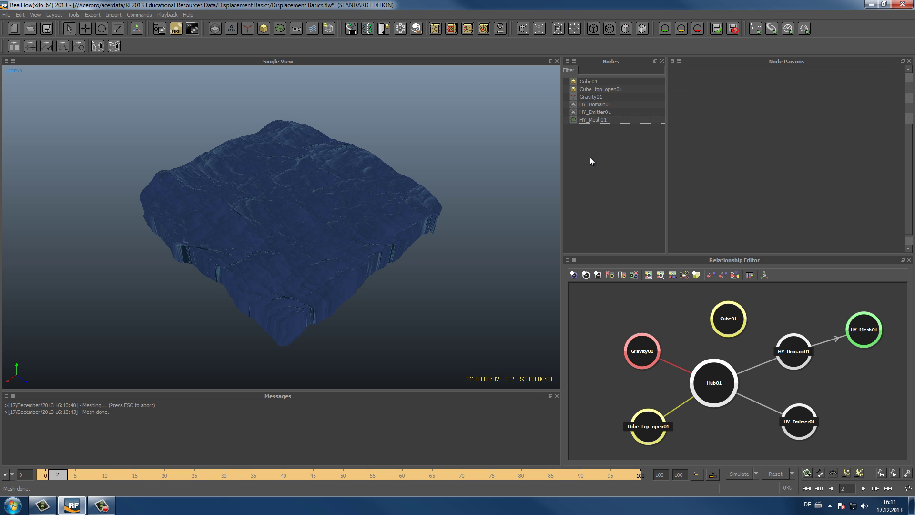
Set HY_Mesh01's white caps threshold to 0.7 and inspect the deselected mesh from a slightly rotated angle
{"action": "left_click", "coordinate": [597, 119]}
{"action": "double_click", "coordinate": [894, 144]}
{"action": "type", "text": "0.7"}
{"action": "key", "text": "Return"}
{"action": "left_click", "coordinate": [622, 173]}
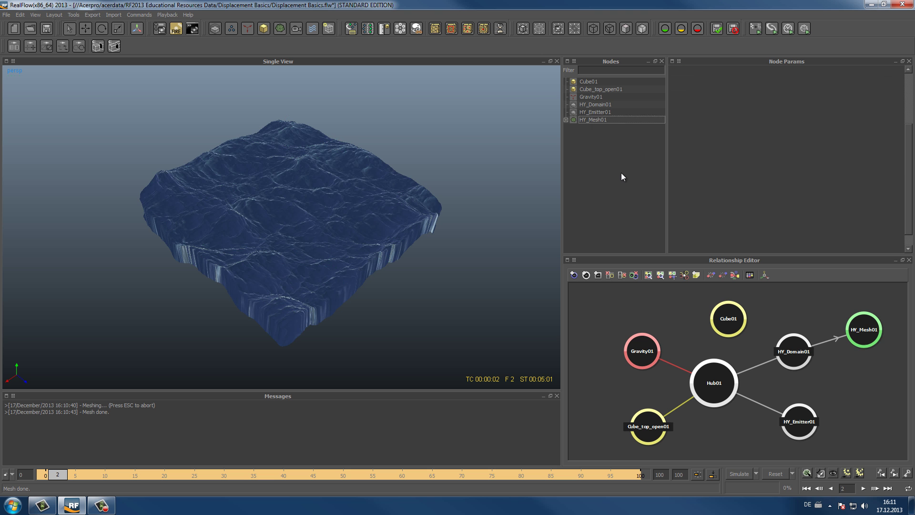
{"action": "mouse_move", "coordinate": [425, 277]}
{"action": "left_mouse_down", "text": "alt"}
{"action": "mouse_move", "coordinate": [385, 273]}
{"action": "mouse_move", "coordinate": [440, 283]}
{"action": "mouse_move", "coordinate": [429, 289]}
{"action": "left_mouse_up", "text": "alt"}
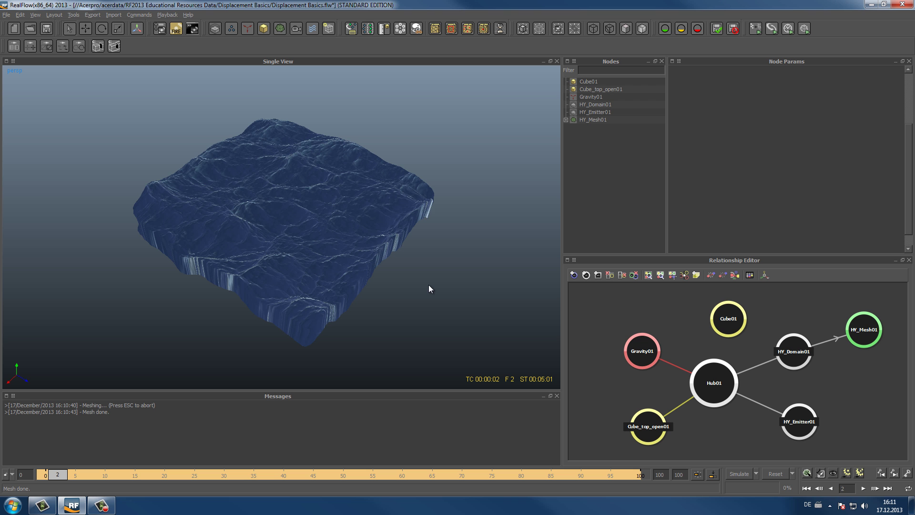
Reset the scene to frame 0 and start the simulation
{"action": "left_click", "coordinate": [771, 474]}
{"action": "key", "text": "Return"}
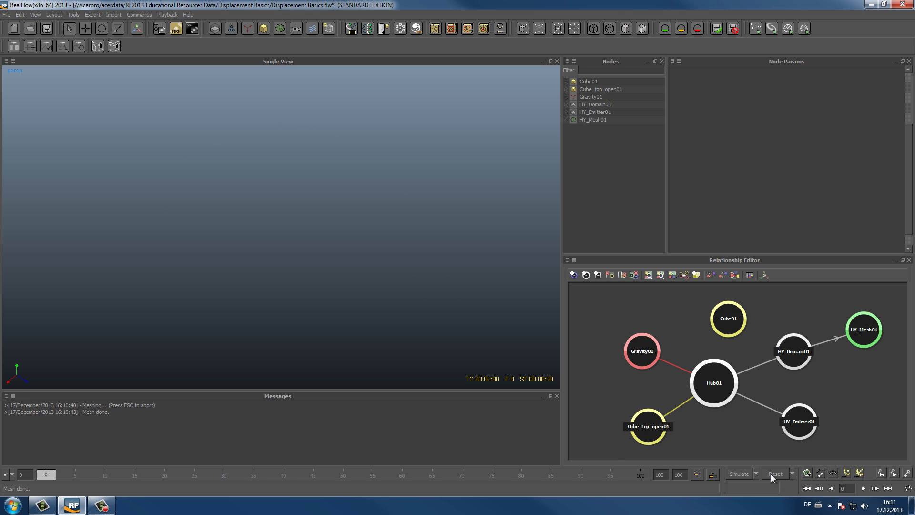
{"action": "left_click", "coordinate": [741, 474]}
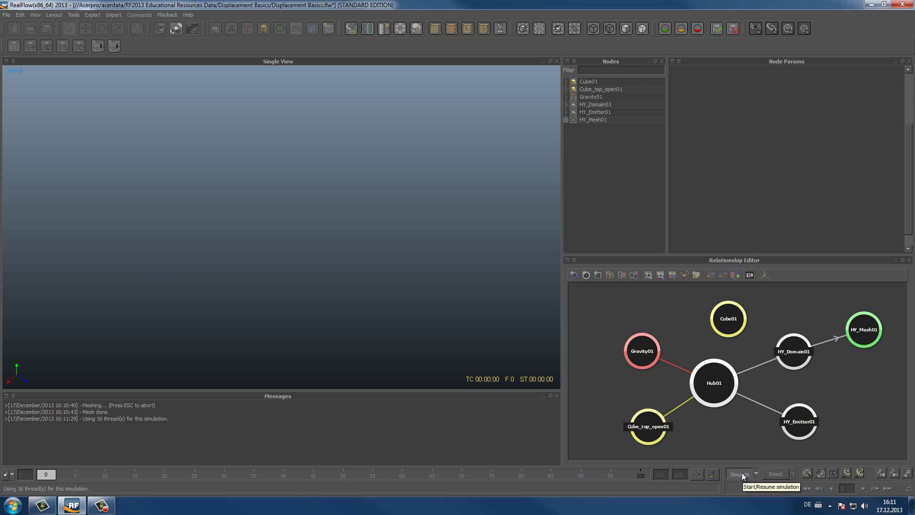